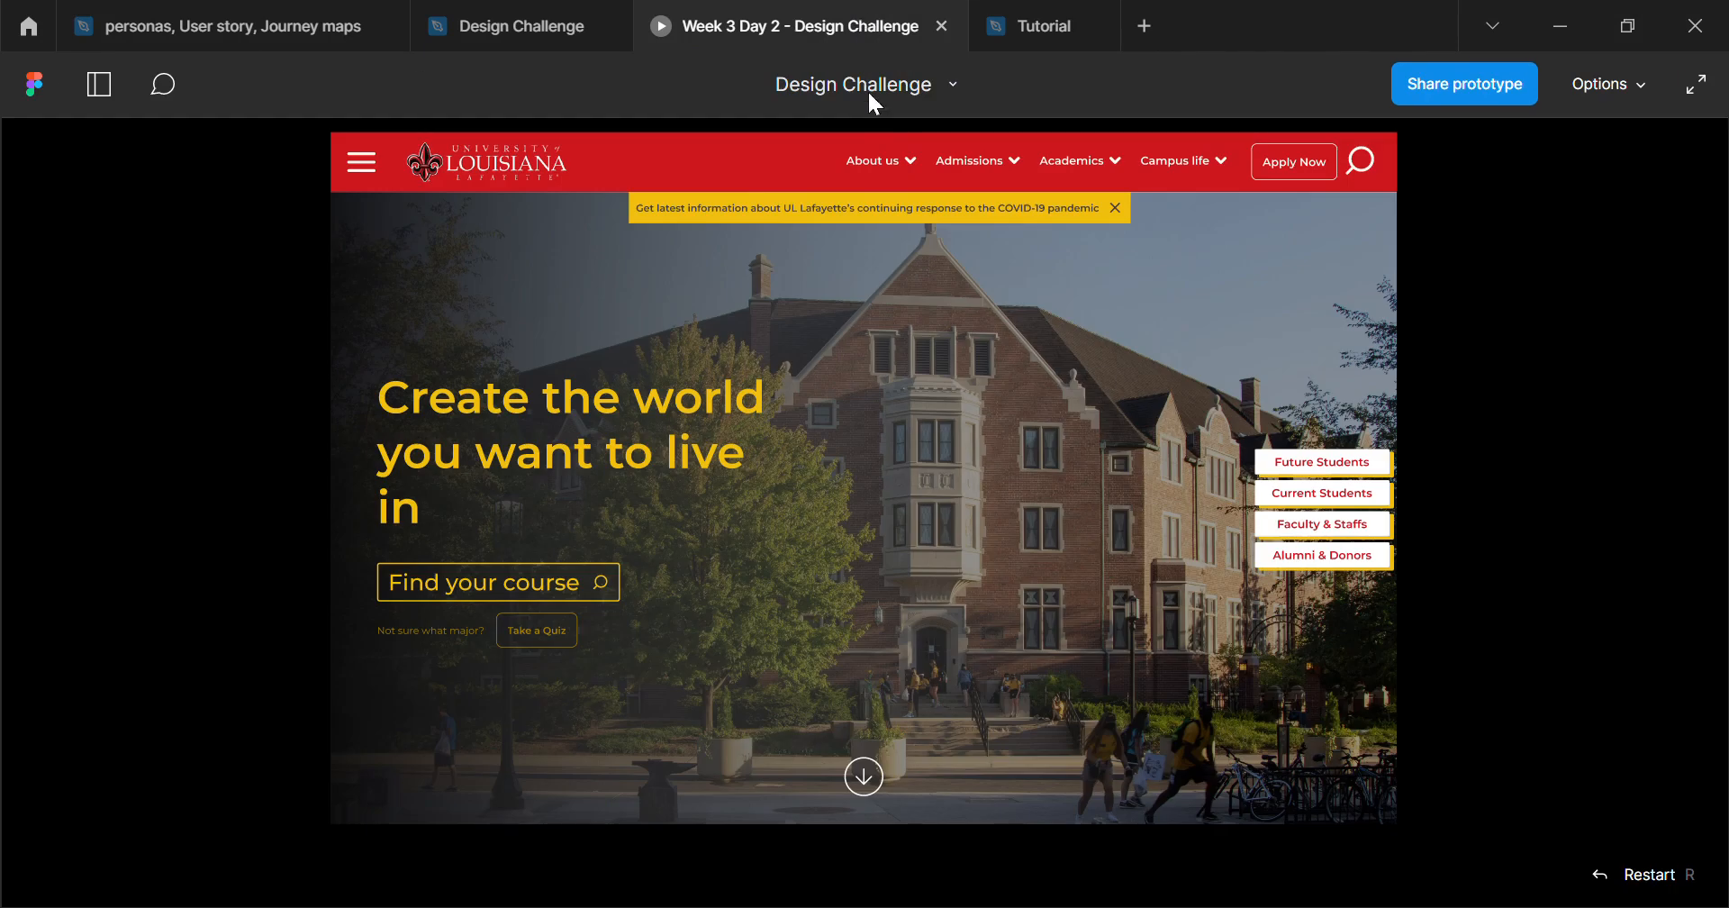
Step: Preview the About us dropdown in the university prototype, and switch to the Tutorial file's design settings
{"action": "left_click", "coordinate": [900, 160]}
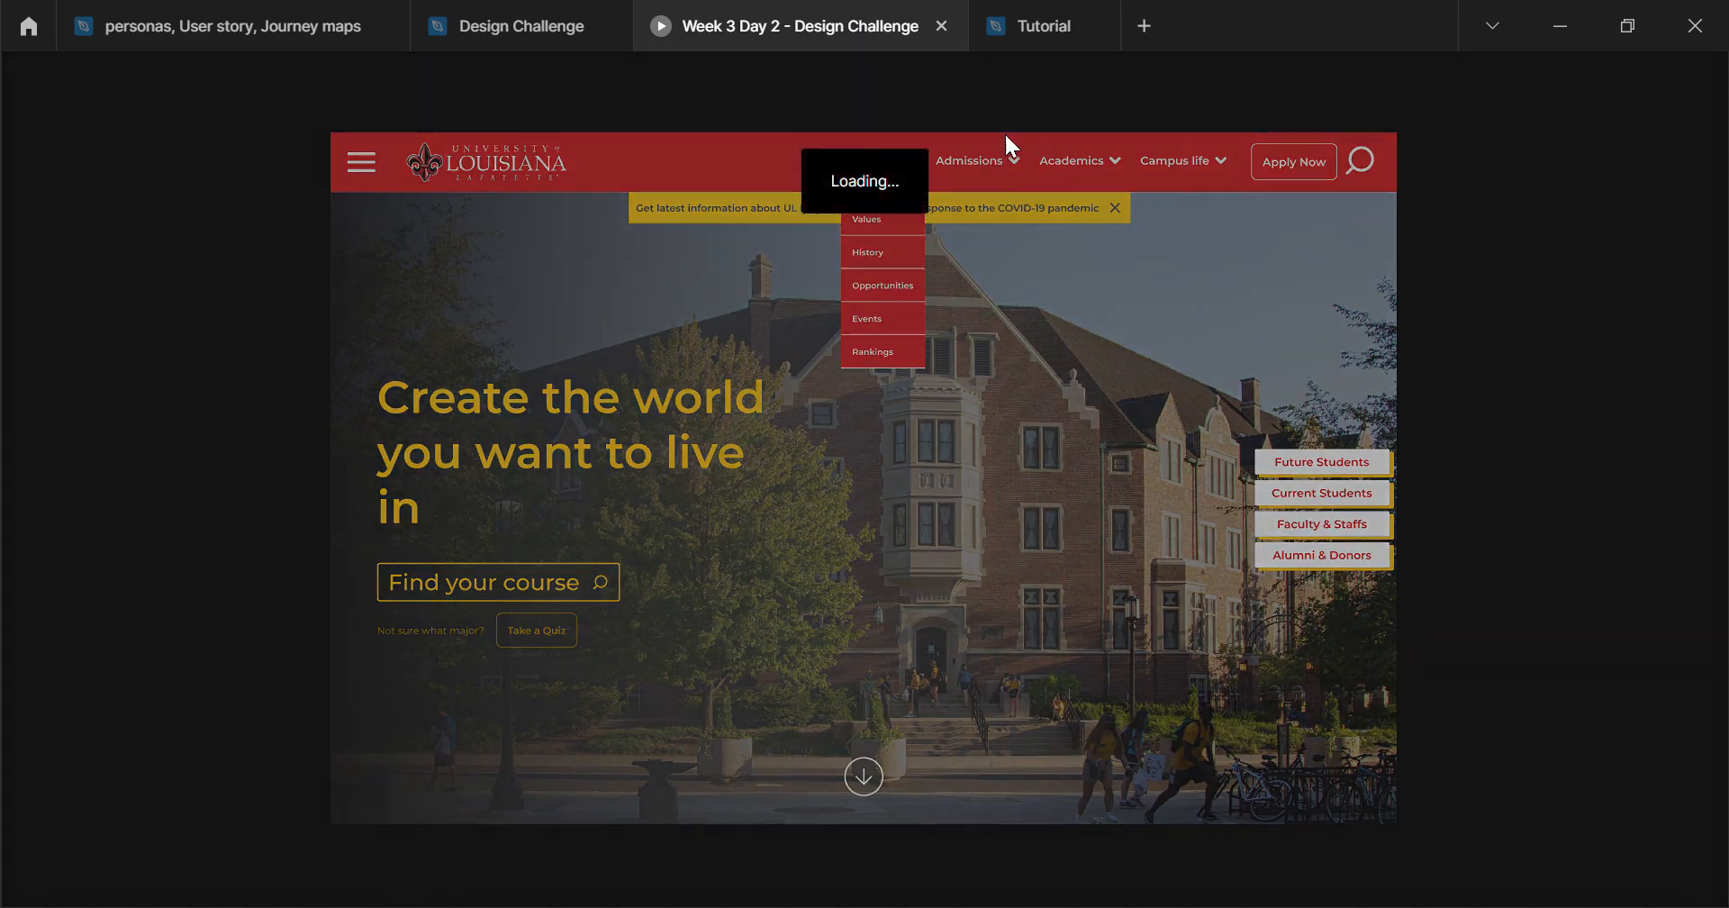
{"action": "left_click", "coordinate": [1038, 24]}
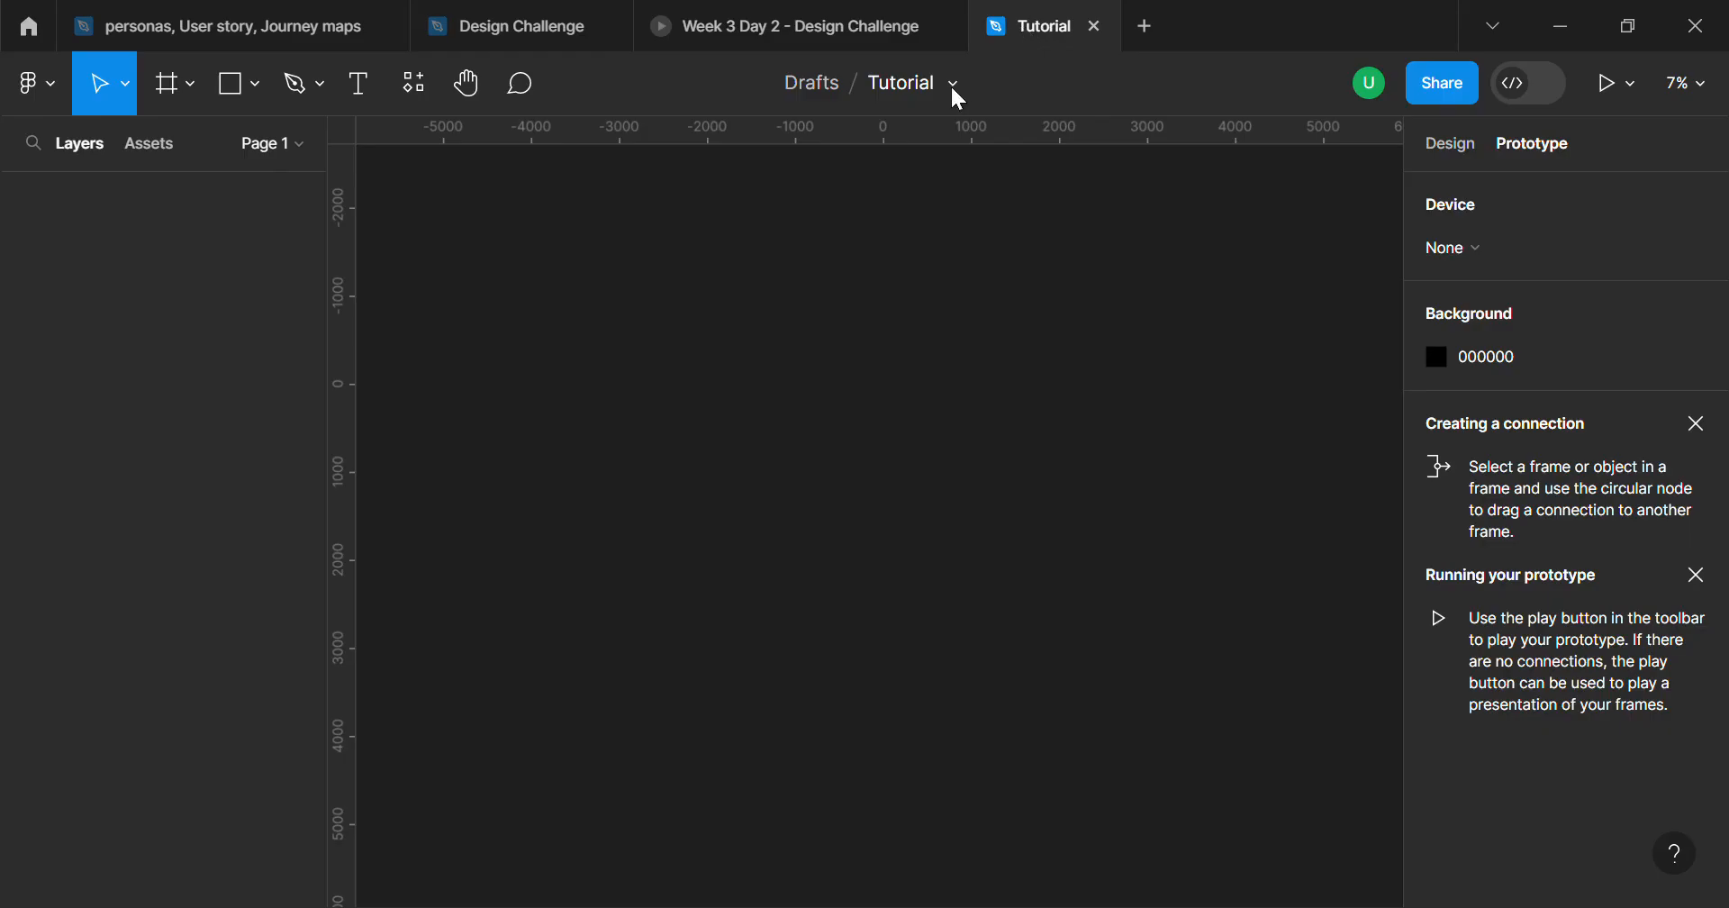
{"action": "left_click", "coordinate": [1452, 145]}
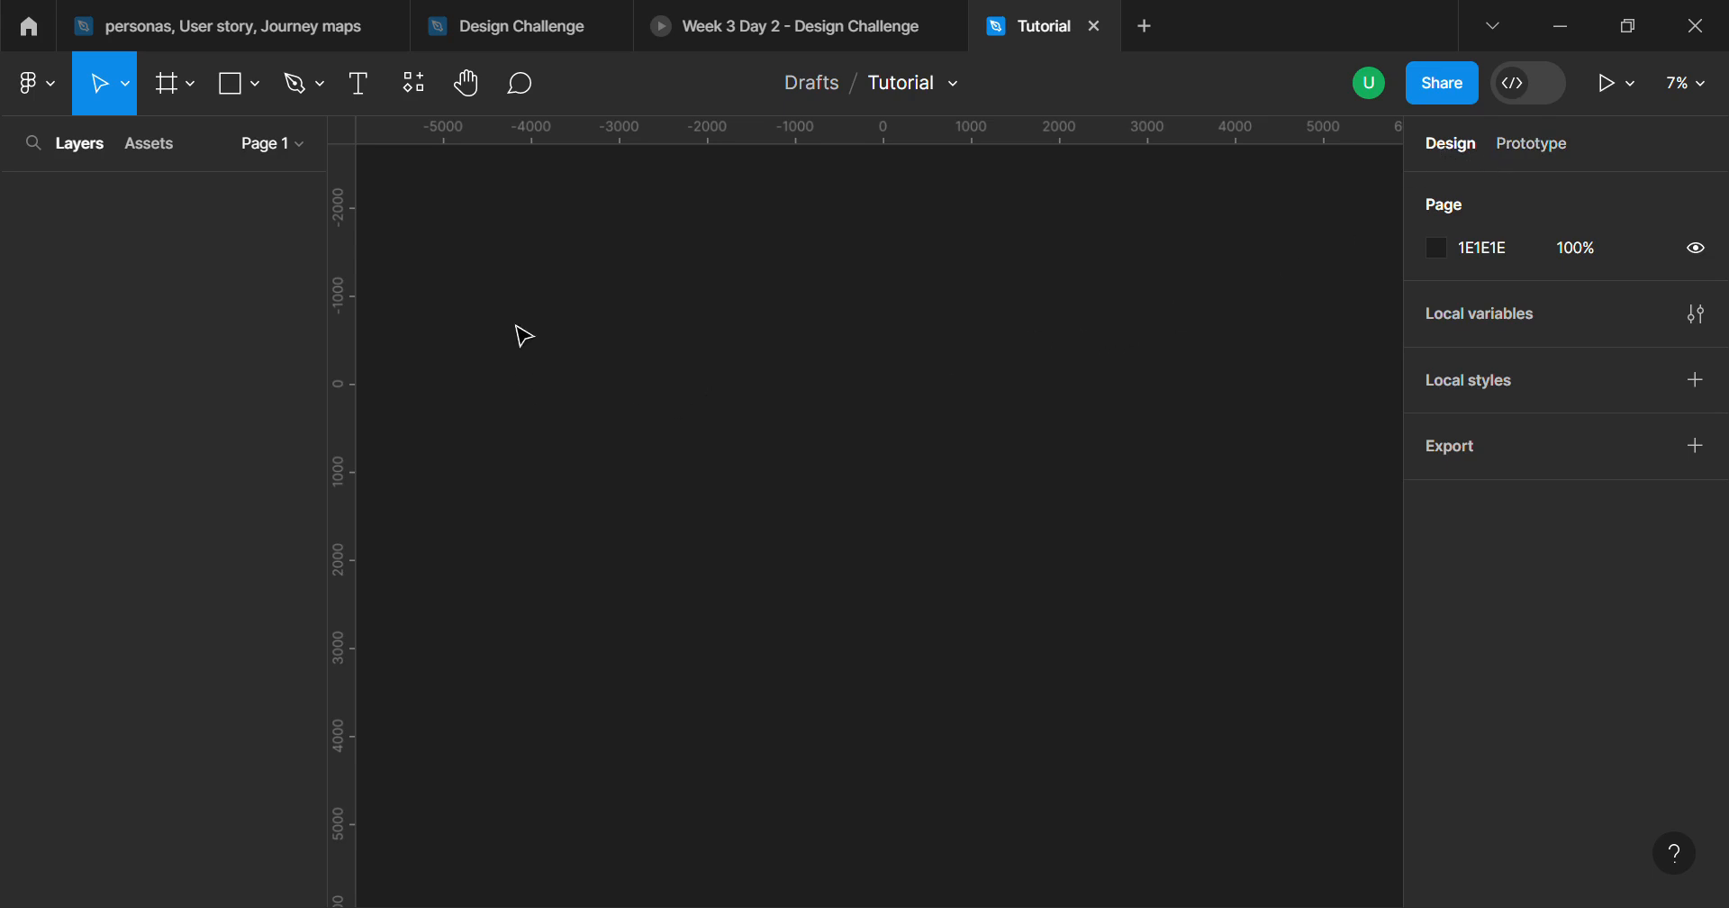
Step: Draw a landscape frame of about 10068 × 6262 on the empty canvas and name it Desktop
{"action": "key", "text": "f"}
{"action": "left_click_drag", "start_coordinate": [449, 230], "coordinate": [1336, 782]}
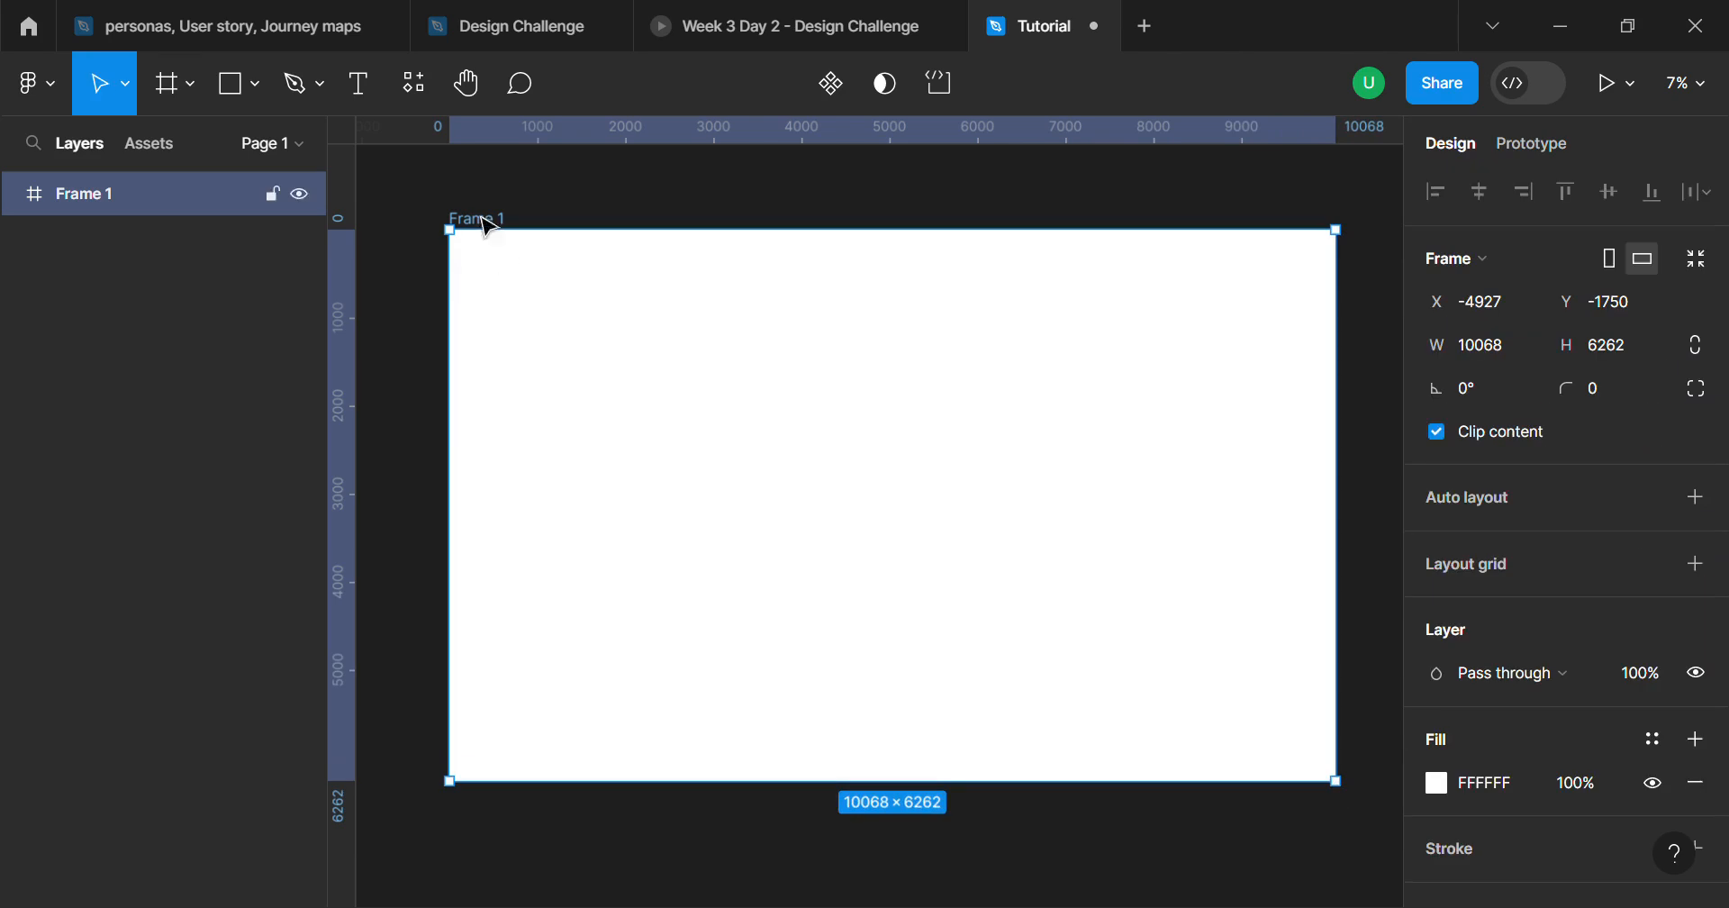
{"action": "double_click", "coordinate": [504, 225]}
{"action": "type", "text": "Desktop"}
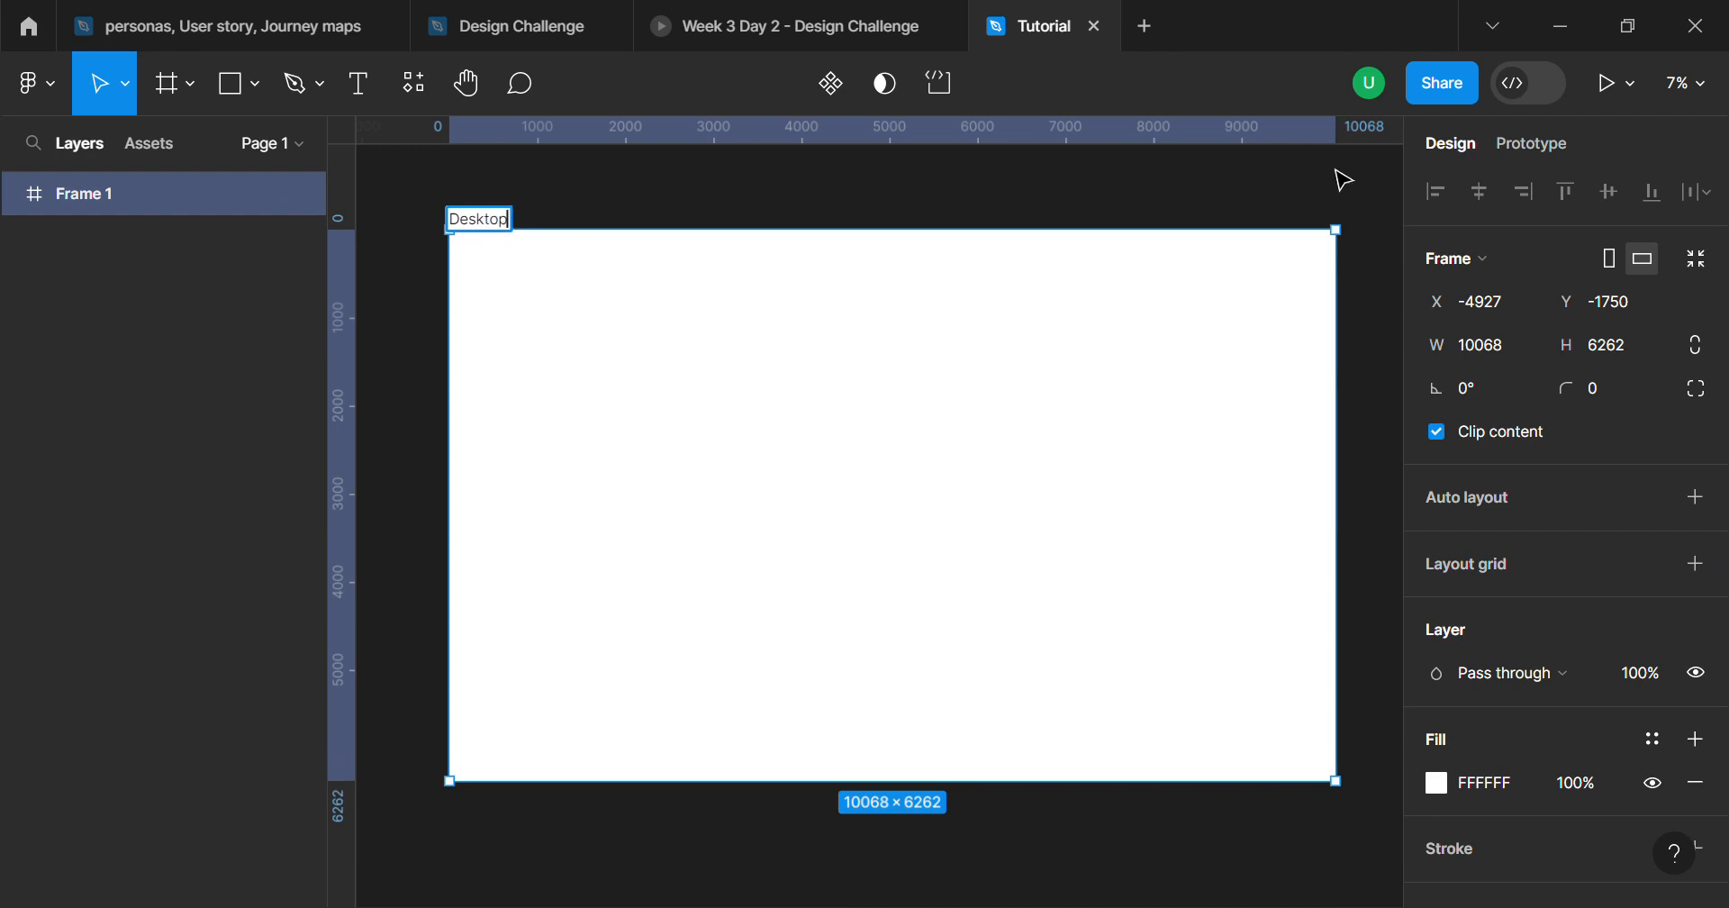
{"action": "left_click", "coordinate": [1175, 187]}
Step: Draw a portrait frame of about 2262 × 3221 beside the Desktop frame and name it overlay
{"action": "scroll", "coordinate": [1146, 200], "scroll_direction": "down", "scroll_amount": 5}
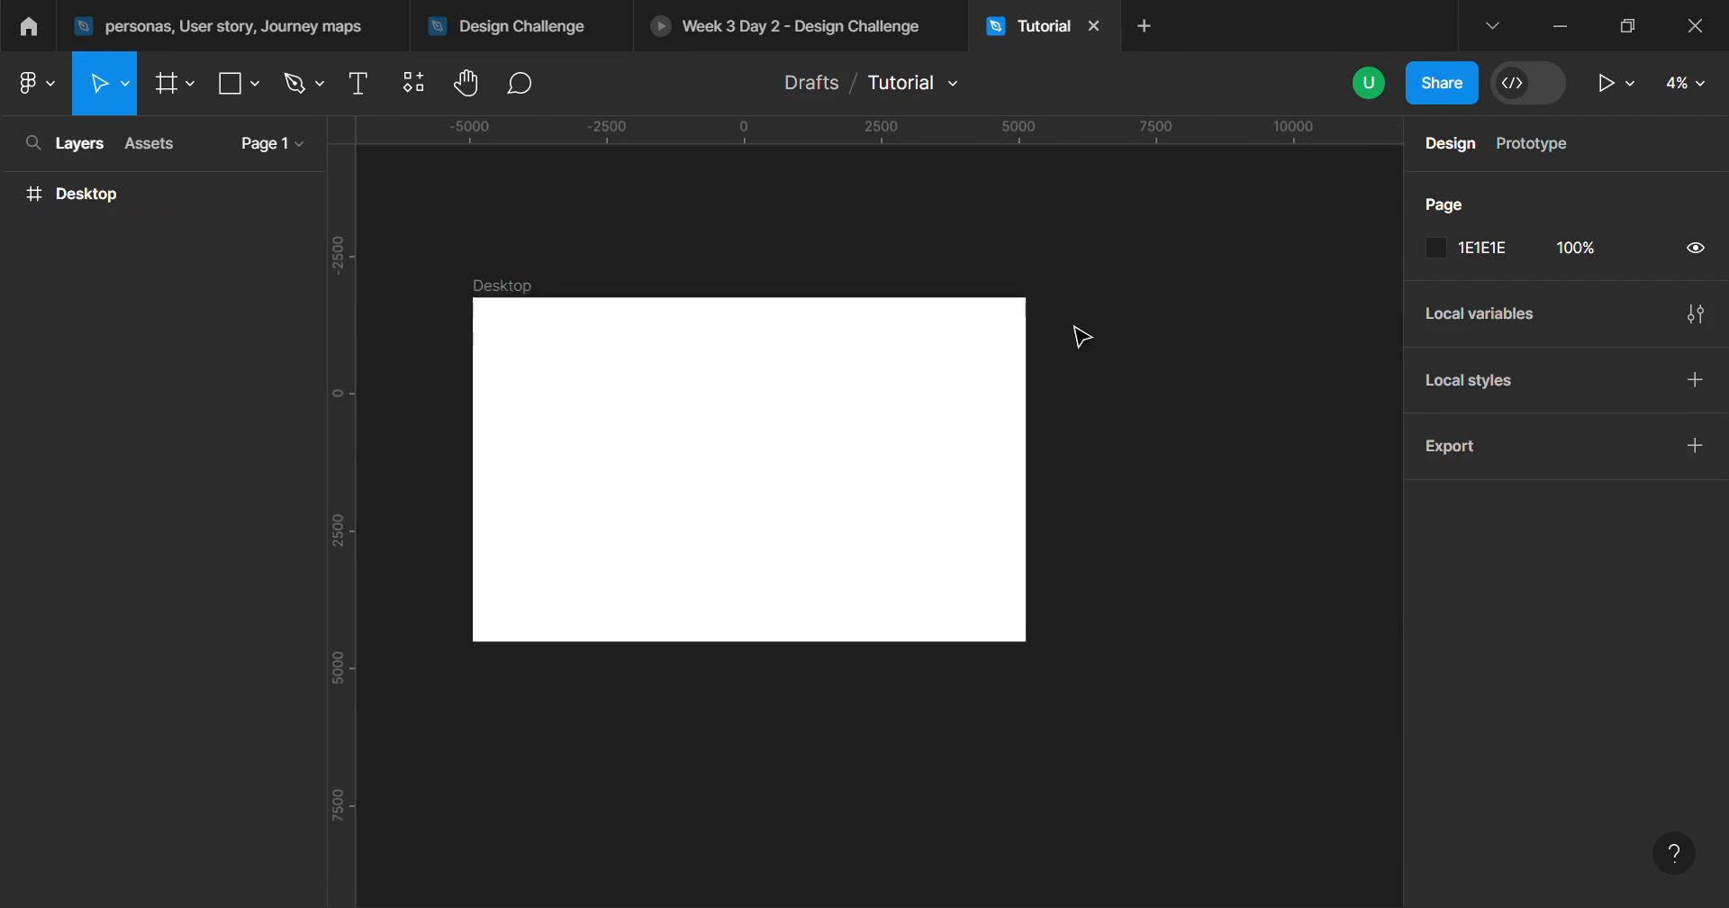
{"action": "key", "text": "f"}
{"action": "left_click_drag", "start_coordinate": [1059, 311], "coordinate": [1186, 488]}
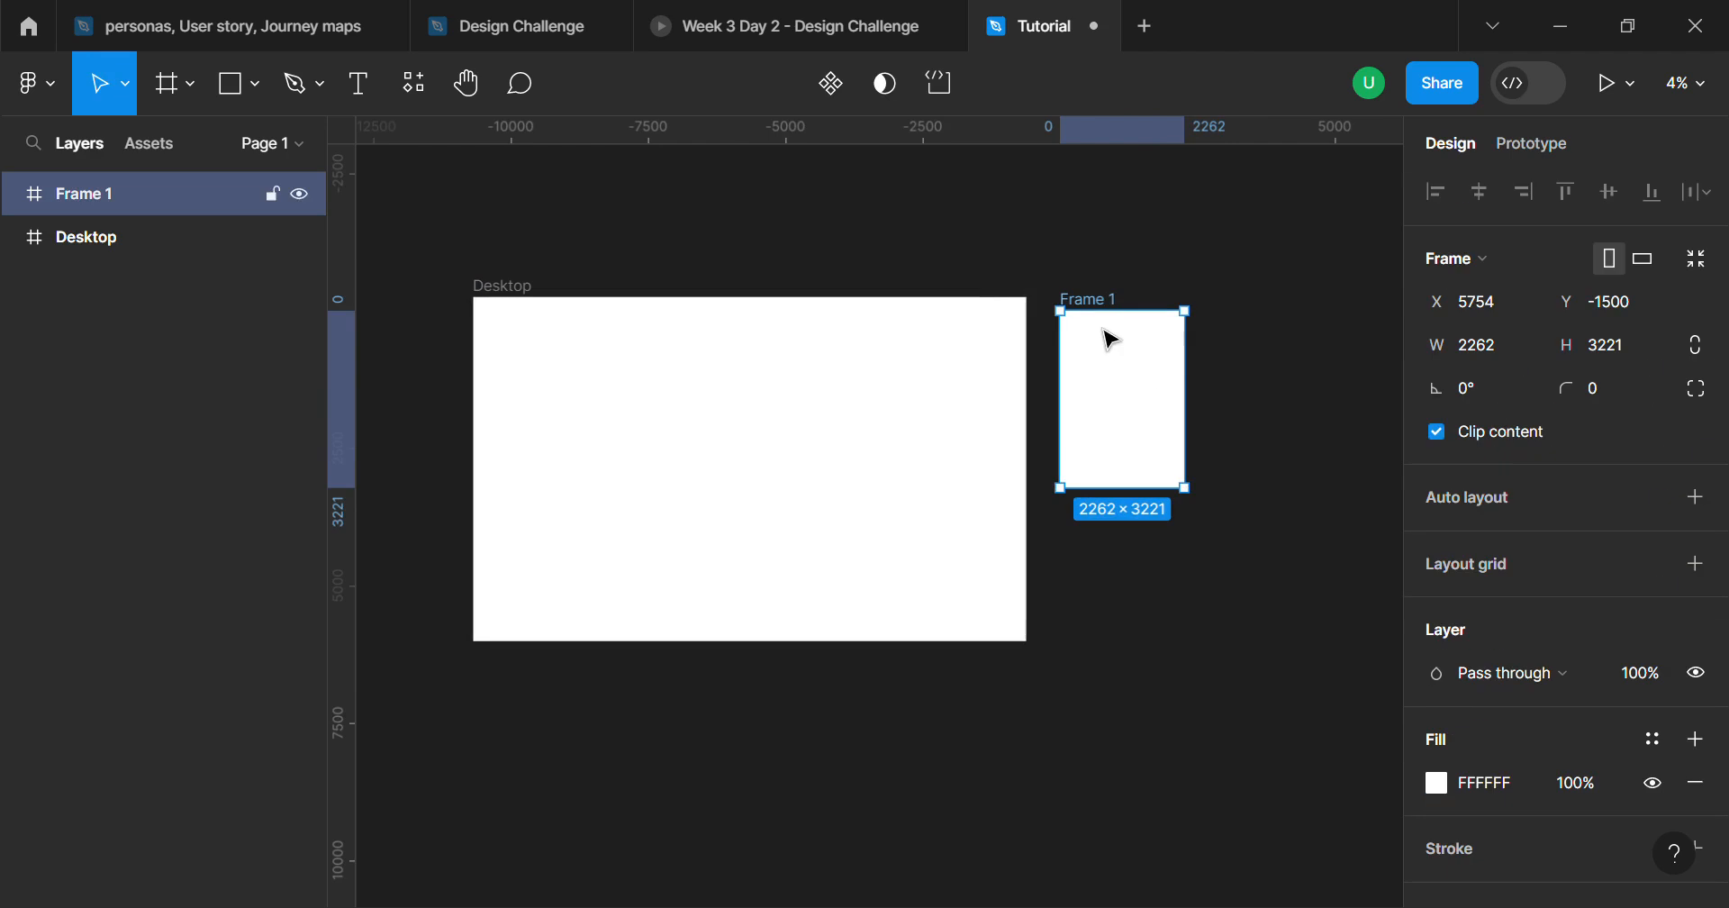
{"action": "double_click", "coordinate": [1092, 301]}
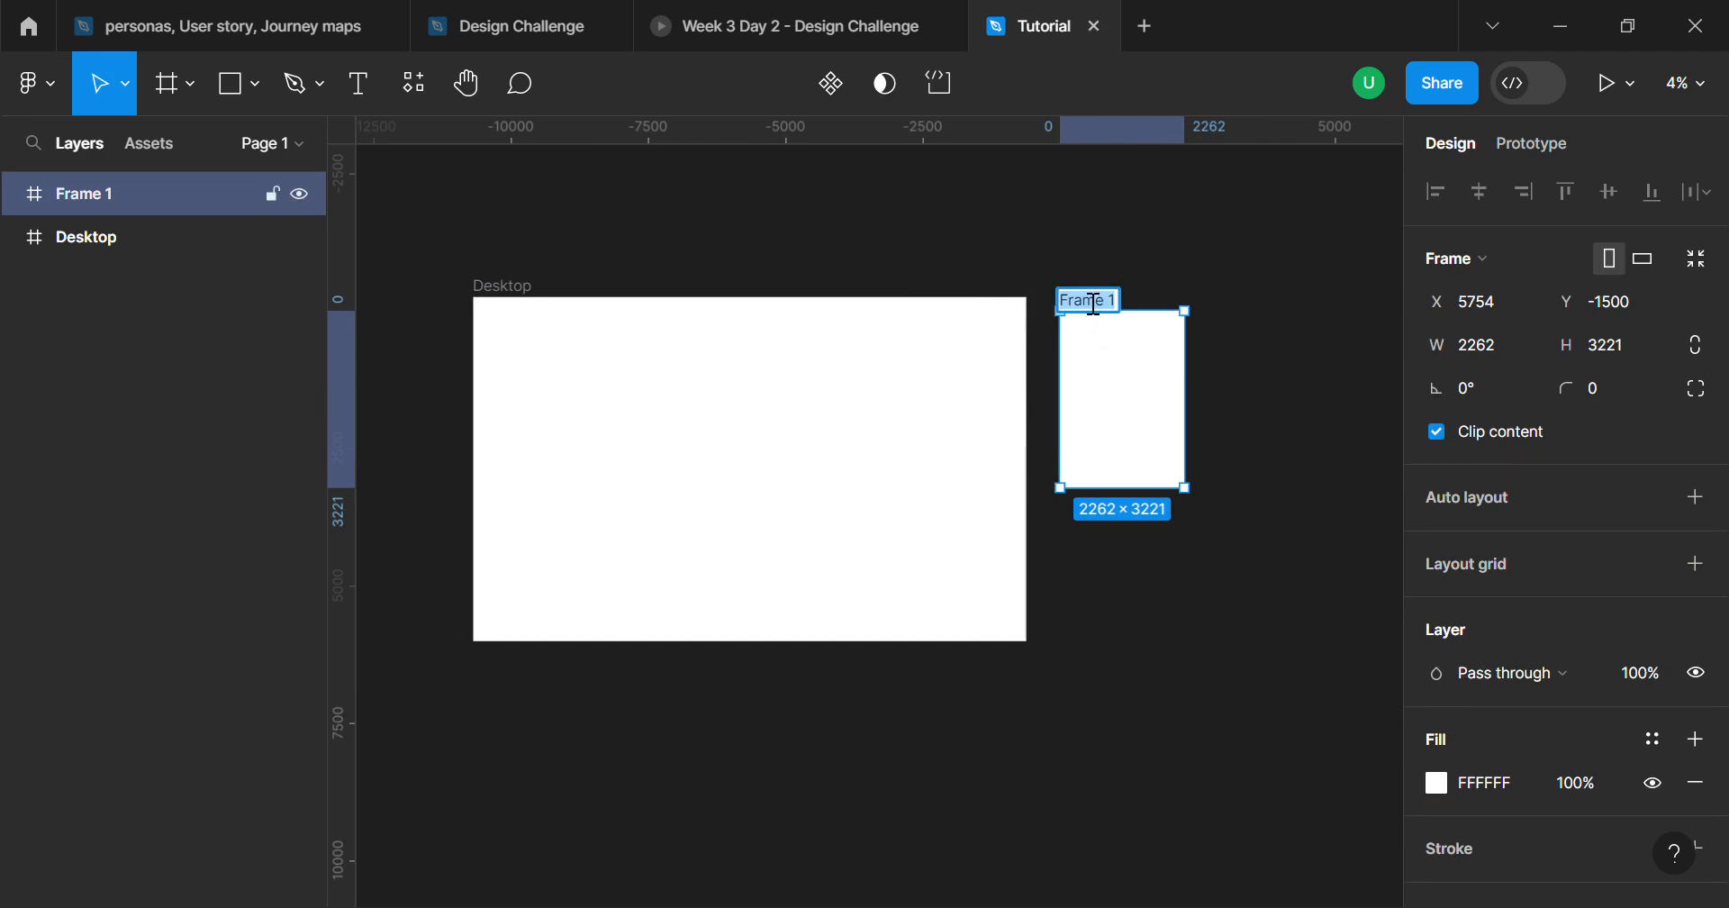
{"action": "key", "text": "BackSpace"}
{"action": "type", "text": "overlay"}
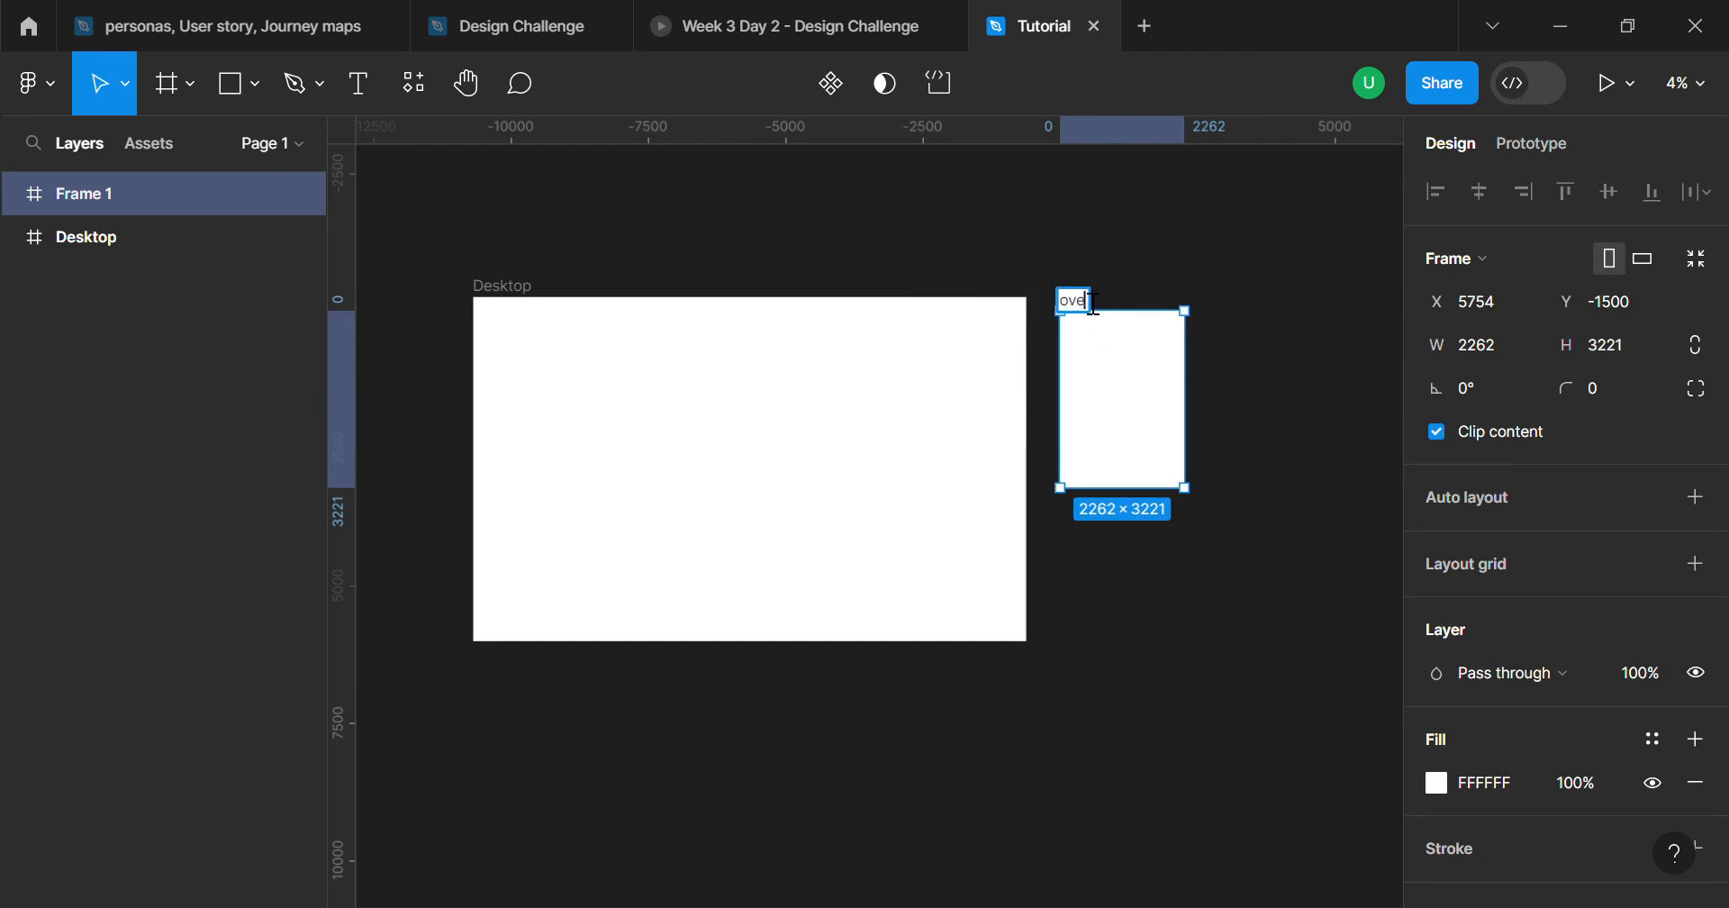
{"action": "left_click", "coordinate": [1260, 248]}
Step: Add the word "Text" near the Desktop frame's upper right and set its font size to 128
{"action": "scroll", "coordinate": [849, 375], "scroll_direction": "up", "scroll_amount": 5}
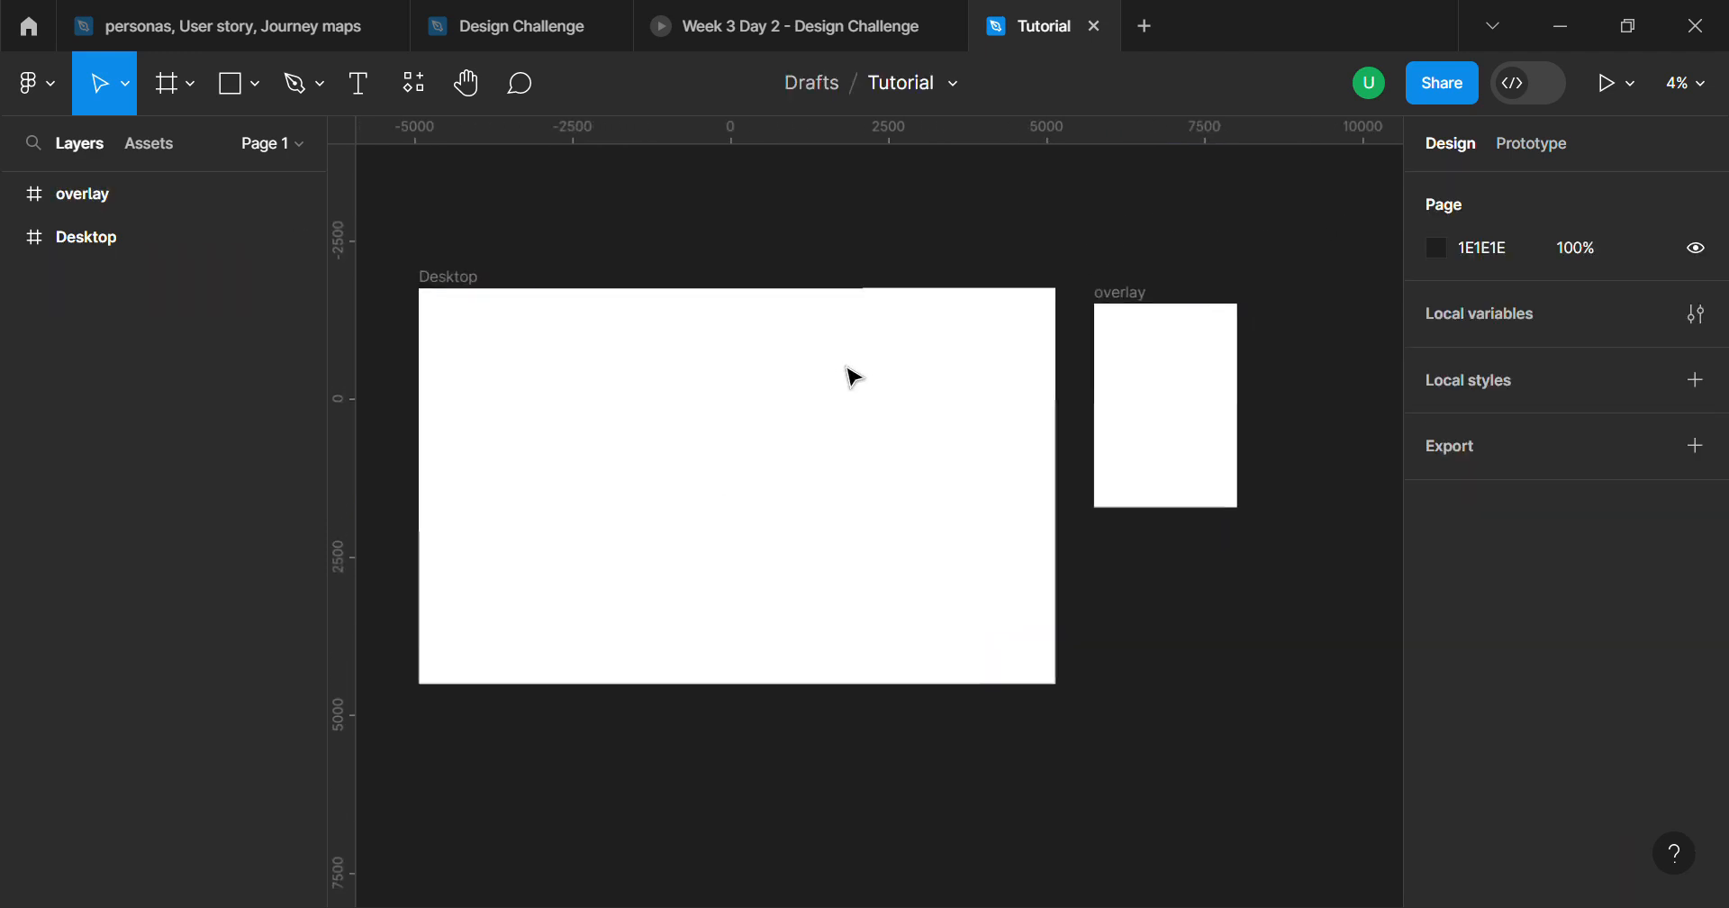
{"action": "key", "text": "t"}
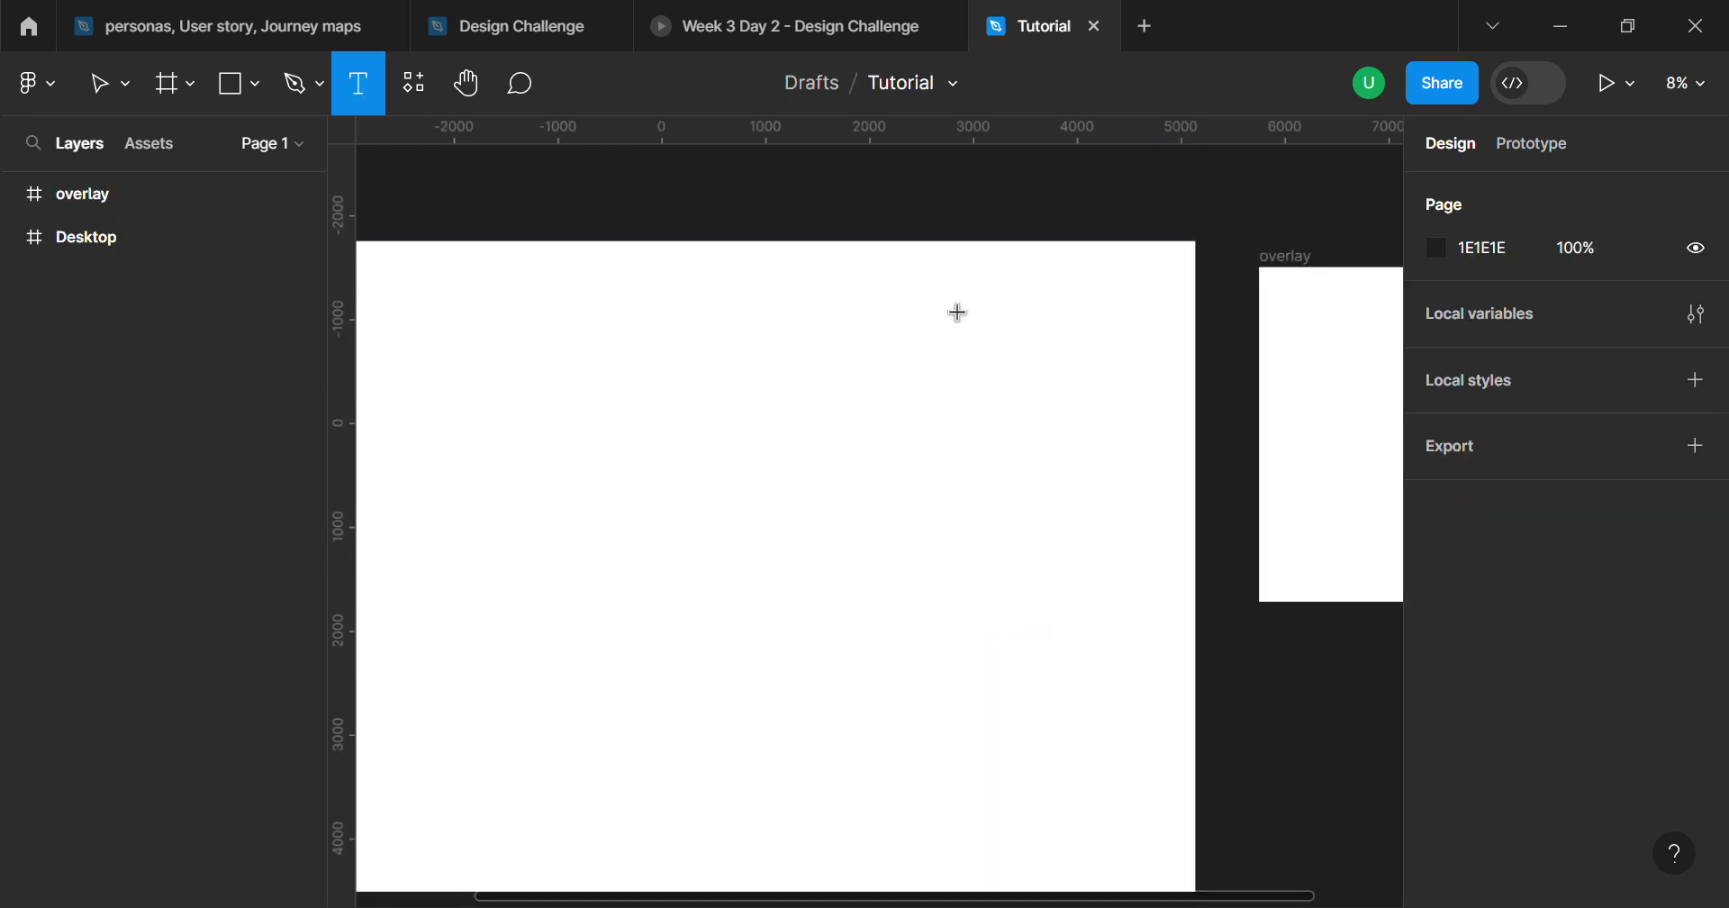
{"action": "left_click", "coordinate": [977, 293]}
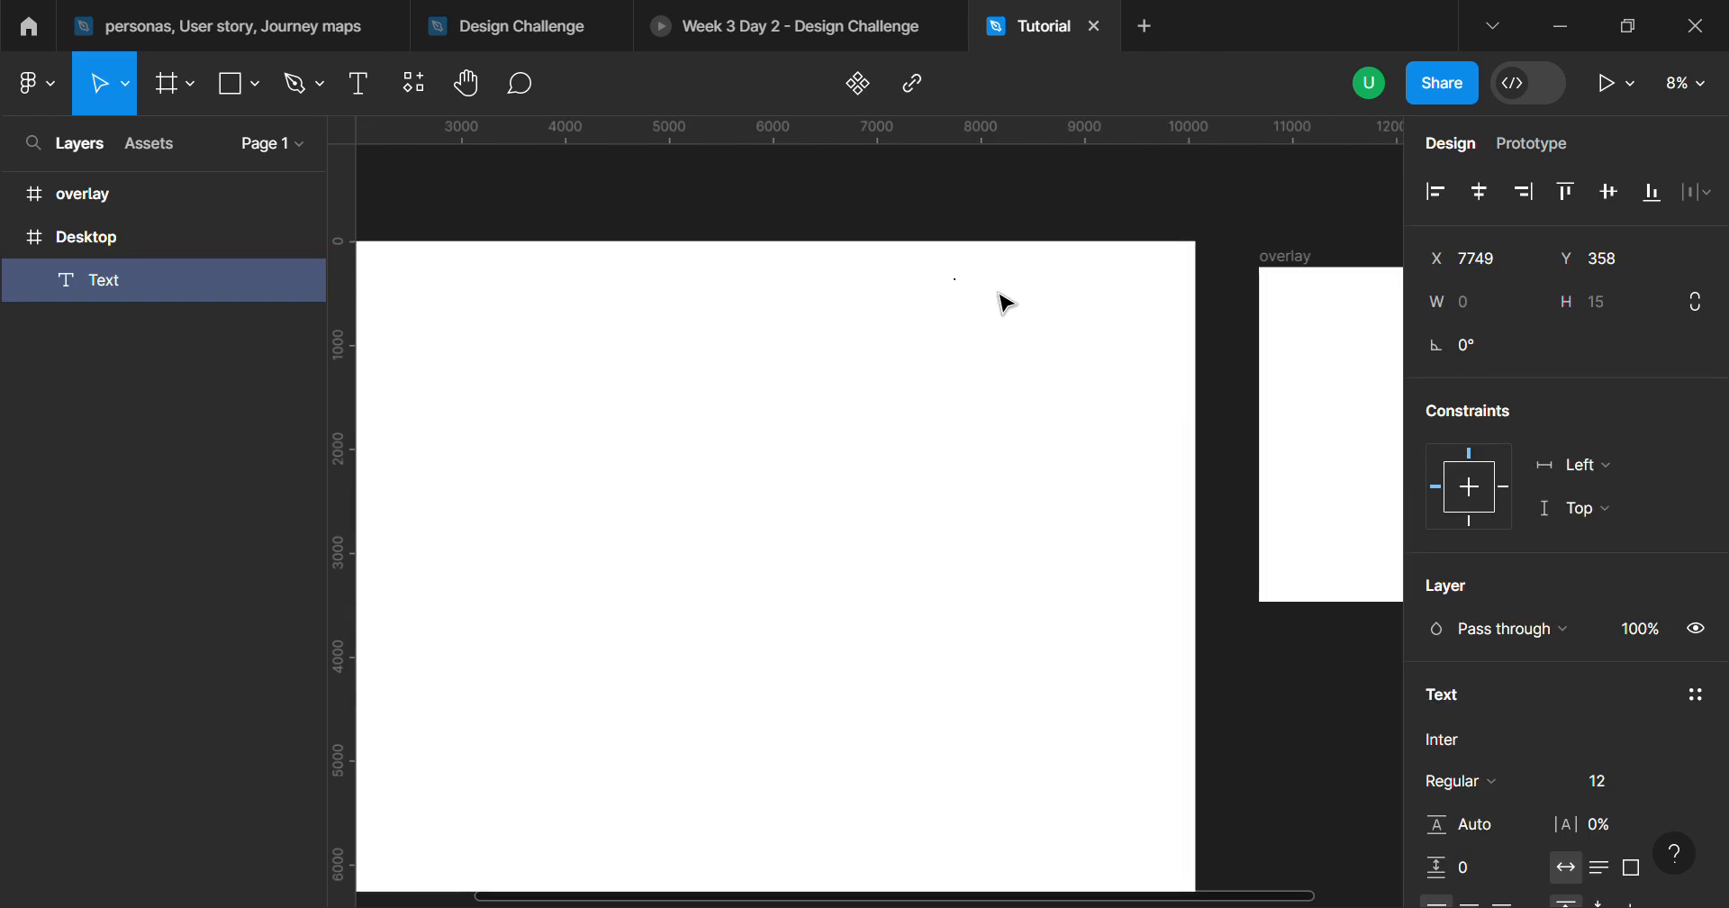
{"action": "type", "text": "Te"}
{"action": "key", "text": "Escape"}
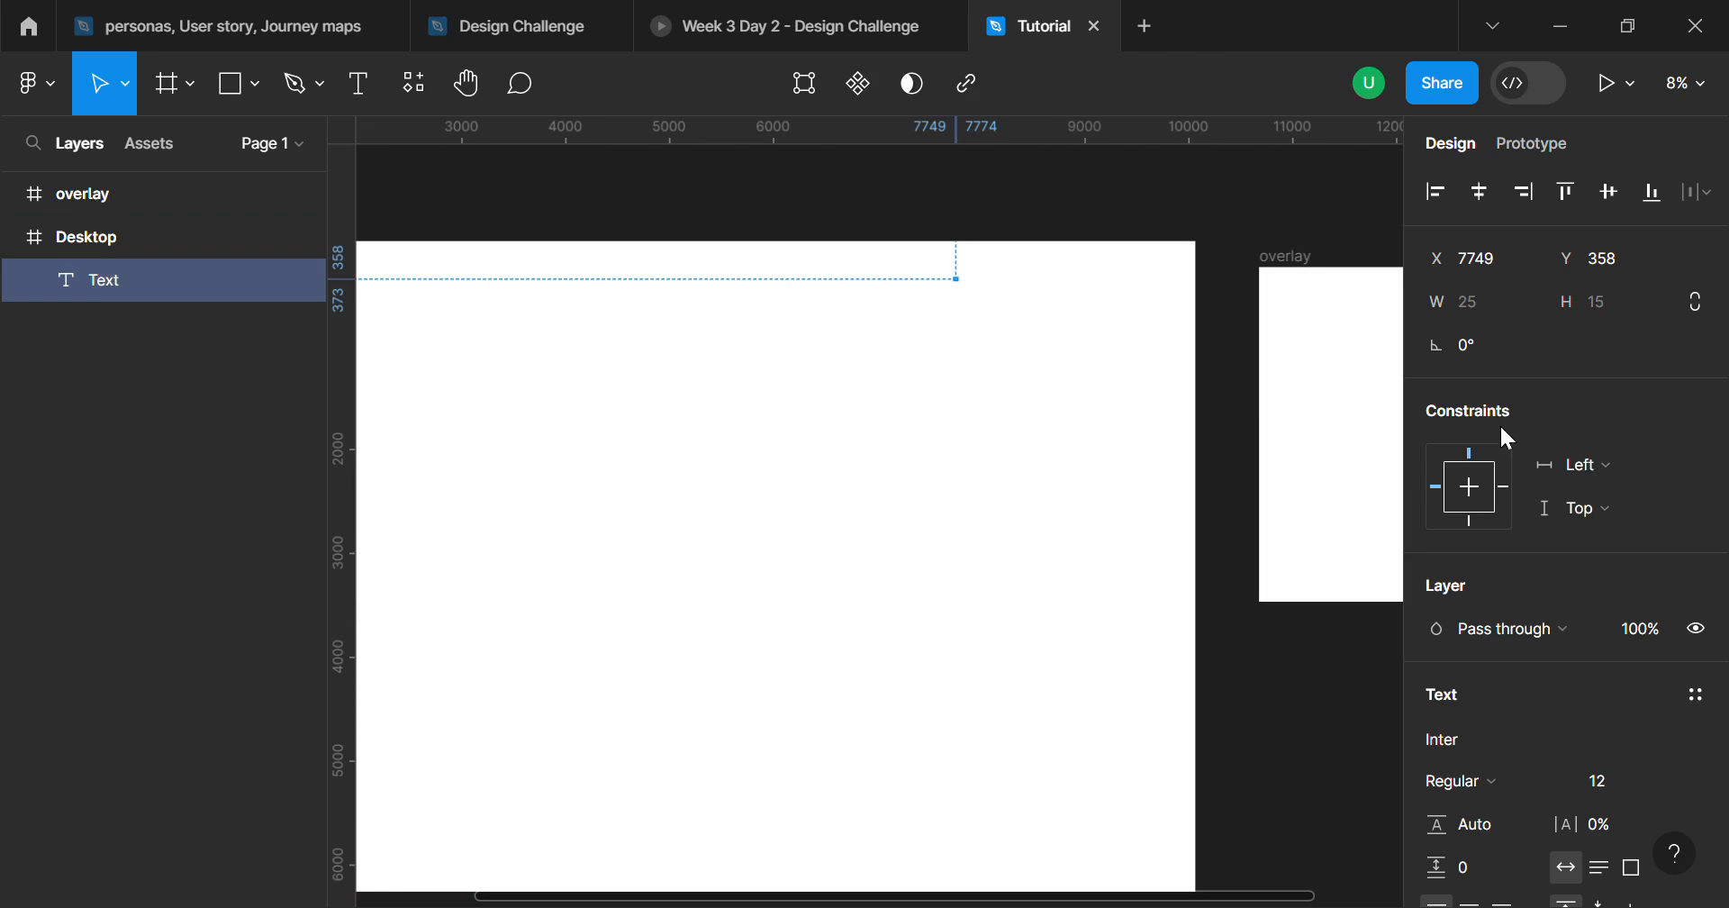
{"action": "left_click", "coordinate": [1671, 790]}
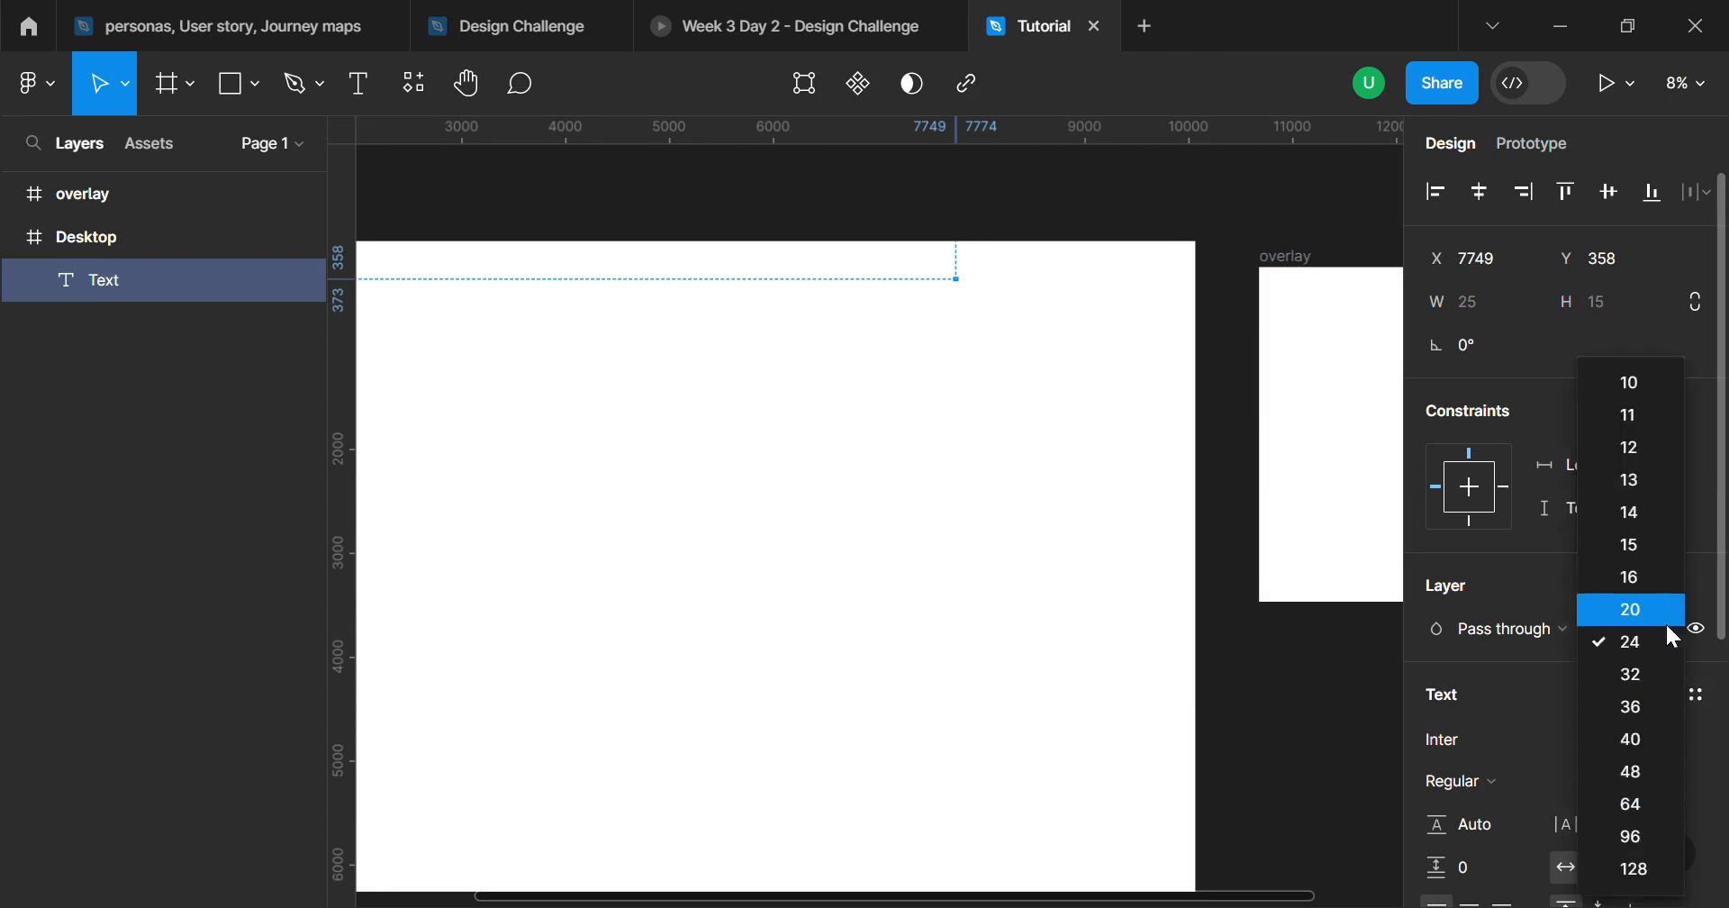
{"action": "left_click", "coordinate": [1634, 869]}
Step: Align the Desktop frame's top with the overlay frame and move the text to about X 2976, Y 680
{"action": "scroll", "coordinate": [1063, 461], "scroll_direction": "down", "scroll_amount": 5}
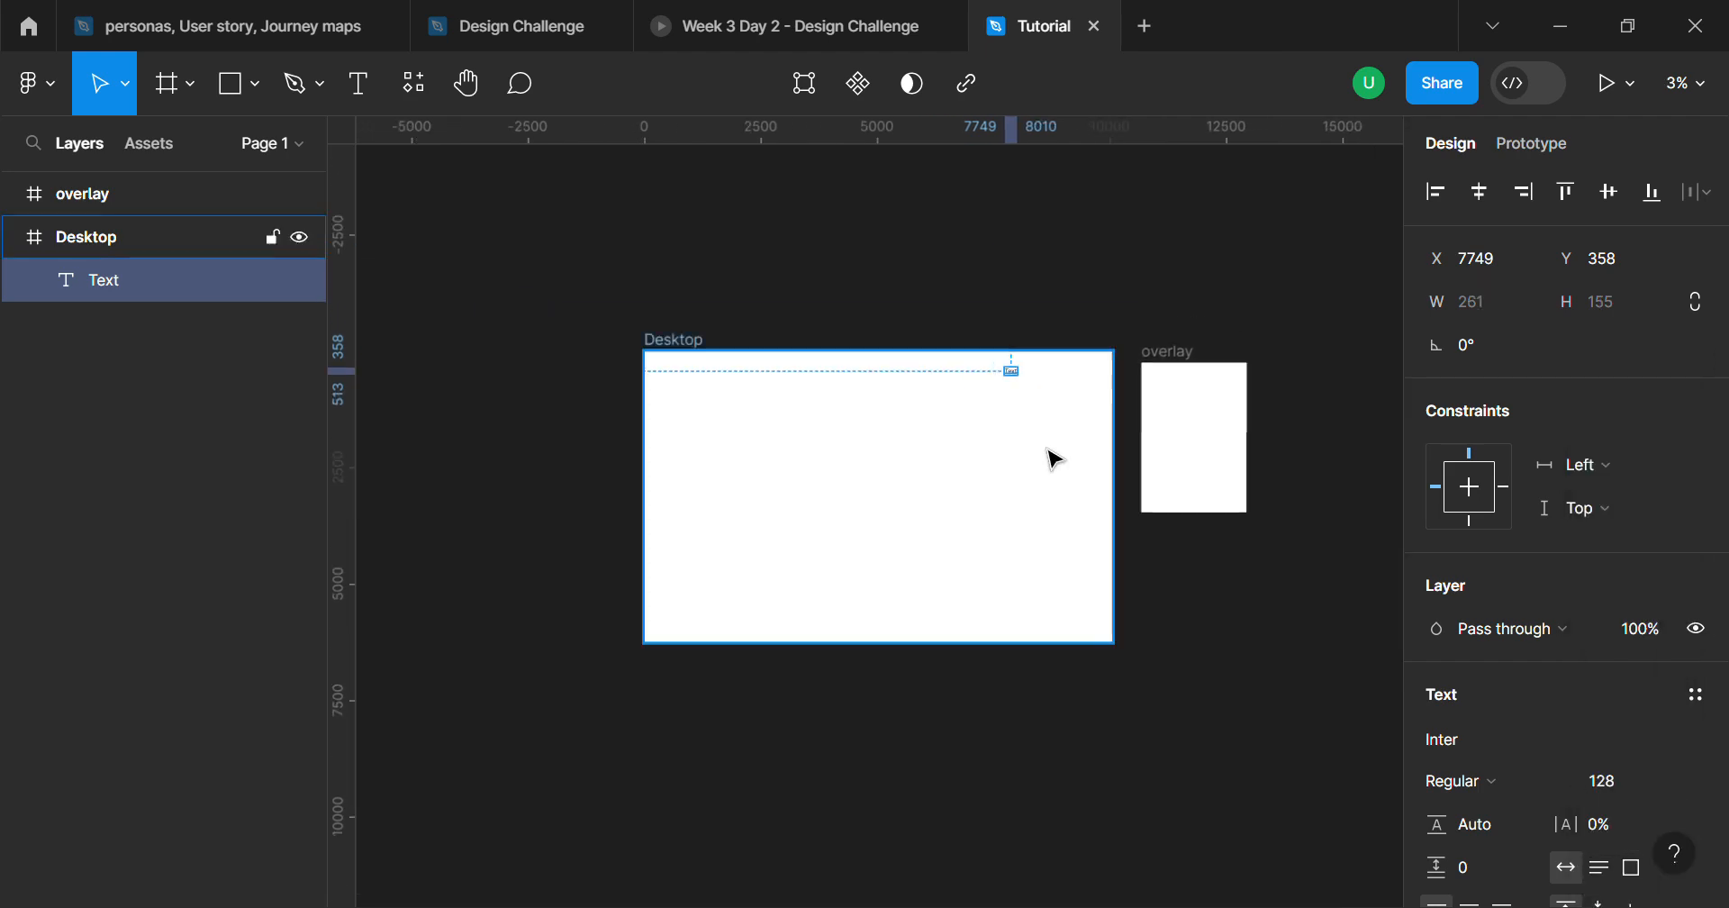
{"action": "left_click", "coordinate": [676, 340]}
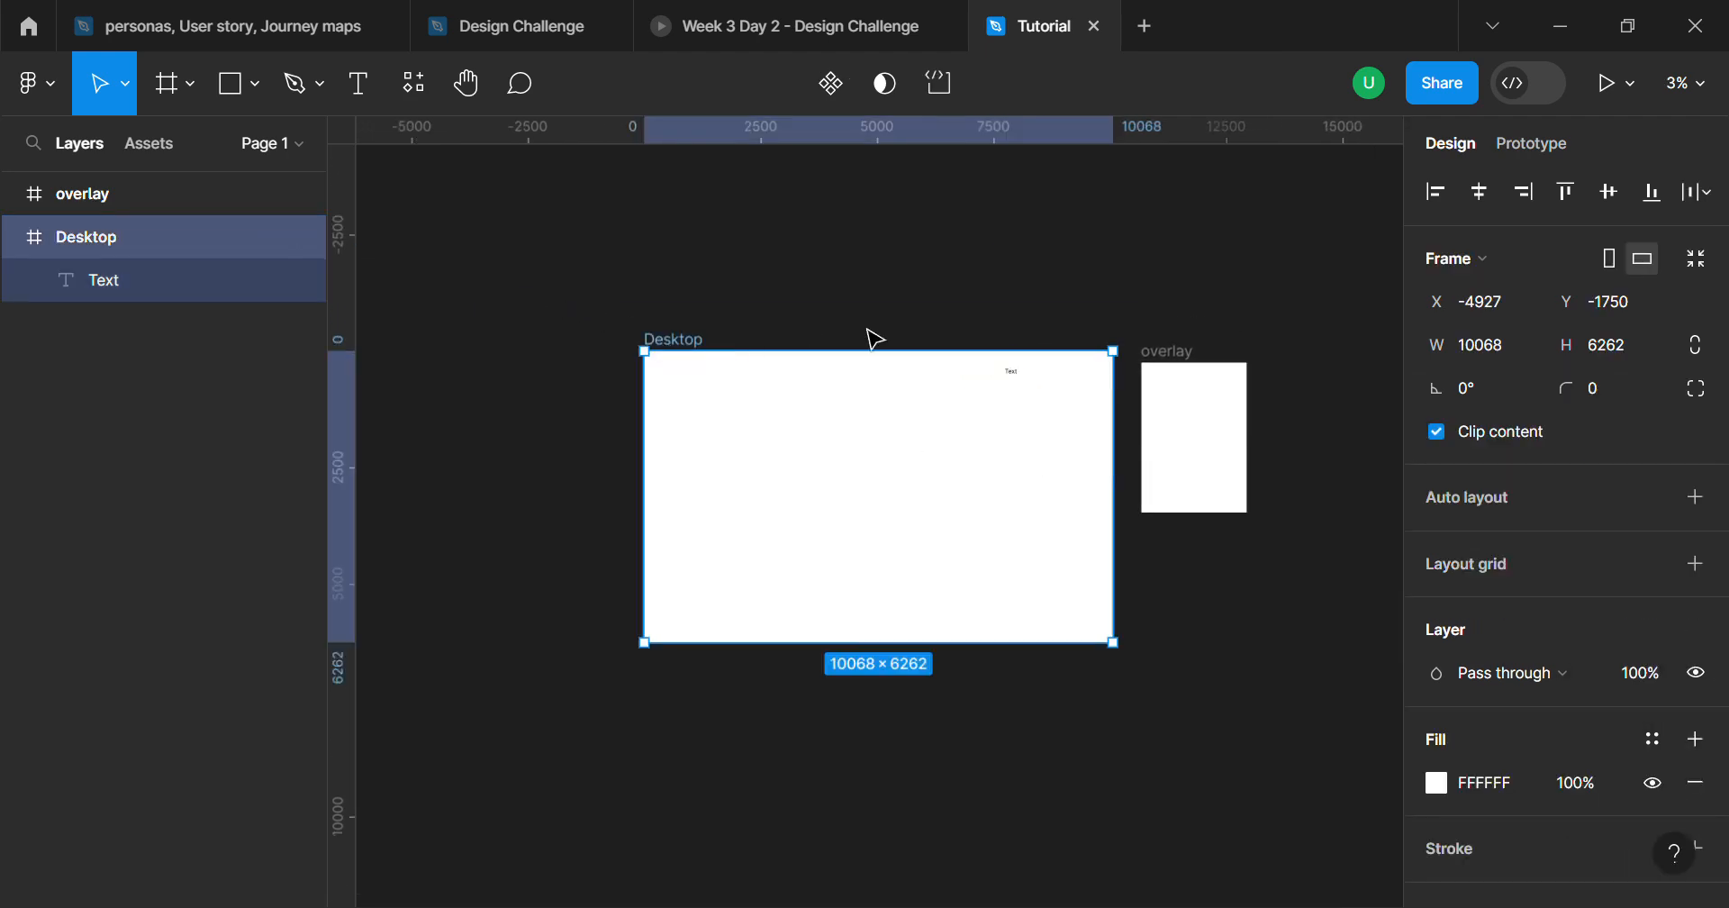
{"action": "scroll", "coordinate": [964, 382], "scroll_direction": "up", "scroll_amount": 4}
{"action": "left_click_drag", "start_coordinate": [1086, 391], "coordinate": [680, 413]}
{"action": "left_click", "coordinate": [984, 398]}
{"action": "scroll", "coordinate": [609, 434], "scroll_direction": "down", "scroll_amount": 4}
{"action": "scroll", "coordinate": [600, 423], "scroll_direction": "down", "scroll_amount": 2}
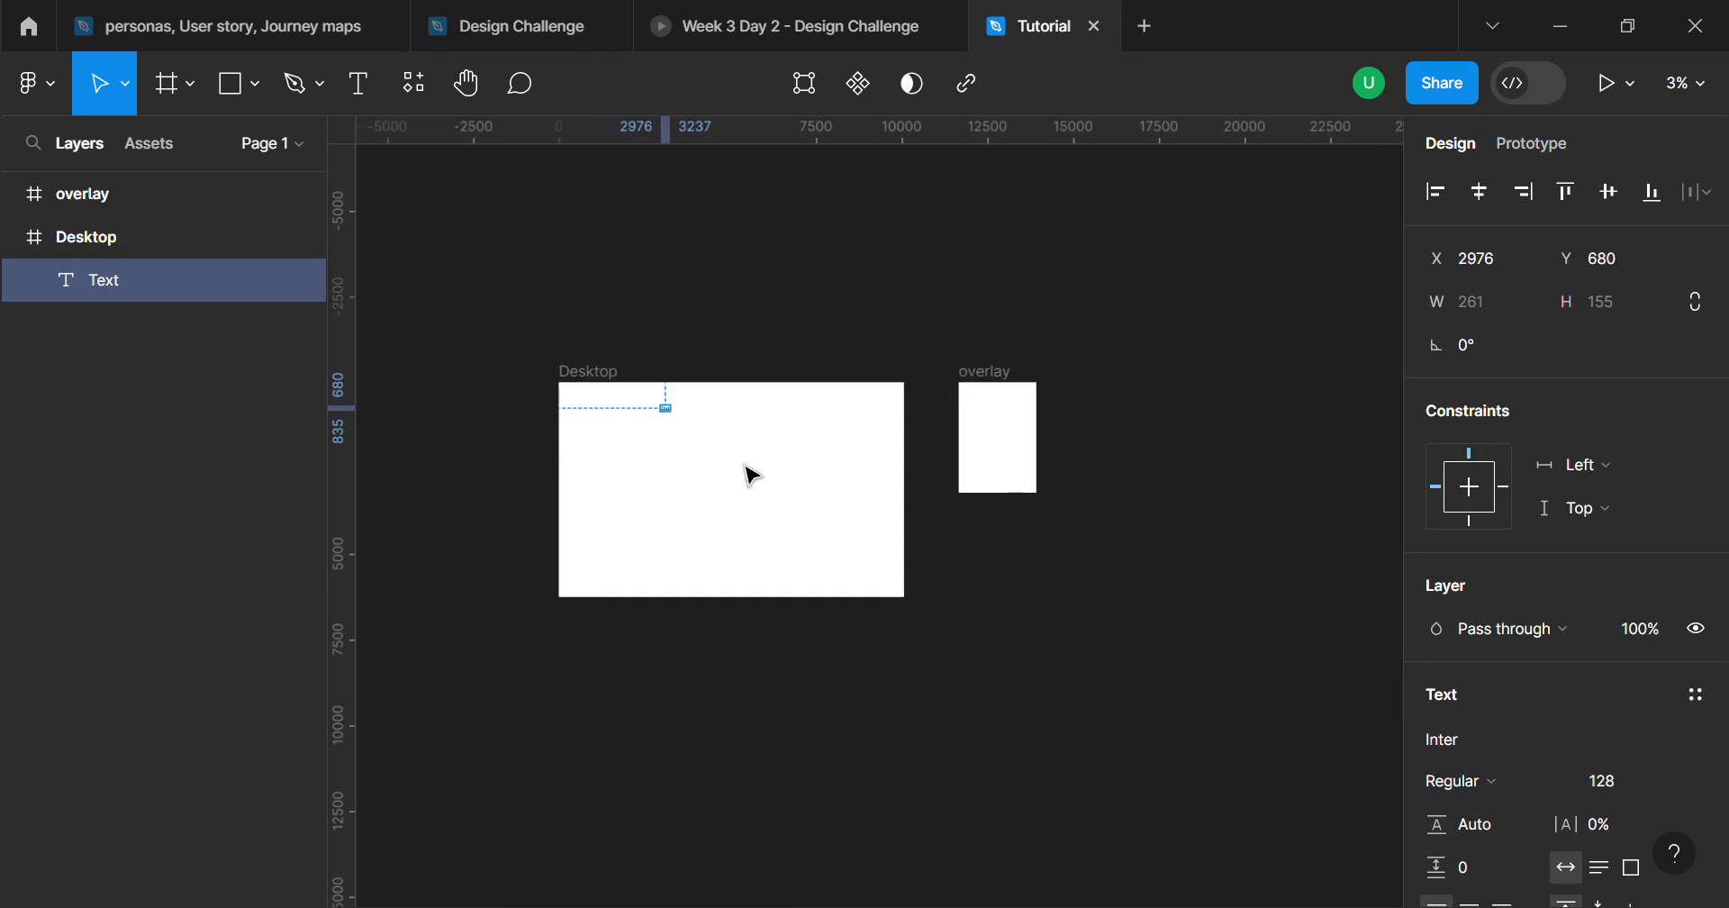
Step: Shrink the Desktop frame to about a third of its width and height and move the overlay frame closer to it
{"action": "left_click", "coordinate": [609, 372]}
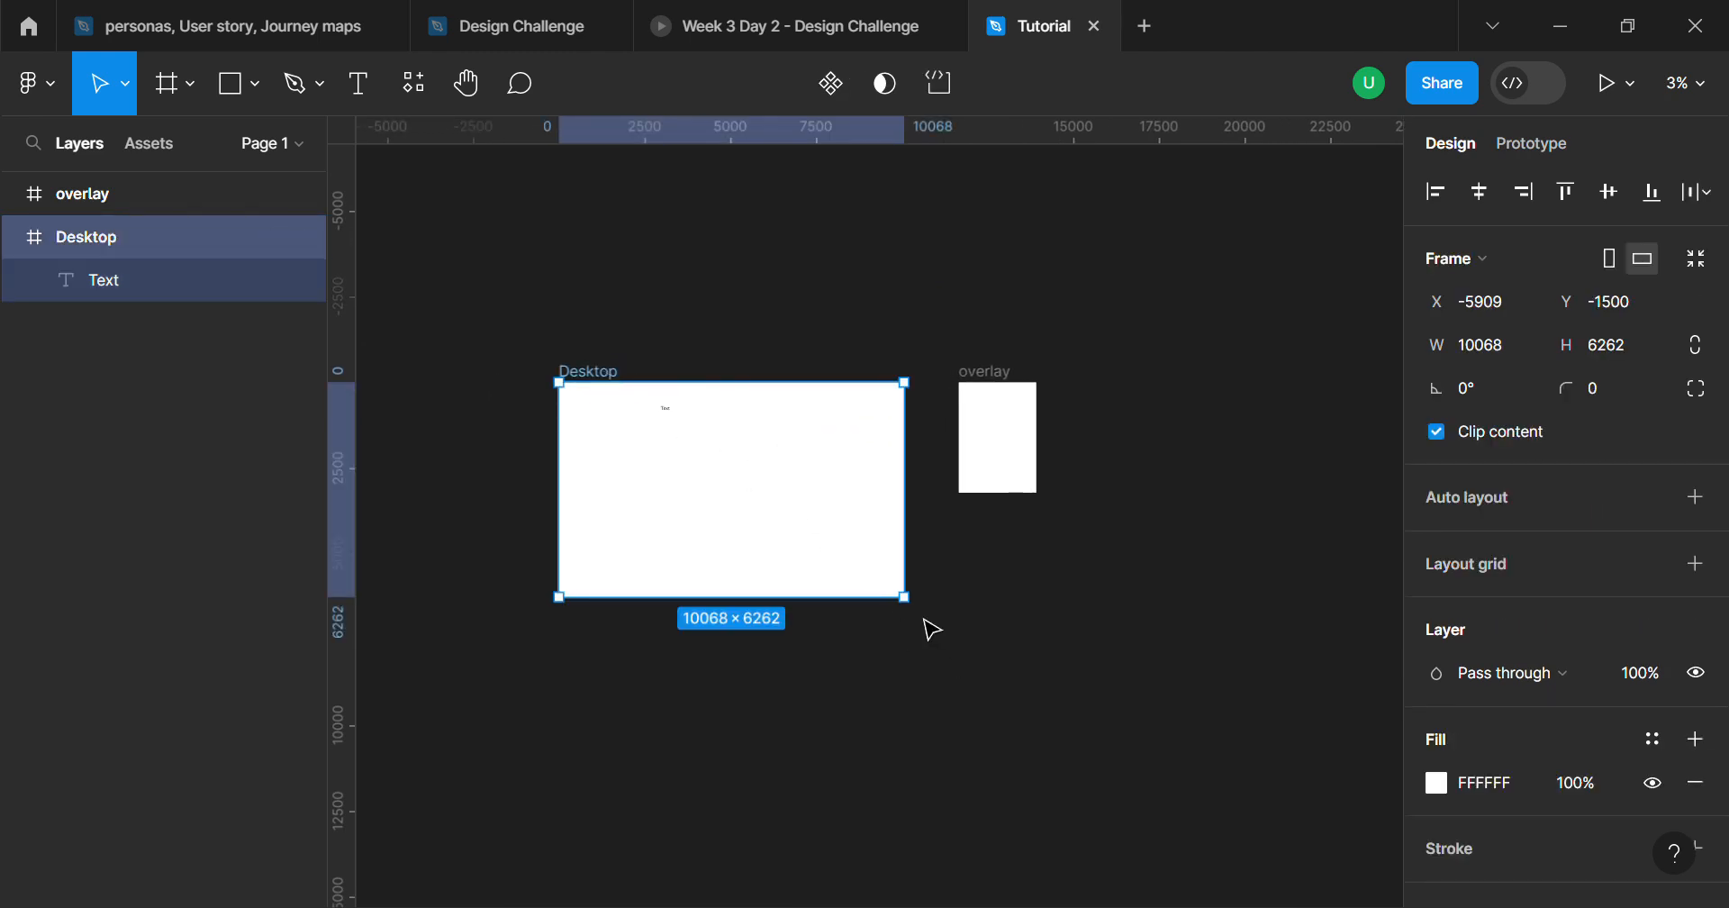
{"action": "left_click_drag", "start_coordinate": [918, 619], "coordinate": [684, 478]}
{"action": "left_click", "coordinate": [731, 471]}
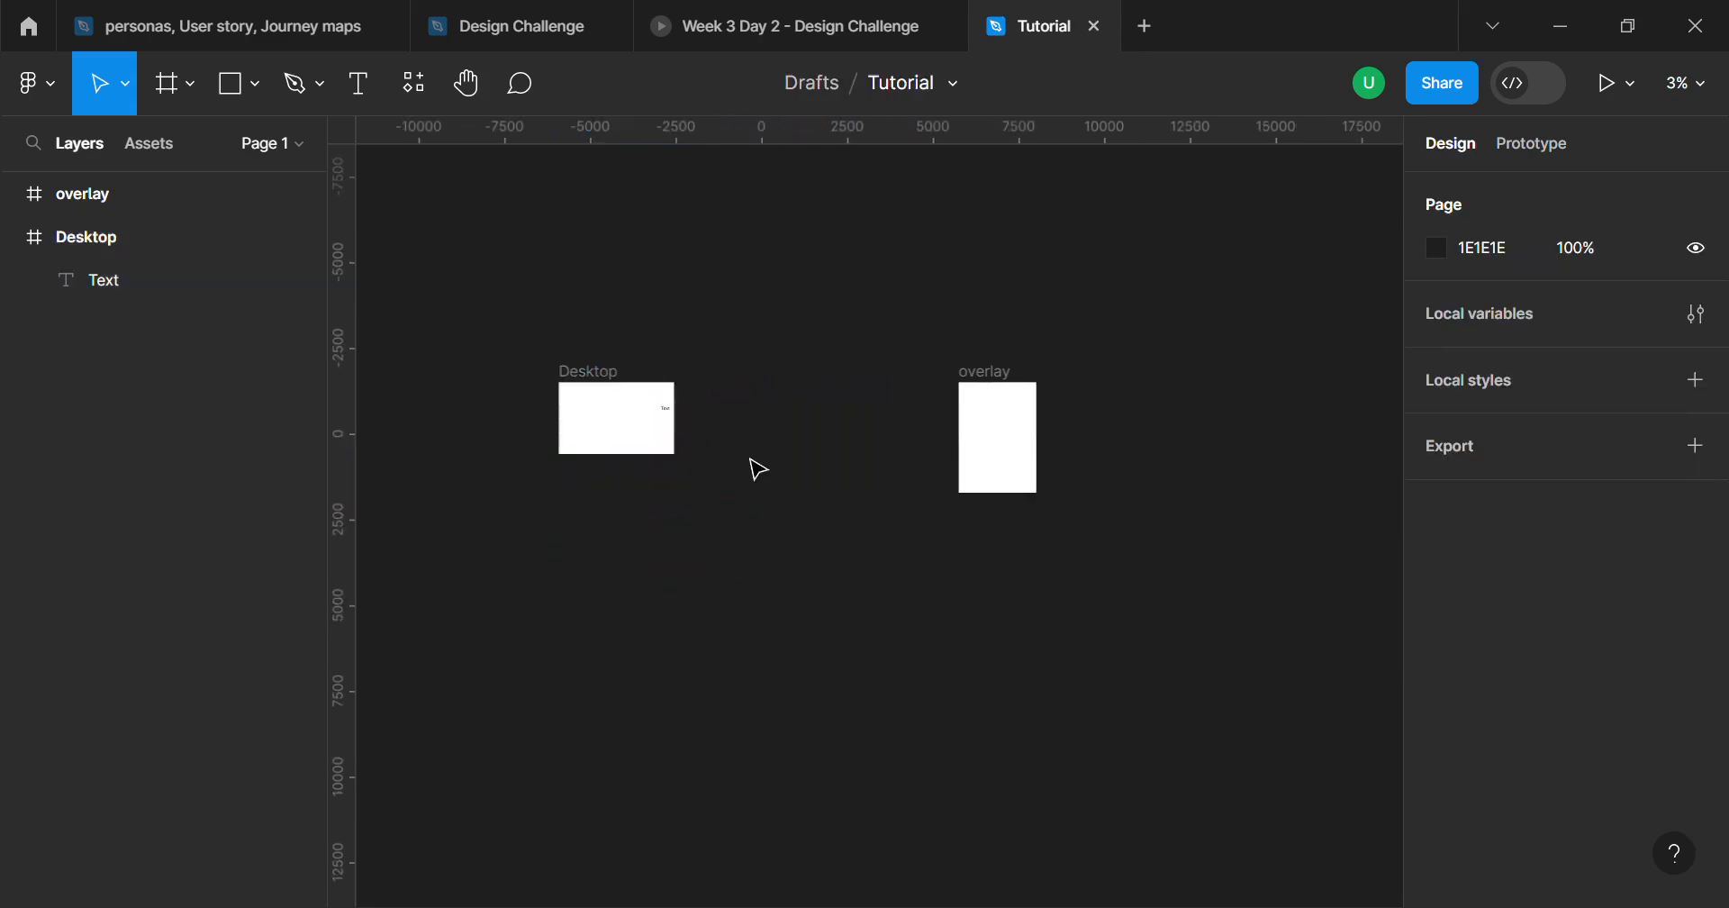
{"action": "left_click", "coordinate": [1017, 481]}
{"action": "left_click_drag", "start_coordinate": [1017, 481], "coordinate": [760, 478]}
Step: Reposition the text near the Desktop frame's top edge, at about X 2293, Y 137
{"action": "scroll", "coordinate": [644, 448], "scroll_direction": "up", "scroll_amount": 5}
{"action": "left_click_drag", "start_coordinate": [621, 450], "coordinate": [791, 718]}
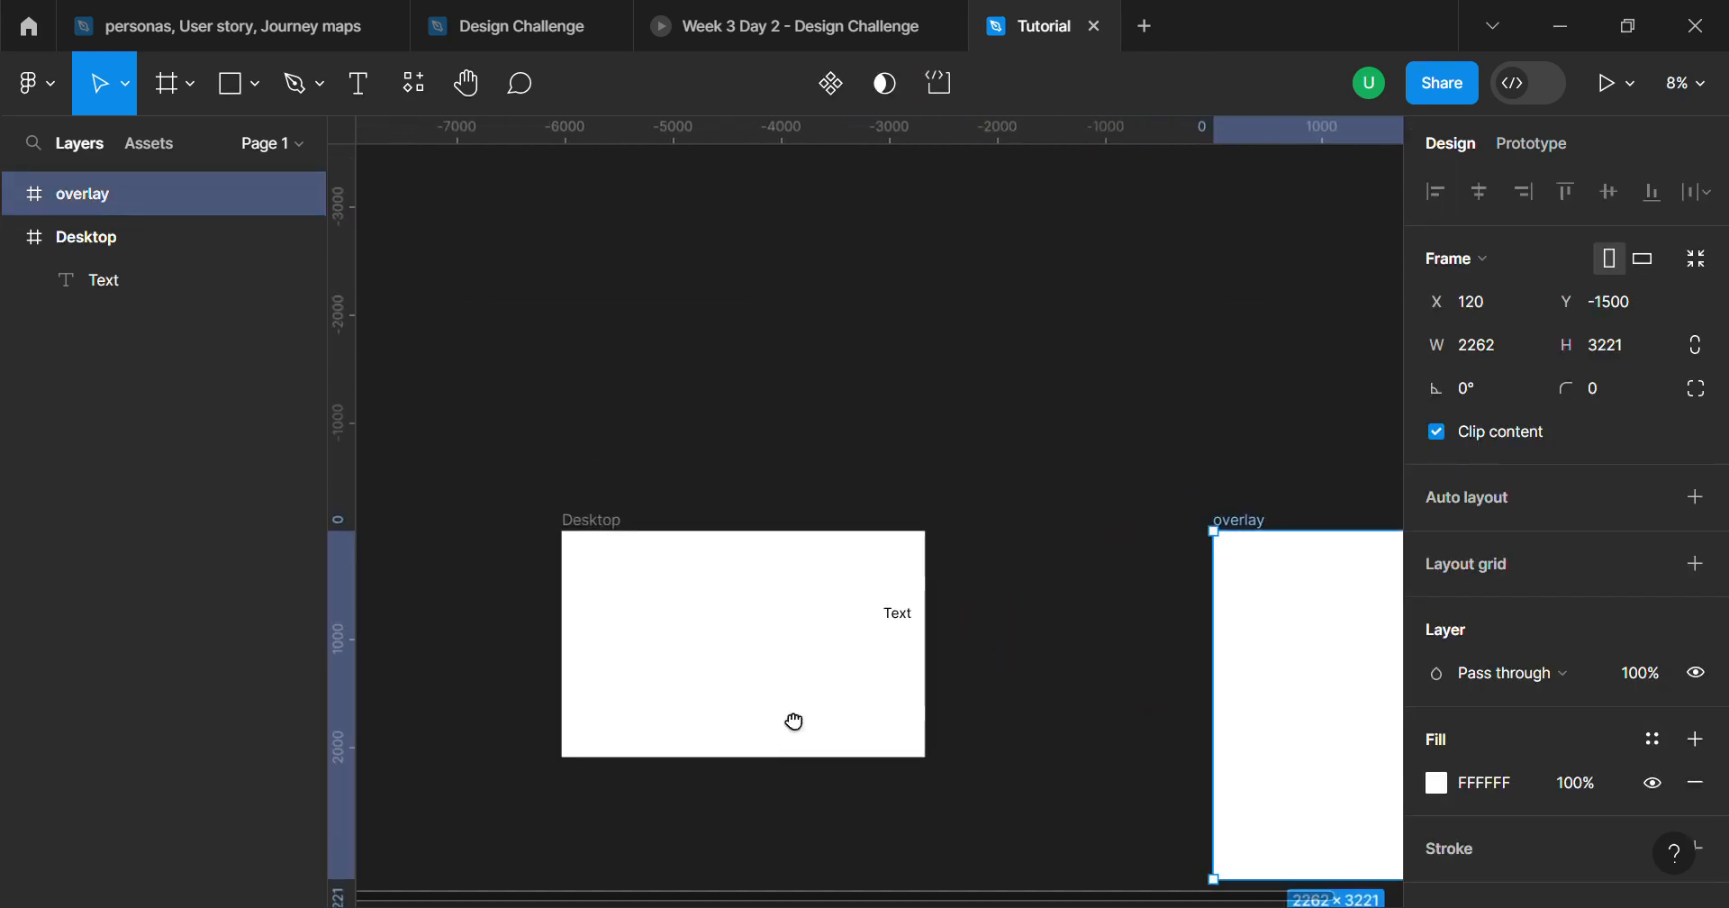
{"action": "scroll", "coordinate": [904, 668], "scroll_direction": "up", "scroll_amount": 5}
{"action": "left_click", "coordinate": [881, 555]}
{"action": "double_click", "coordinate": [876, 546]}
{"action": "left_click", "coordinate": [815, 522]}
{"action": "left_click_drag", "start_coordinate": [871, 528], "coordinate": [1007, 405]}
{"action": "scroll", "coordinate": [753, 401], "scroll_direction": "down", "scroll_amount": 1}
{"action": "scroll", "coordinate": [753, 401], "scroll_direction": "right", "scroll_amount": 1}
{"action": "scroll", "coordinate": [759, 399], "scroll_direction": "down", "scroll_amount": 4}
{"action": "scroll", "coordinate": [960, 447], "scroll_direction": "down", "scroll_amount": 2}
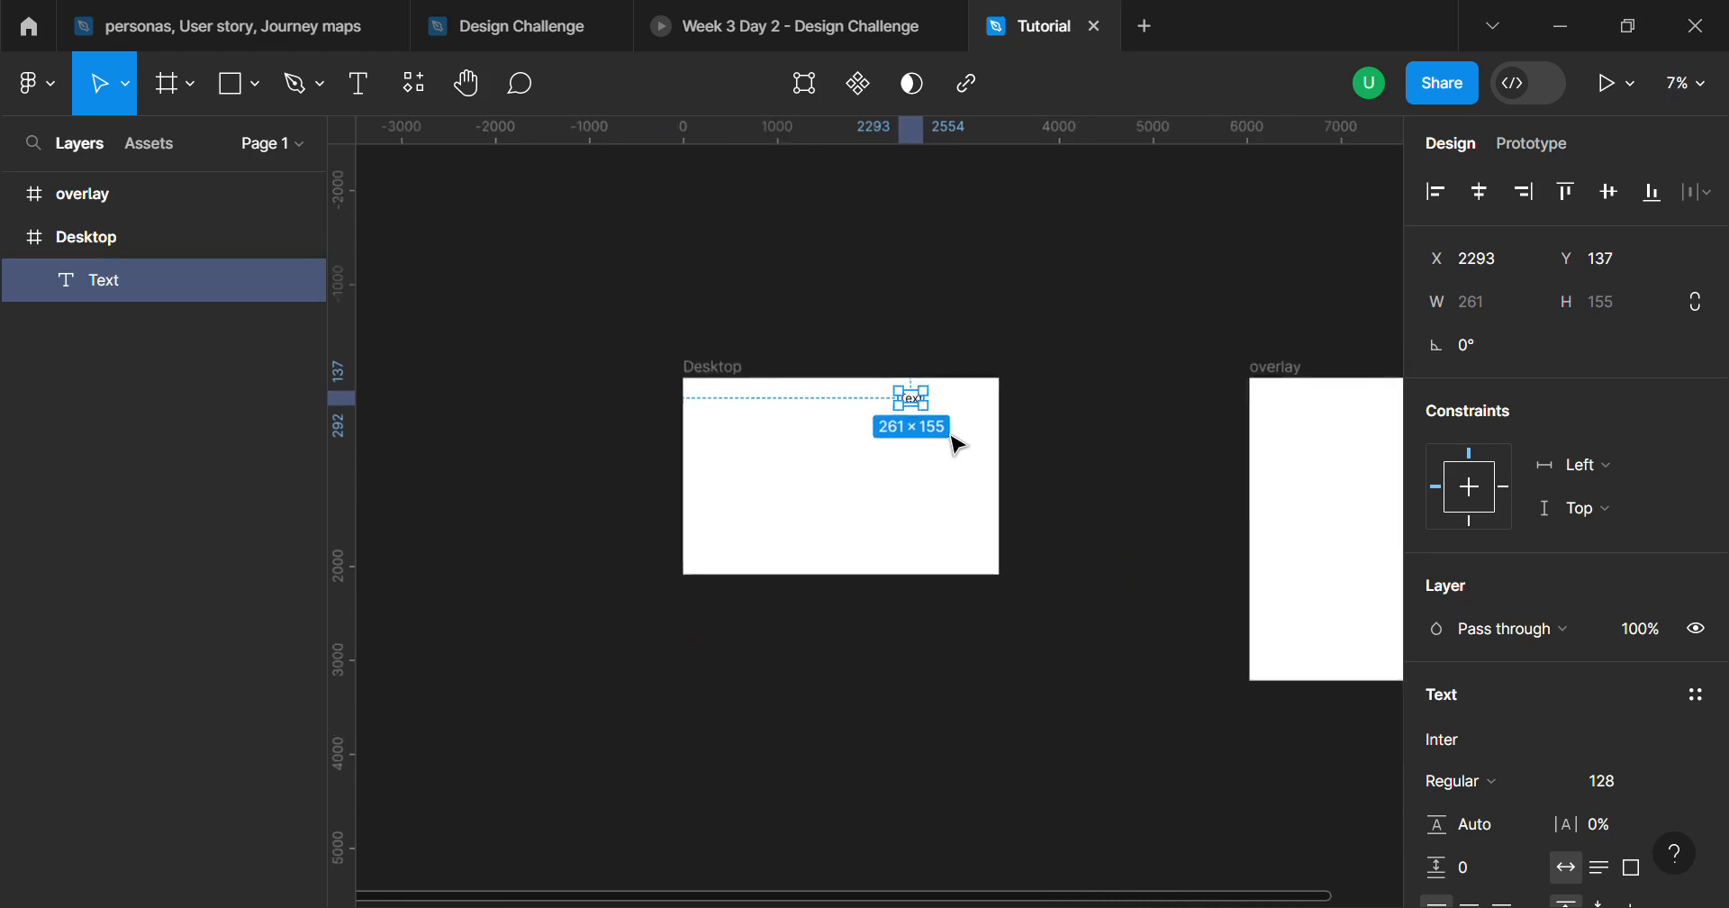
Step: Move the overlay frame closer to the Desktop frame and shrink it to about 465 × 662
{"action": "left_click_drag", "start_coordinate": [1315, 450], "coordinate": [1221, 460]}
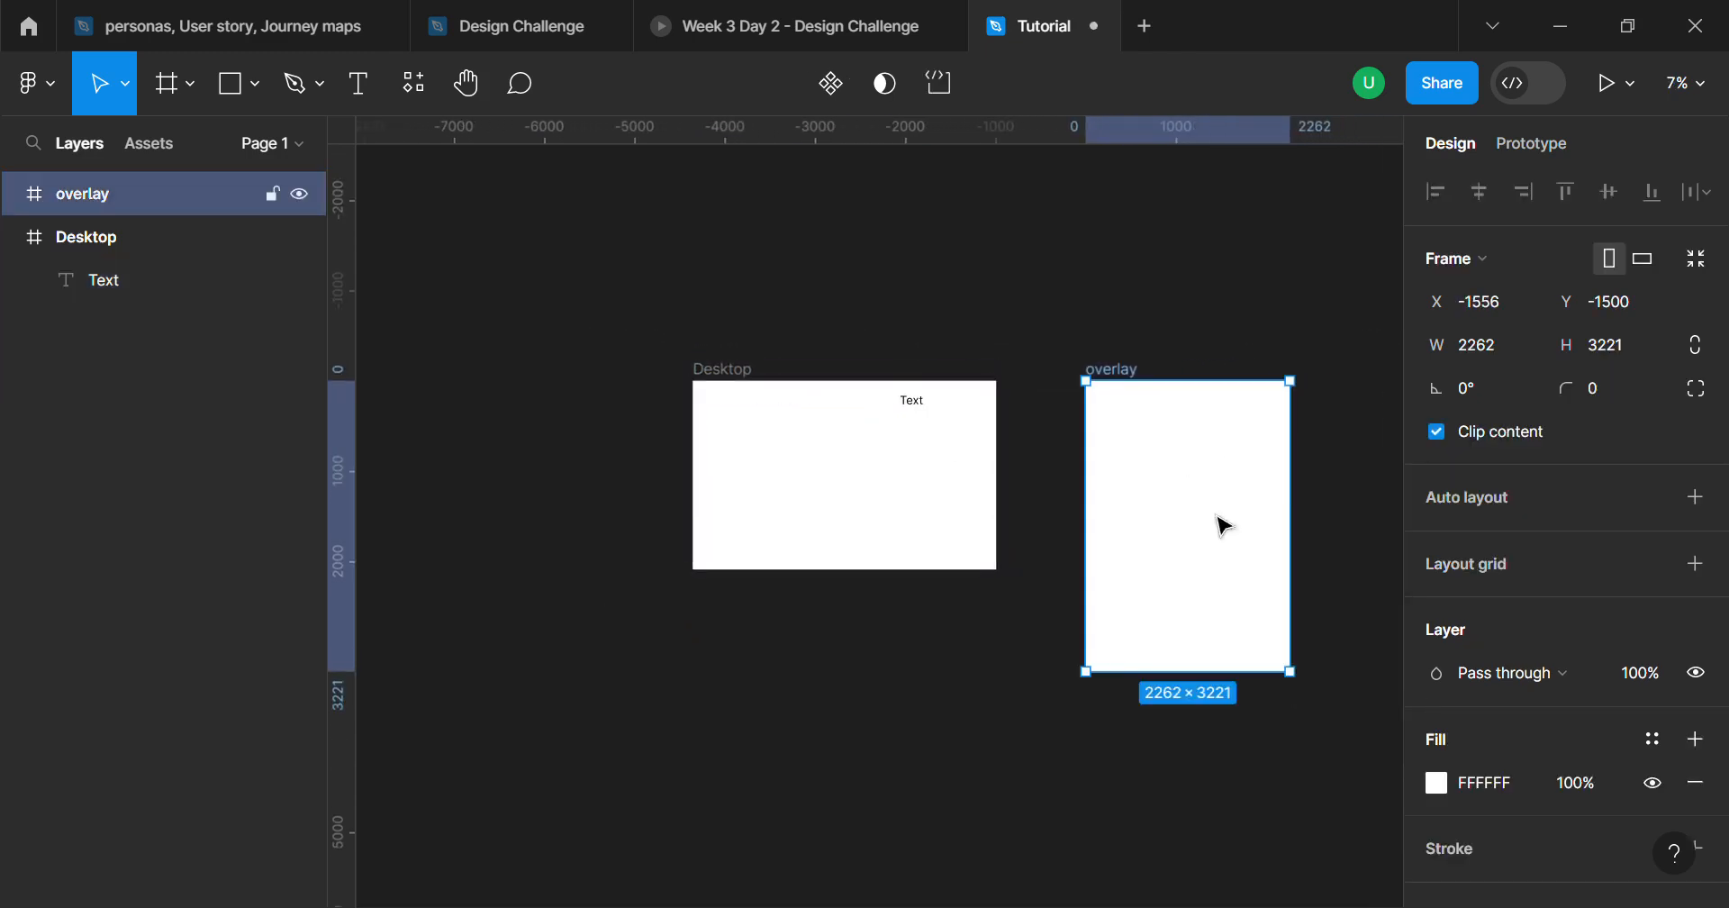
{"action": "left_click_drag", "start_coordinate": [1295, 688], "coordinate": [1136, 476]}
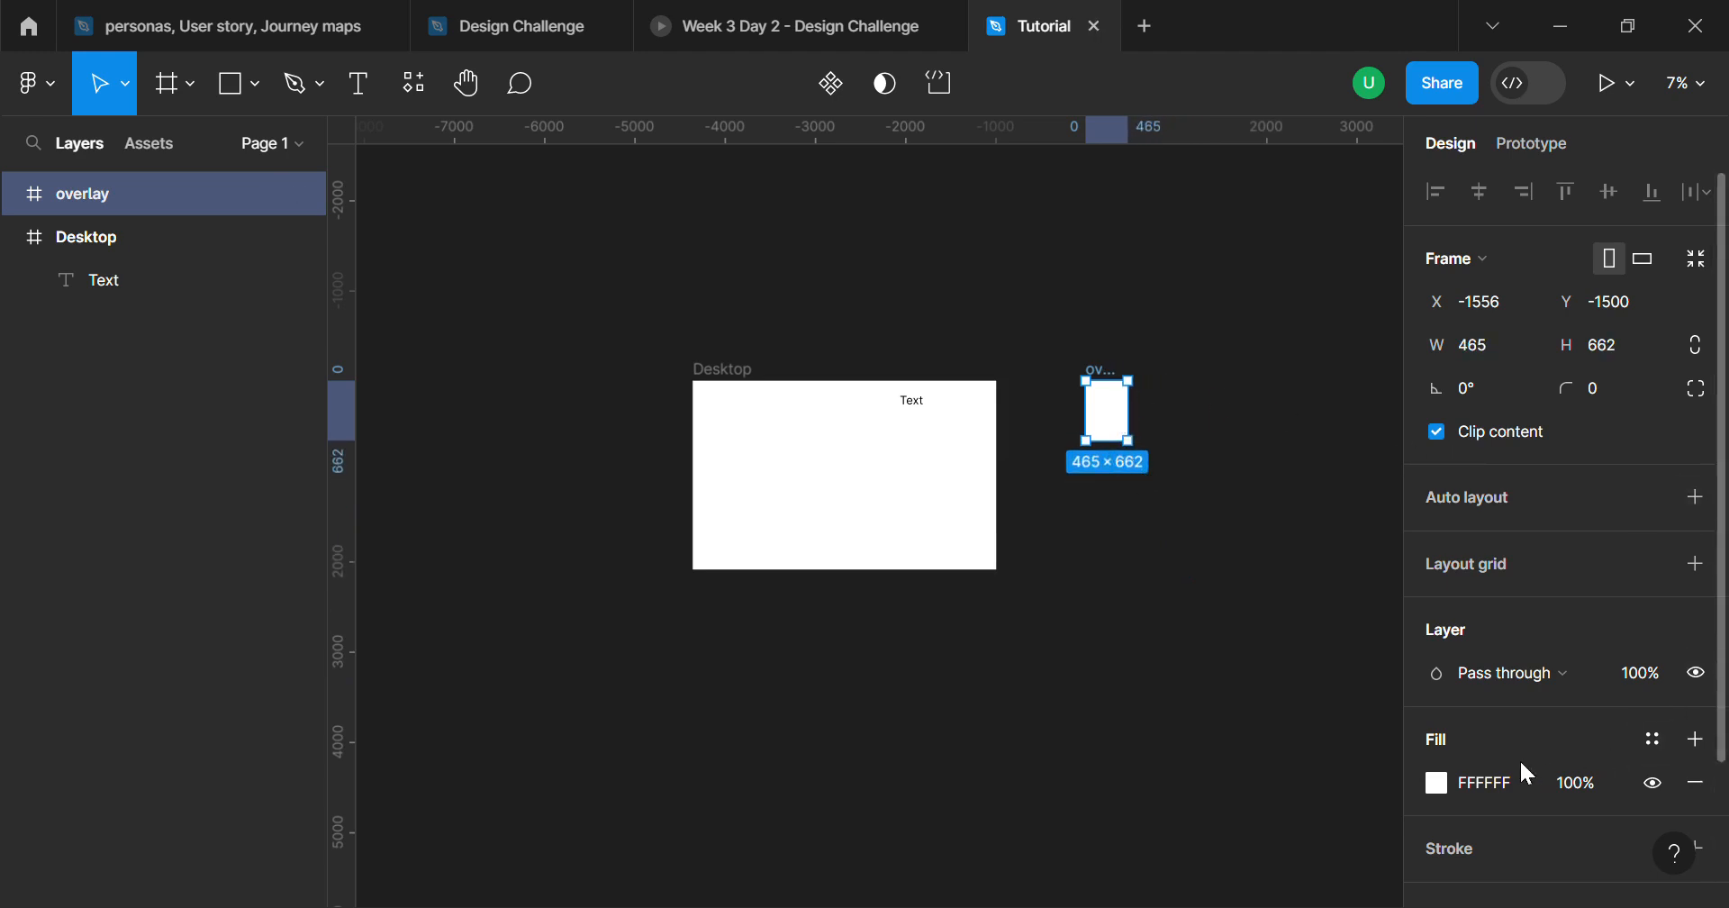
Step: Change the overlay frame's fill to pure red, FF0000
{"action": "left_click", "coordinate": [1433, 781]}
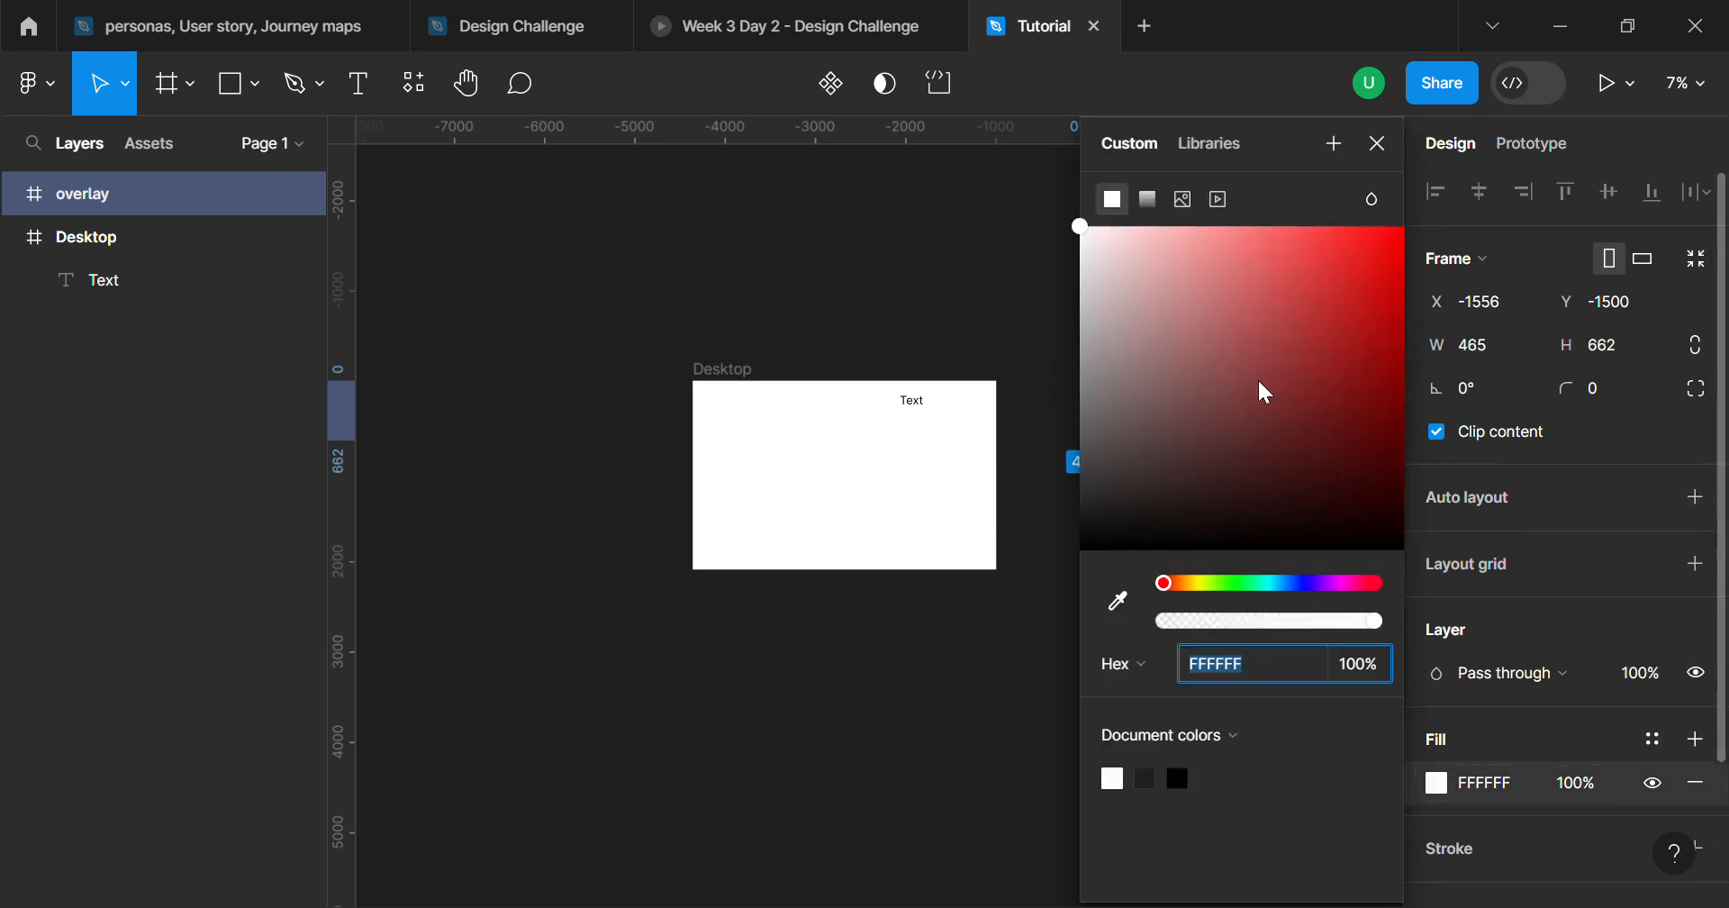
{"action": "left_click_drag", "start_coordinate": [1373, 346], "coordinate": [1401, 225]}
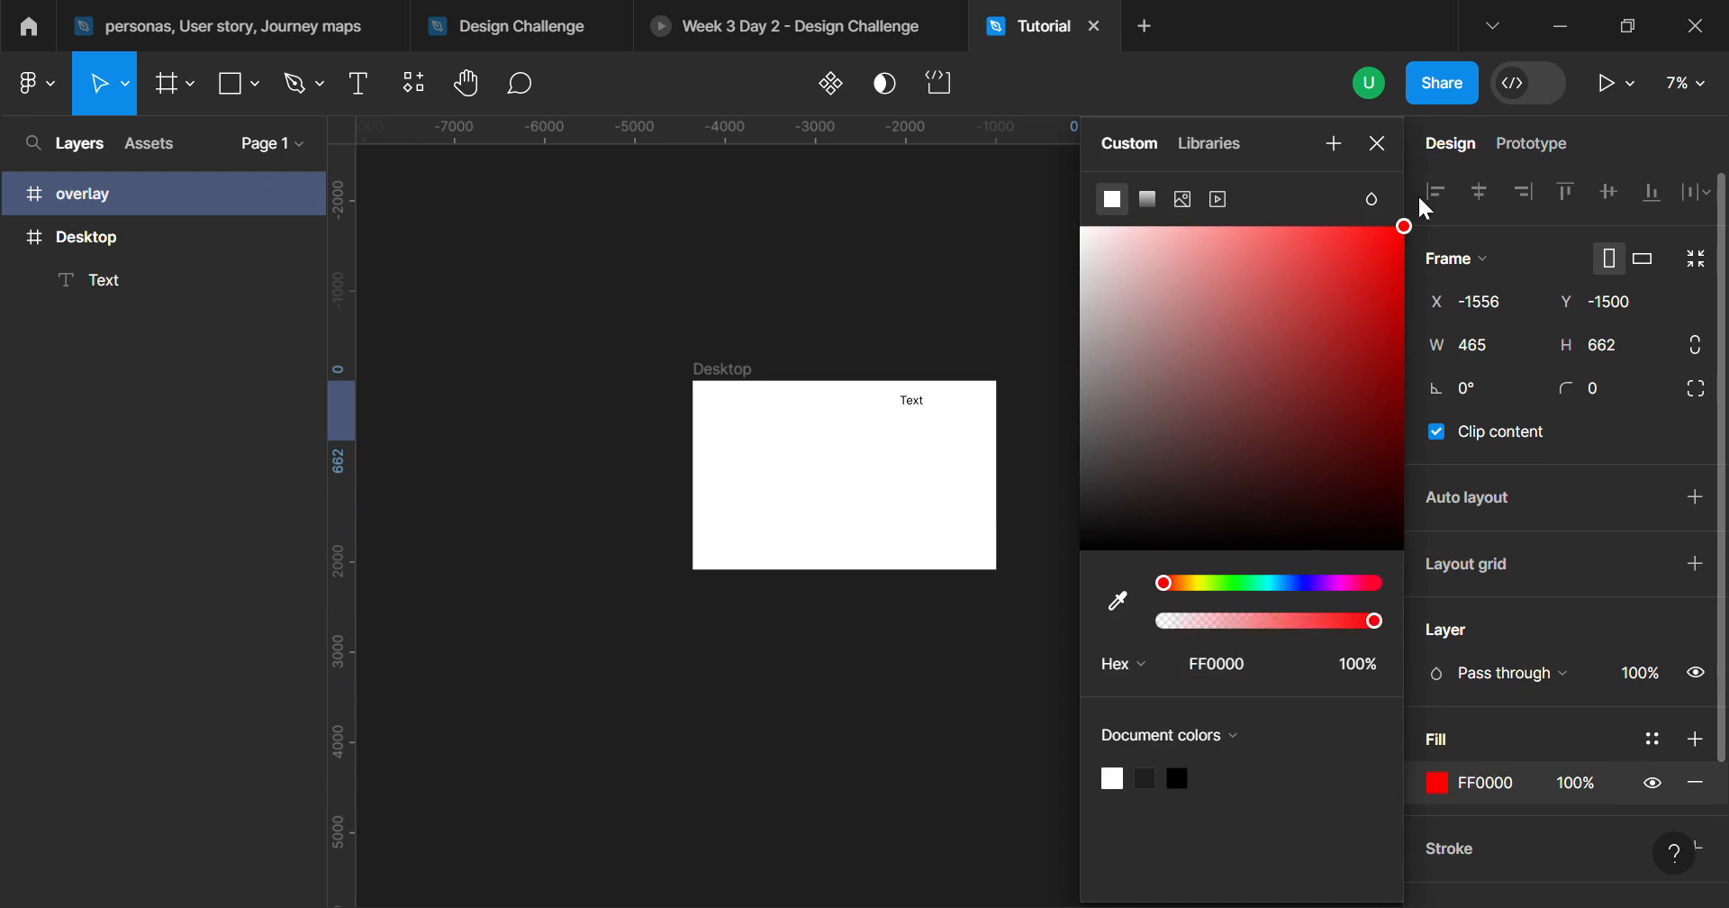
{"action": "left_click", "coordinate": [1022, 463]}
Step: Place the overlay frame inside the Desktop frame, centred just below the text
{"action": "left_click_drag", "start_coordinate": [1113, 429], "coordinate": [922, 450]}
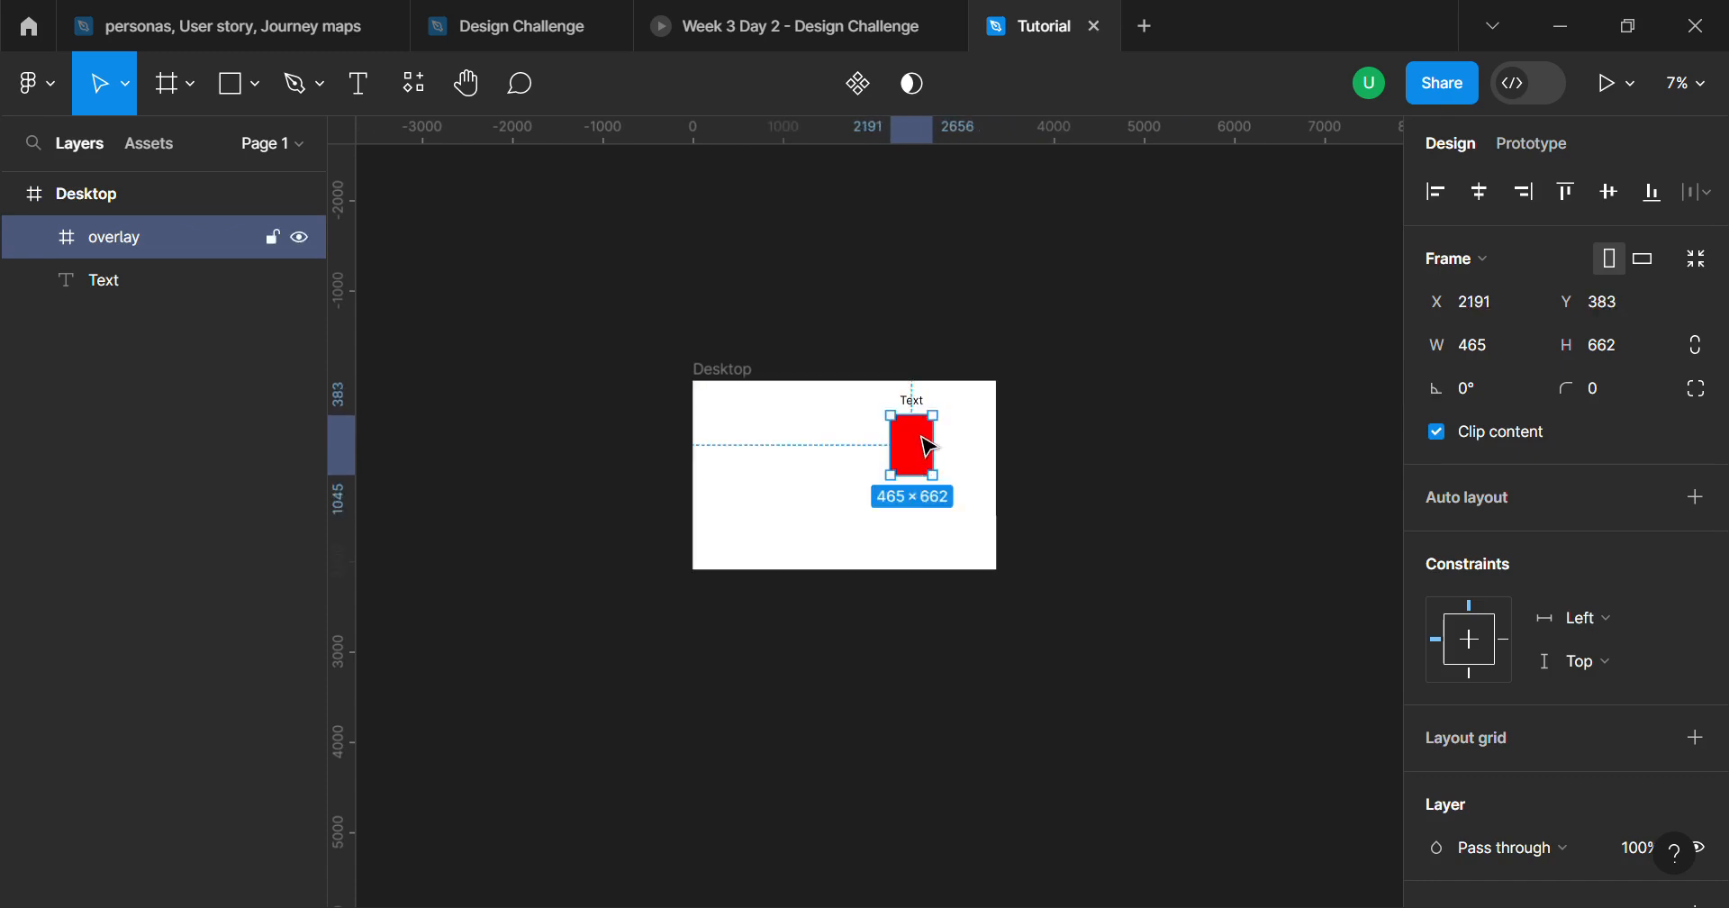
{"action": "scroll", "coordinate": [924, 443], "scroll_direction": "up", "scroll_amount": 5}
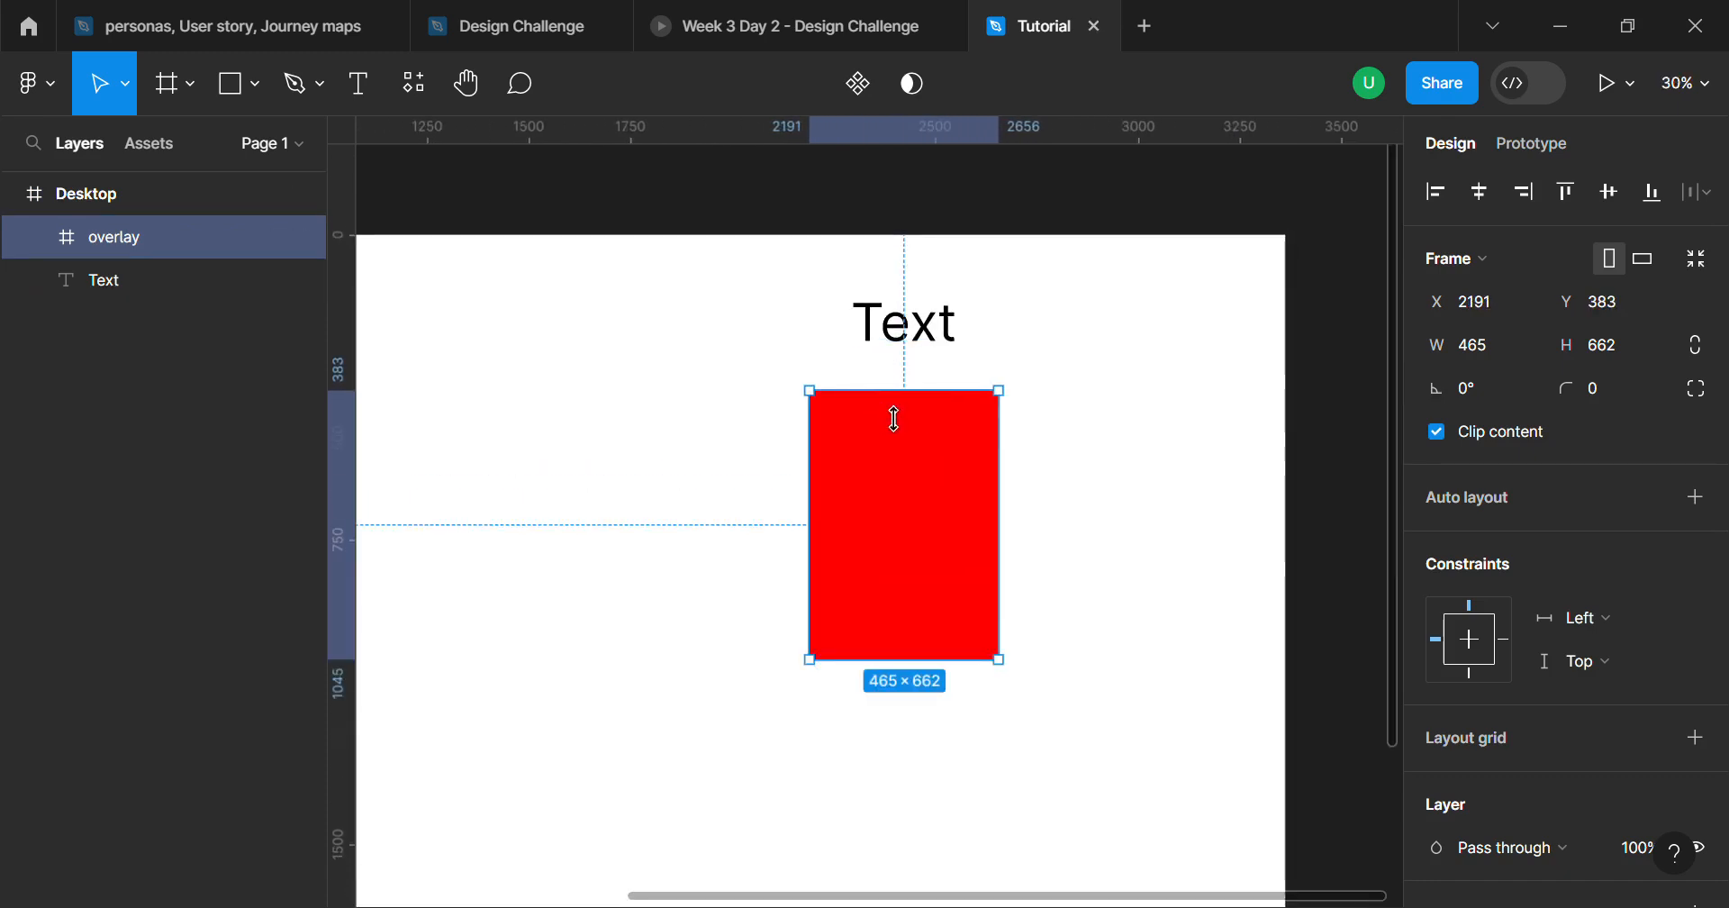
Step: Show the prototype settings and move the overlay frame back out beside the Desktop frame
{"action": "left_click", "coordinate": [934, 346]}
{"action": "left_click", "coordinate": [1531, 151]}
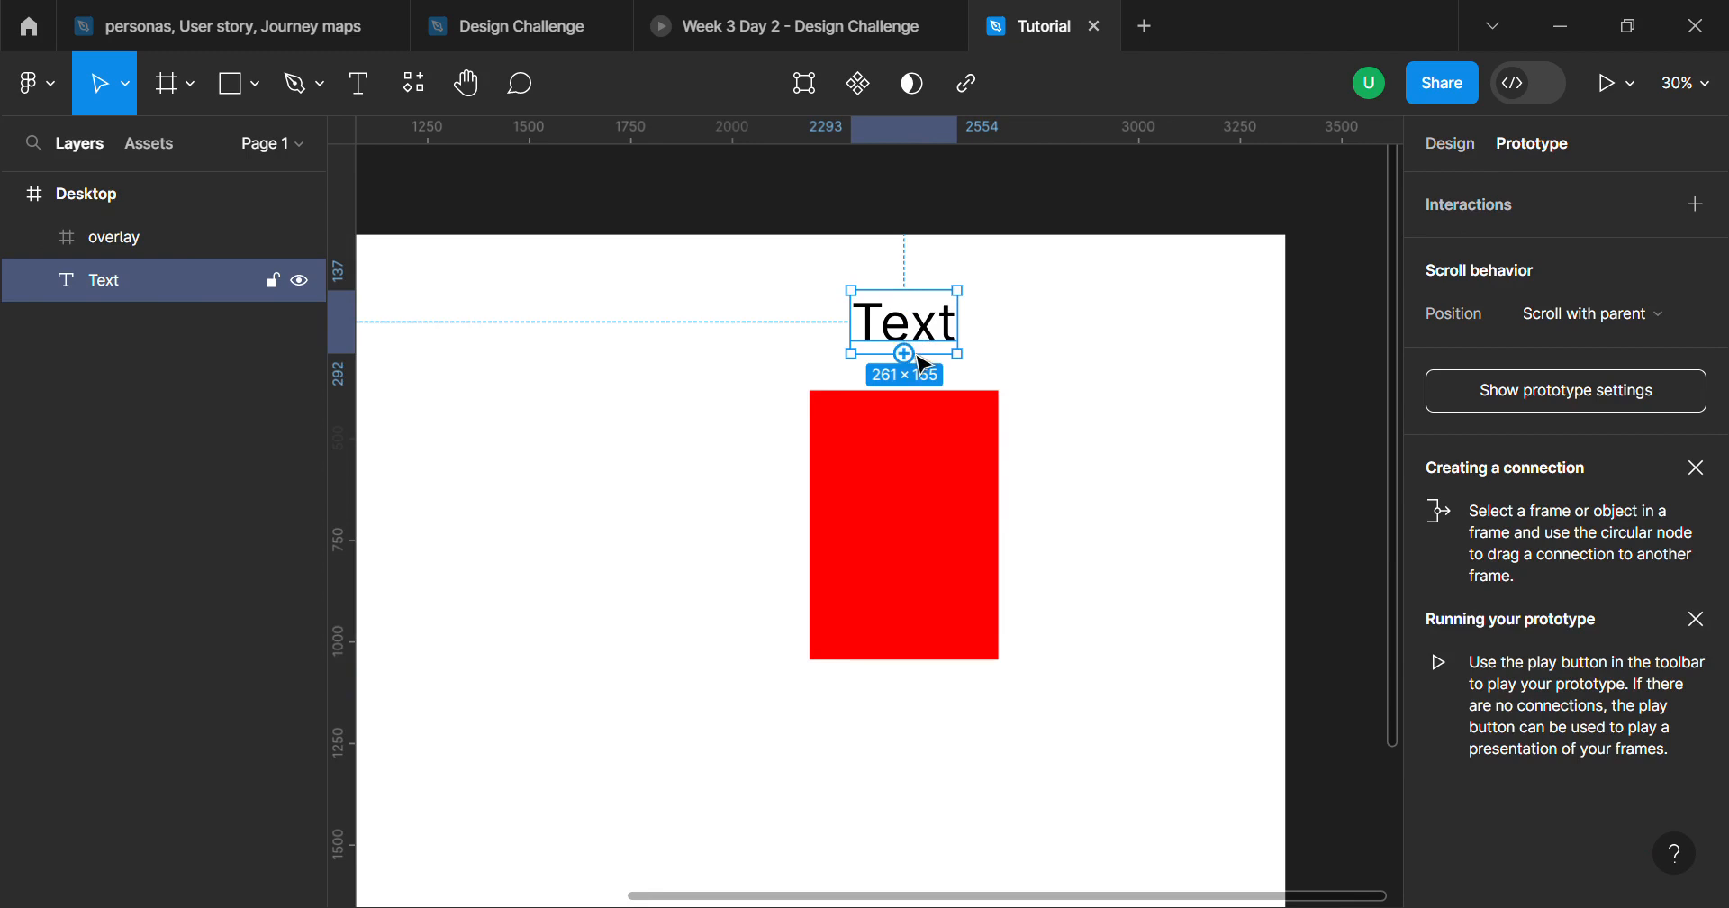
{"action": "left_click", "coordinate": [967, 458]}
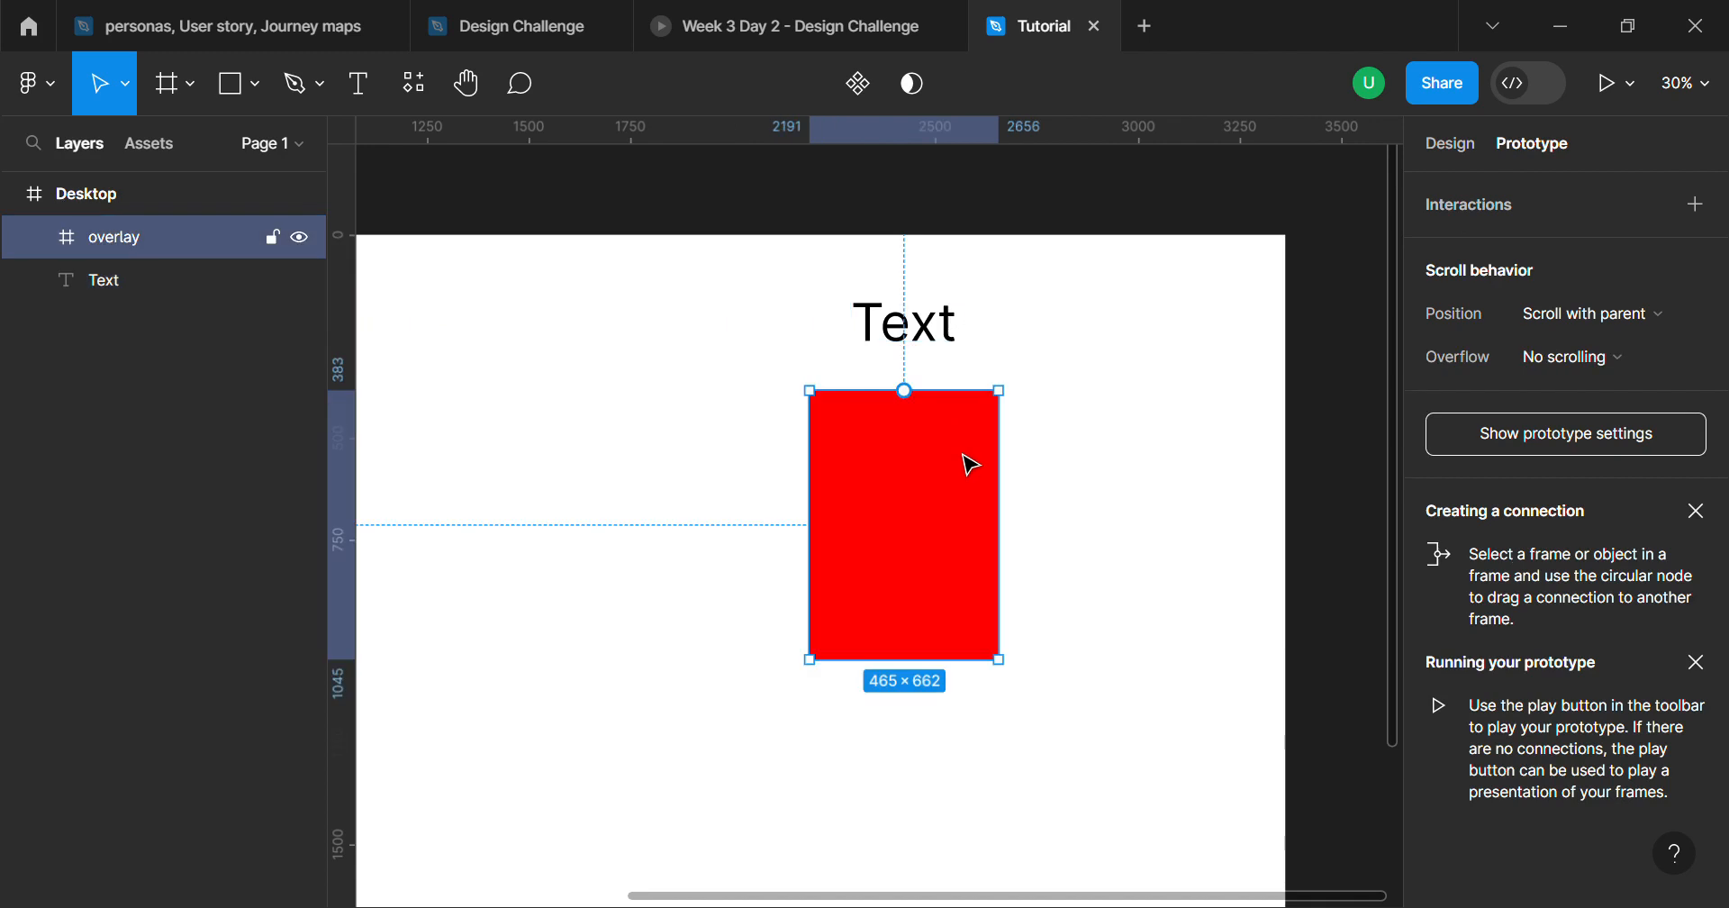
{"action": "scroll", "coordinate": [966, 459], "scroll_direction": "down", "scroll_amount": 3}
{"action": "scroll", "coordinate": [945, 498], "scroll_direction": "down", "scroll_amount": 1}
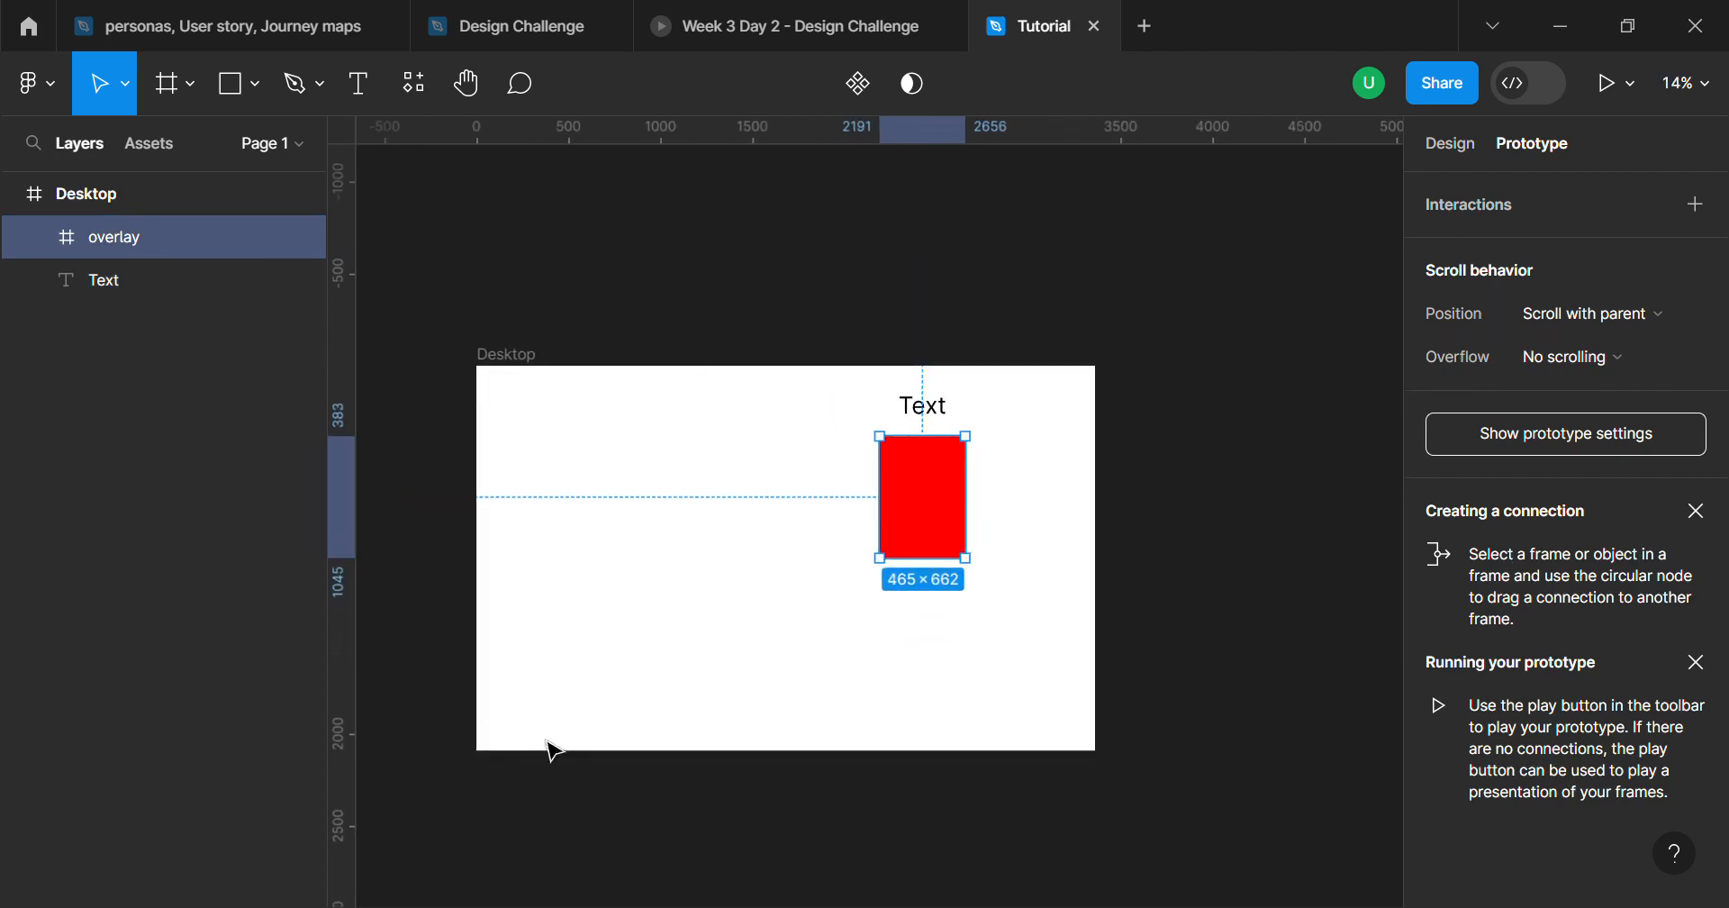
{"action": "left_click_drag", "start_coordinate": [925, 496], "coordinate": [1213, 452]}
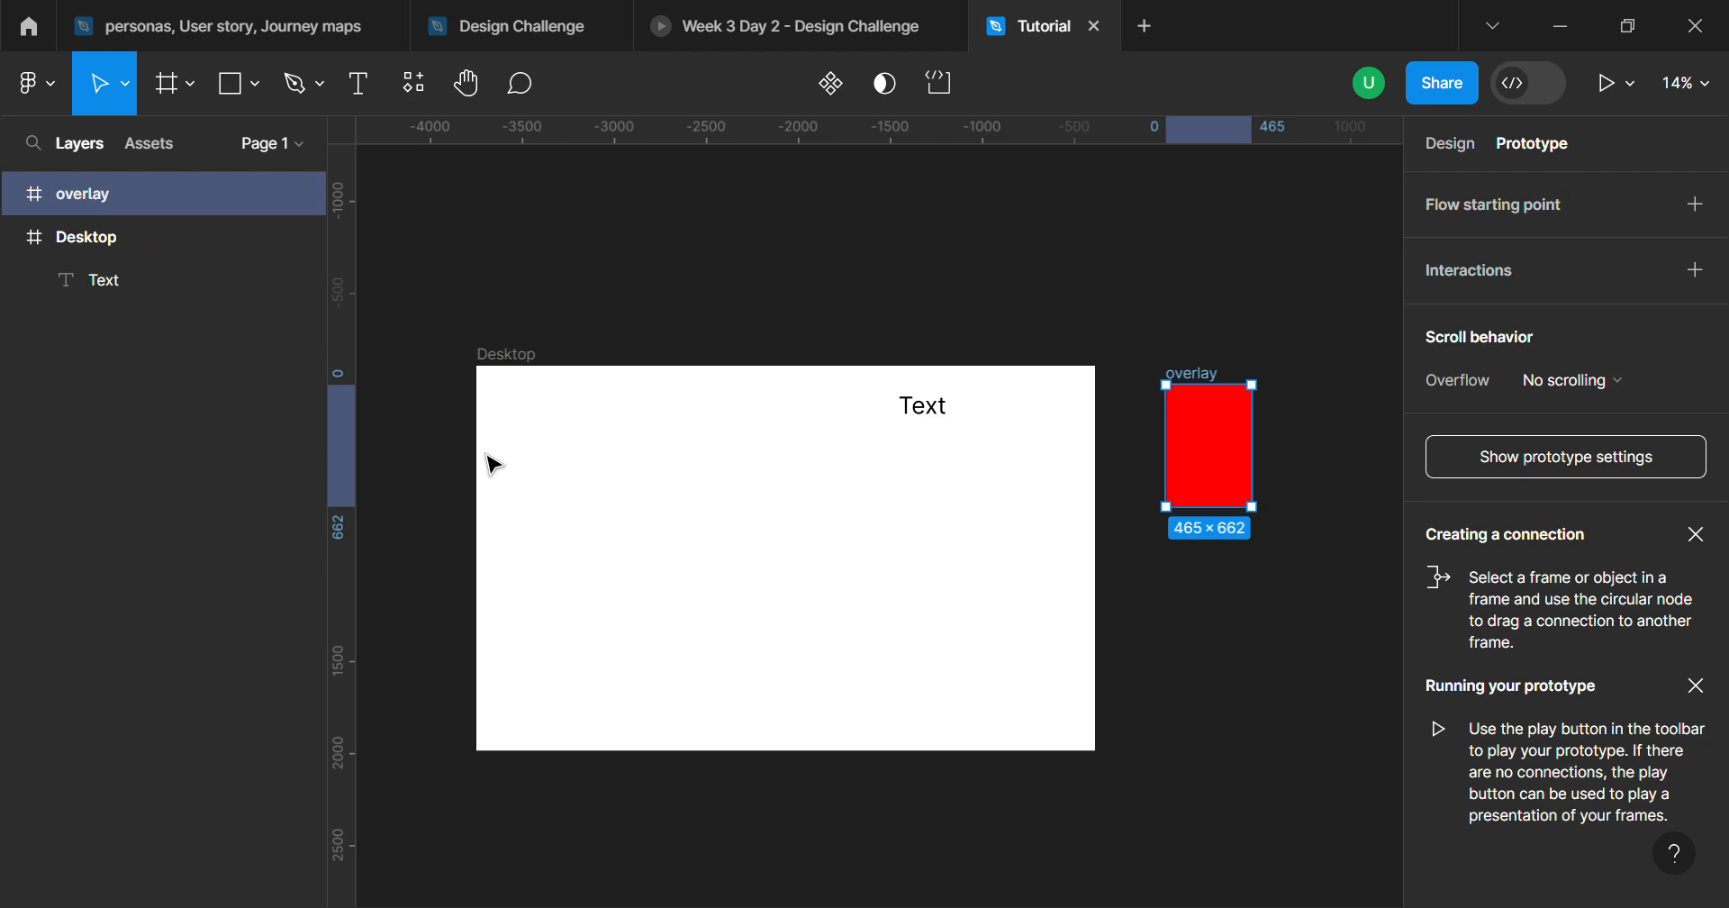
Step: Connect the text to the overlay frame with a prototype interaction, keeping On click as its trigger
{"action": "left_click", "coordinate": [930, 412]}
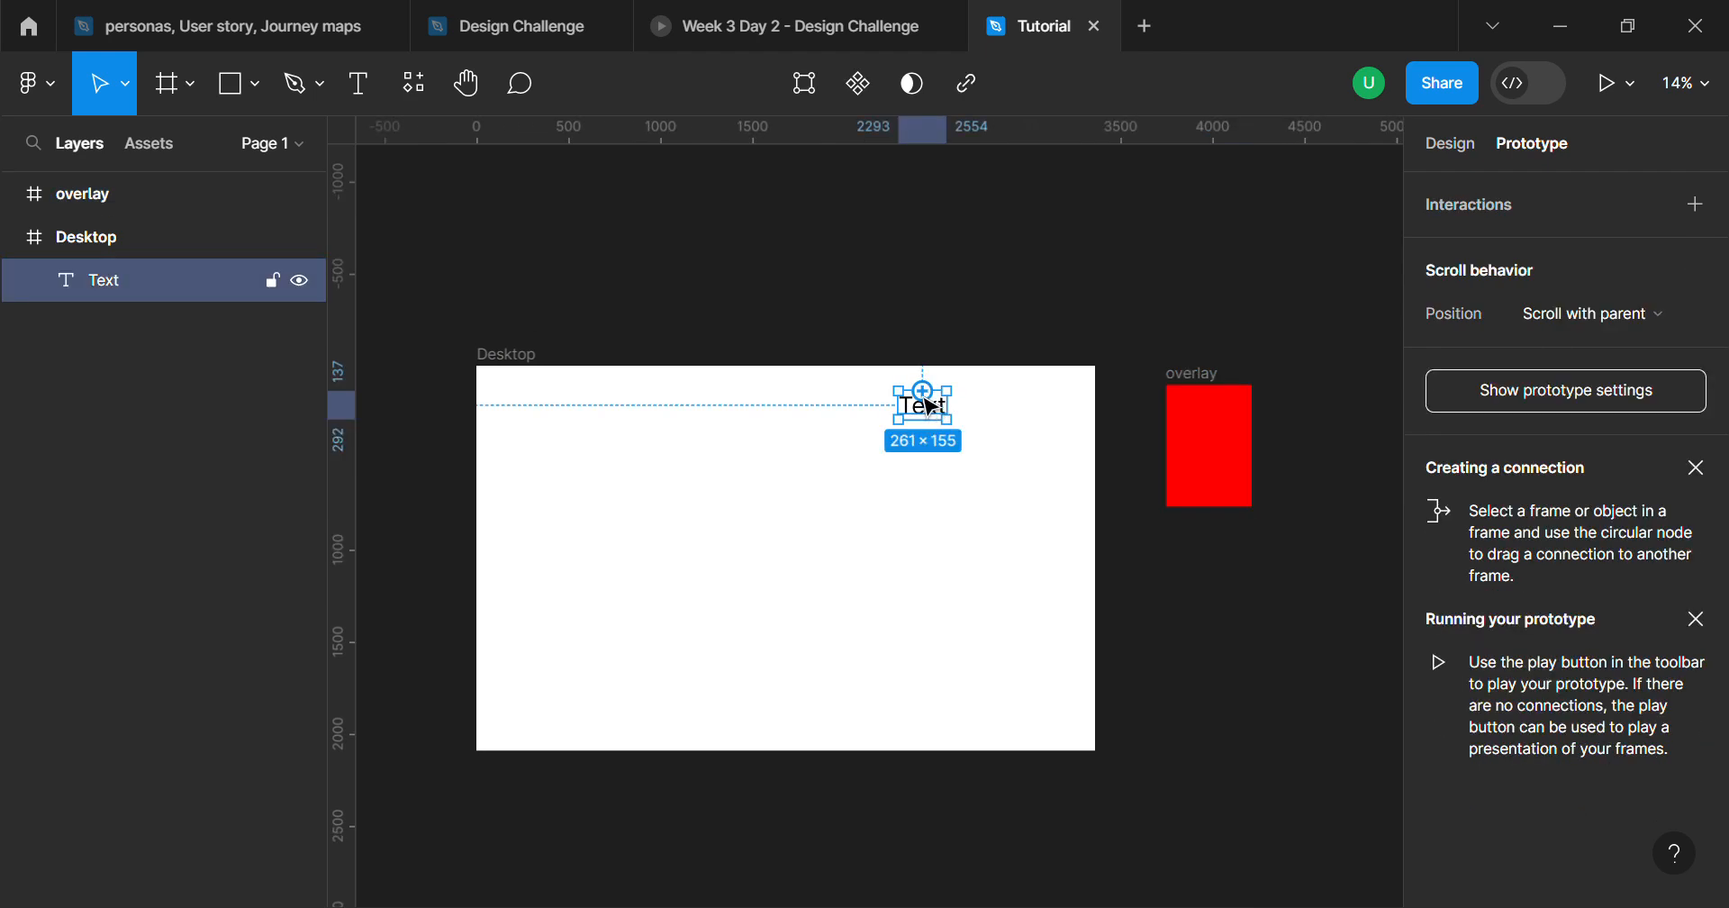
{"action": "left_click_drag", "start_coordinate": [946, 405], "coordinate": [1208, 445]}
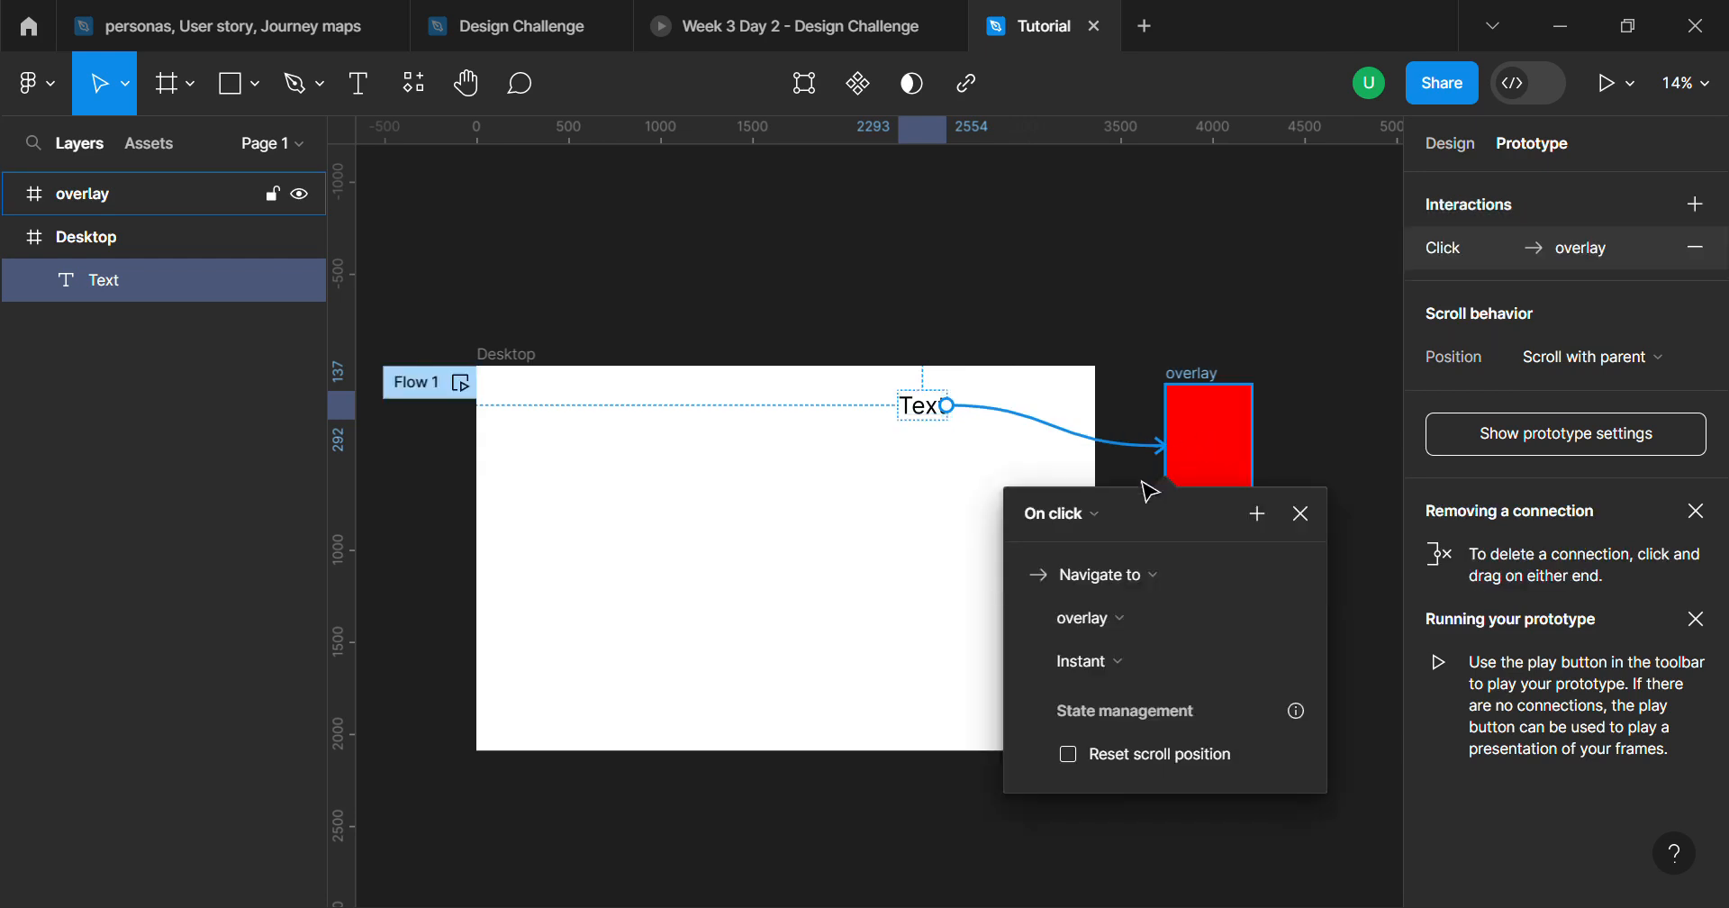
{"action": "left_click", "coordinate": [1090, 515]}
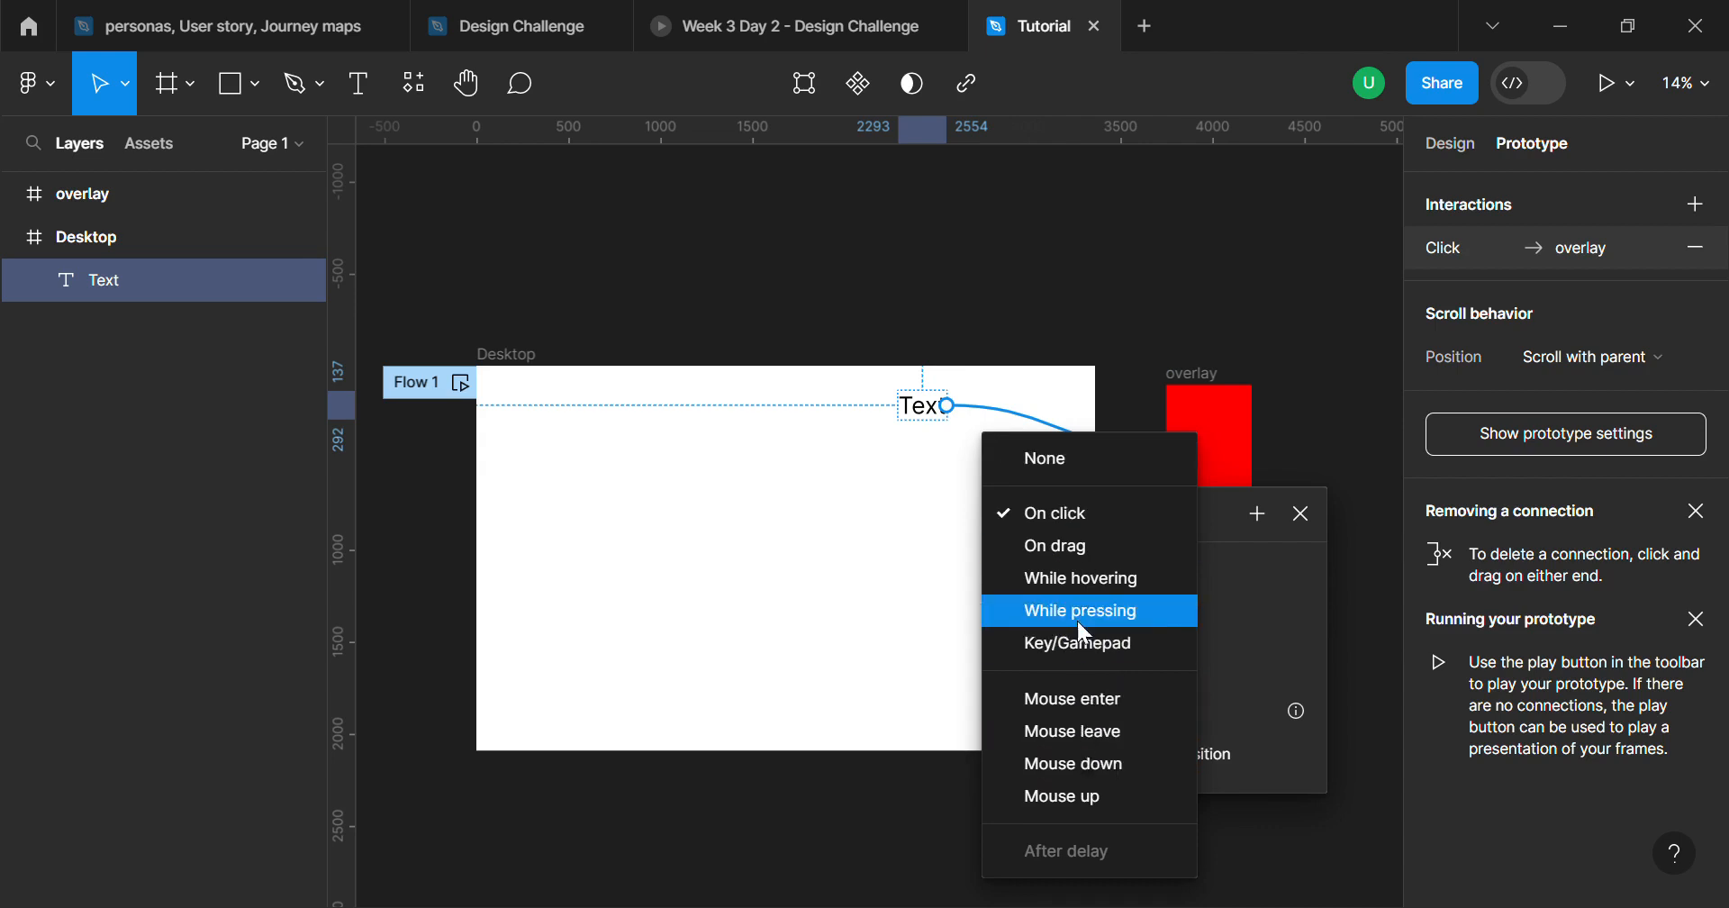
{"action": "left_click", "coordinate": [1077, 515]}
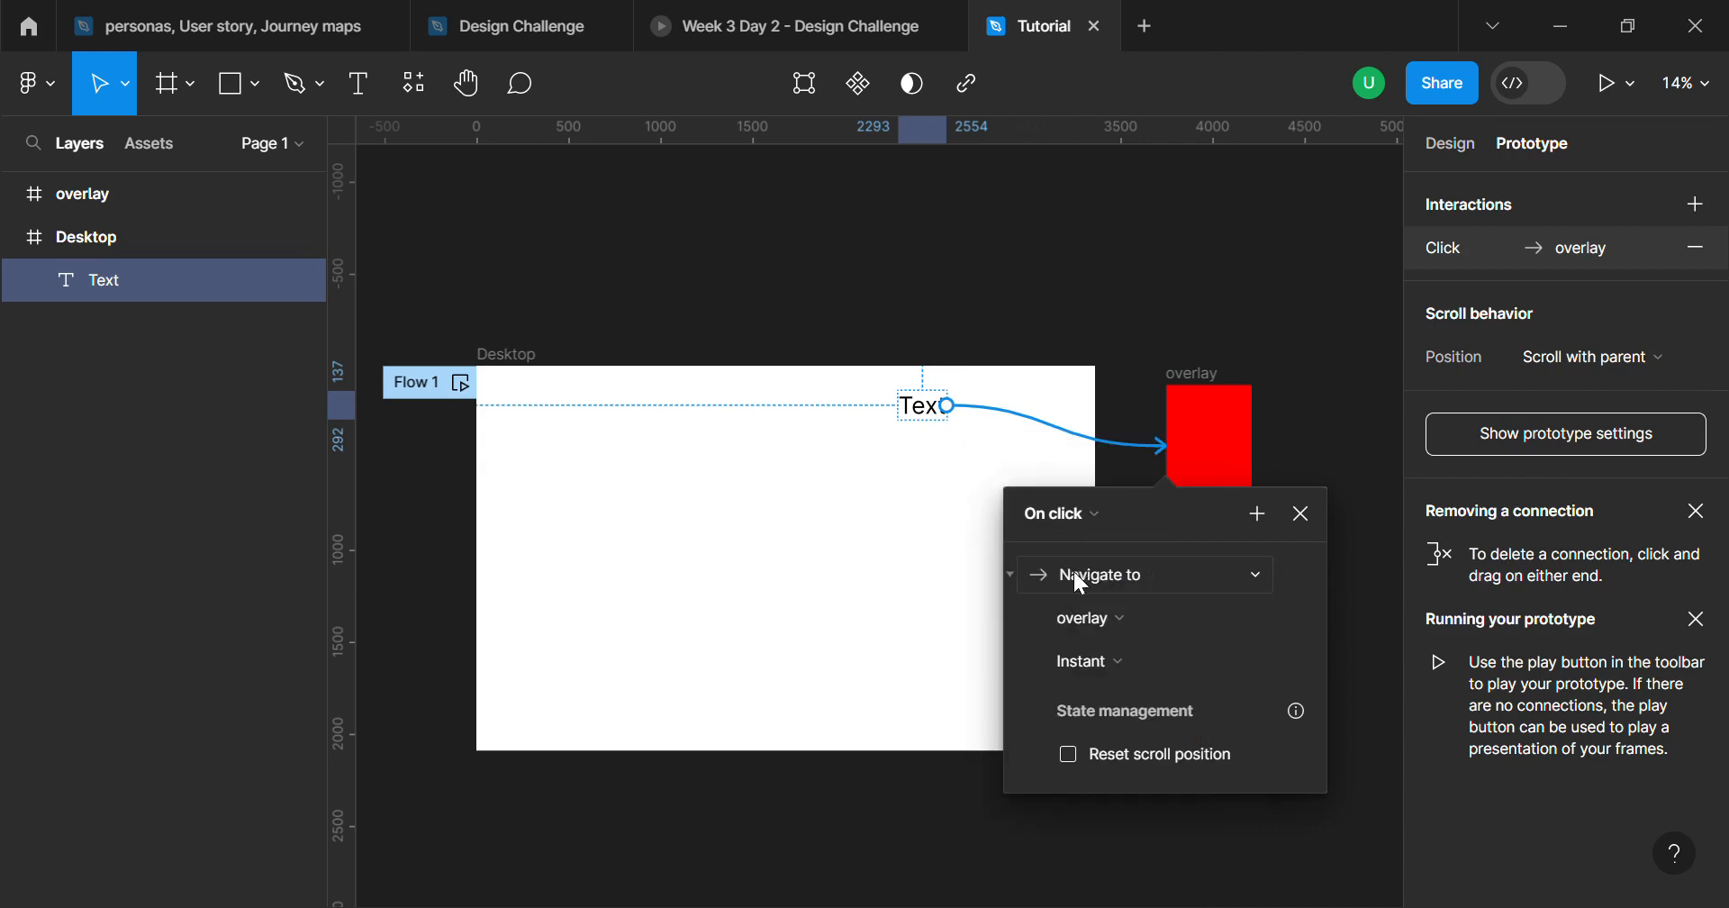
Step: Keep Navigate to as the action of the text's interaction and launch the prototype preview
{"action": "left_click", "coordinate": [1089, 594]}
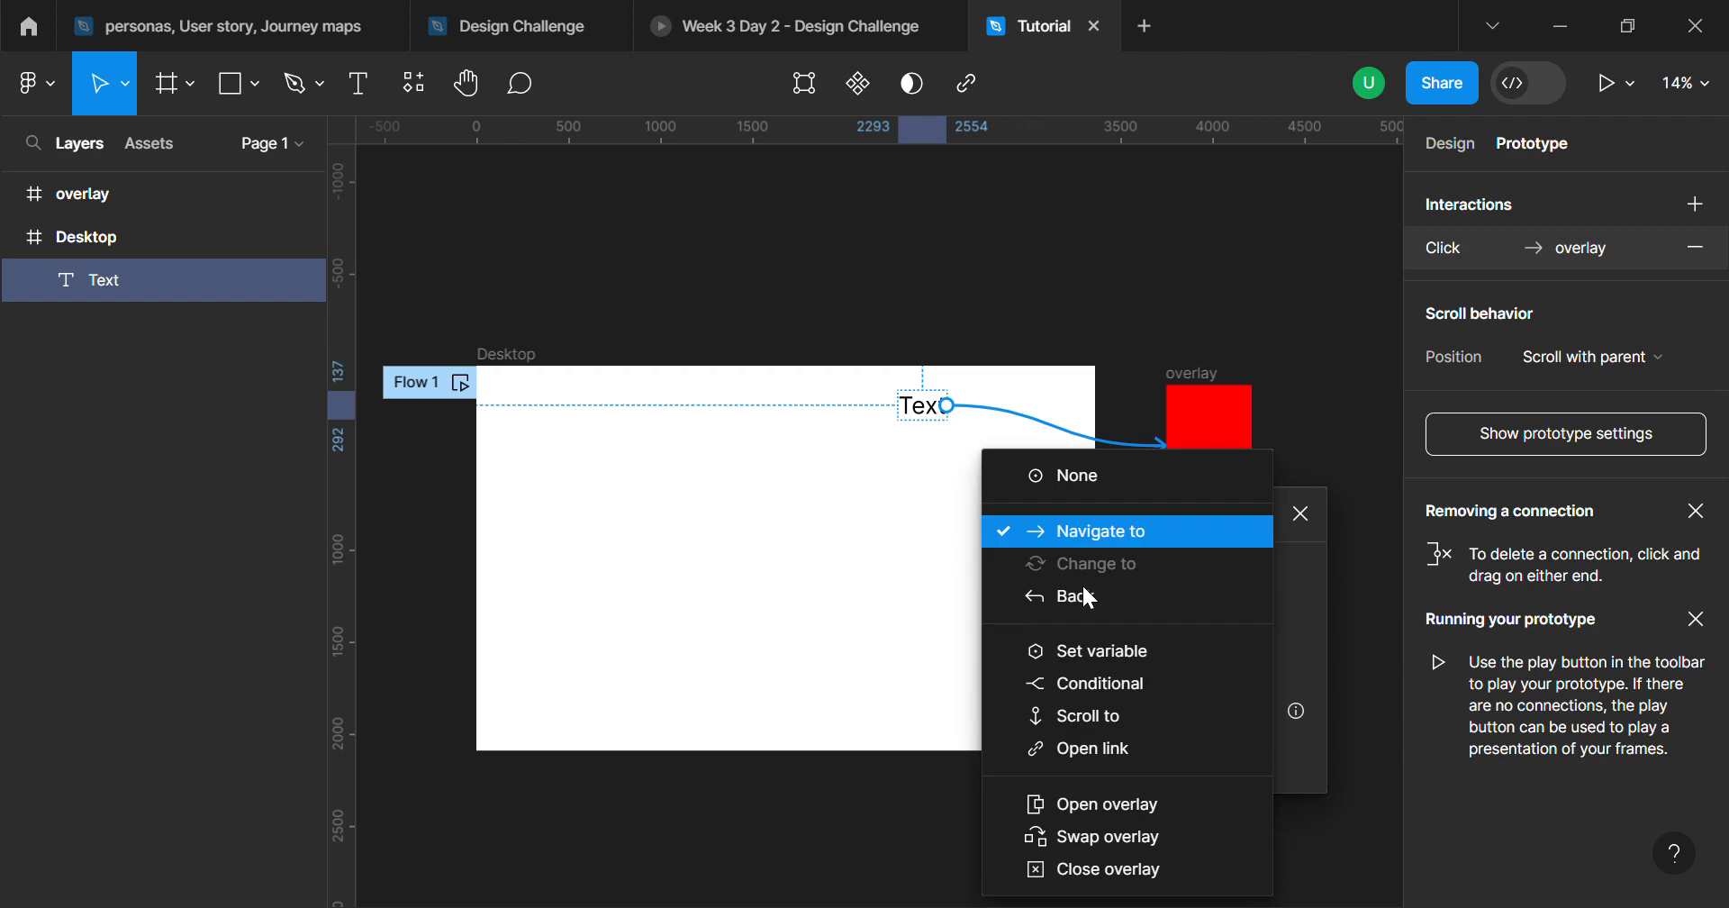
{"action": "left_click", "coordinate": [1097, 538]}
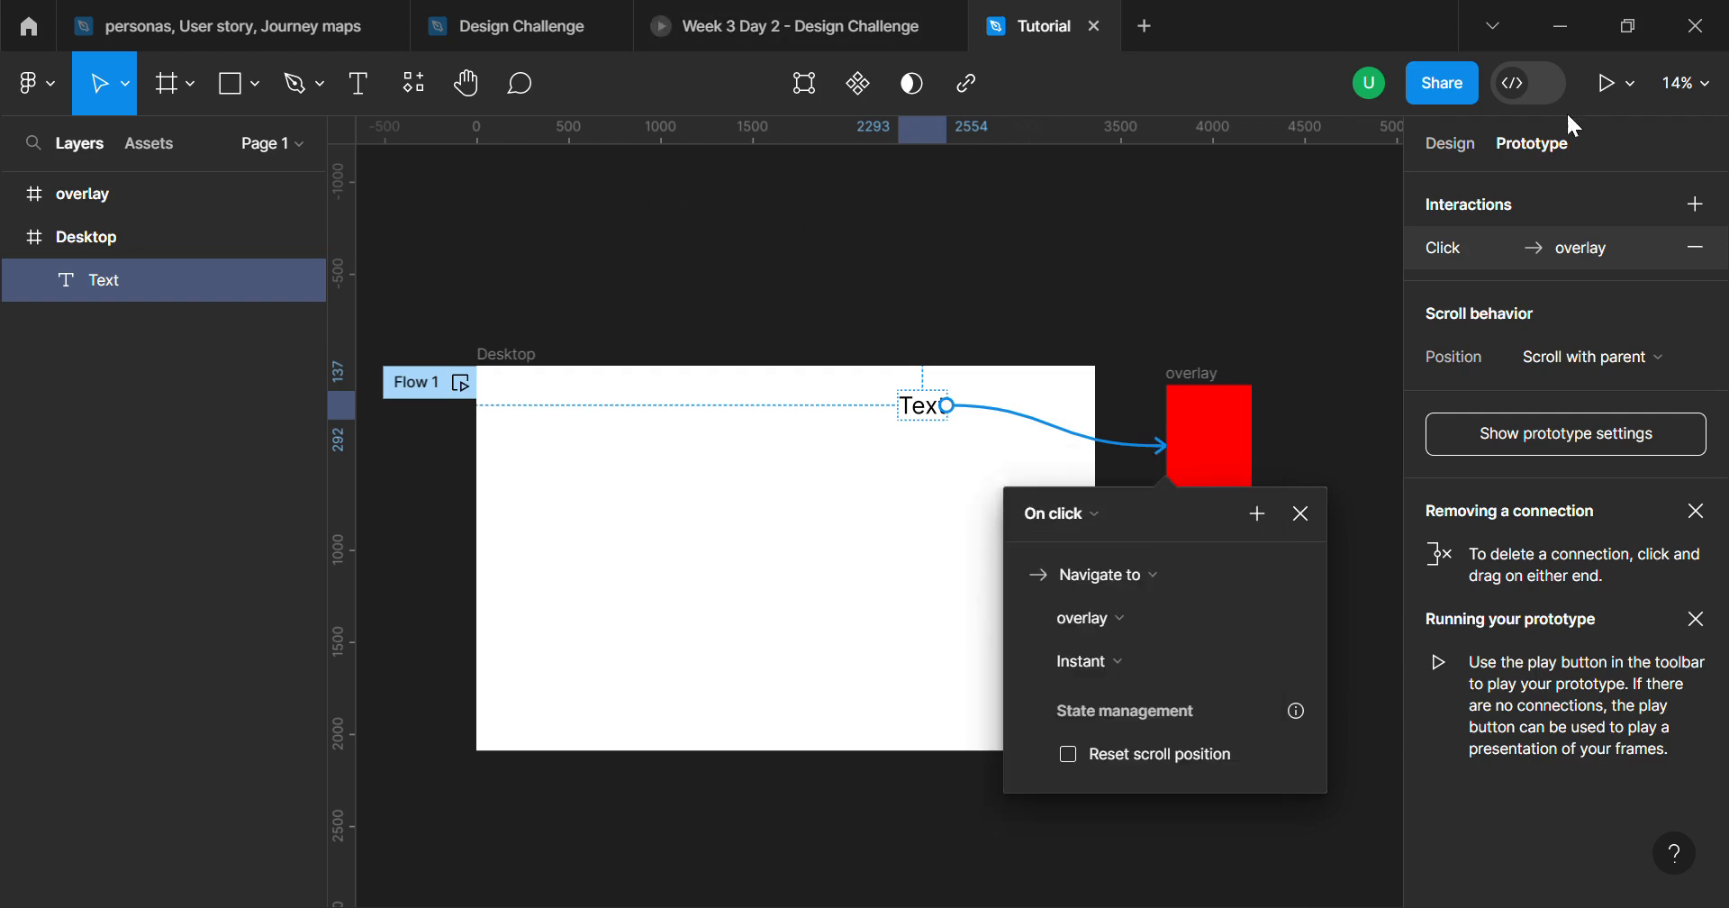
{"action": "left_click", "coordinate": [1606, 86]}
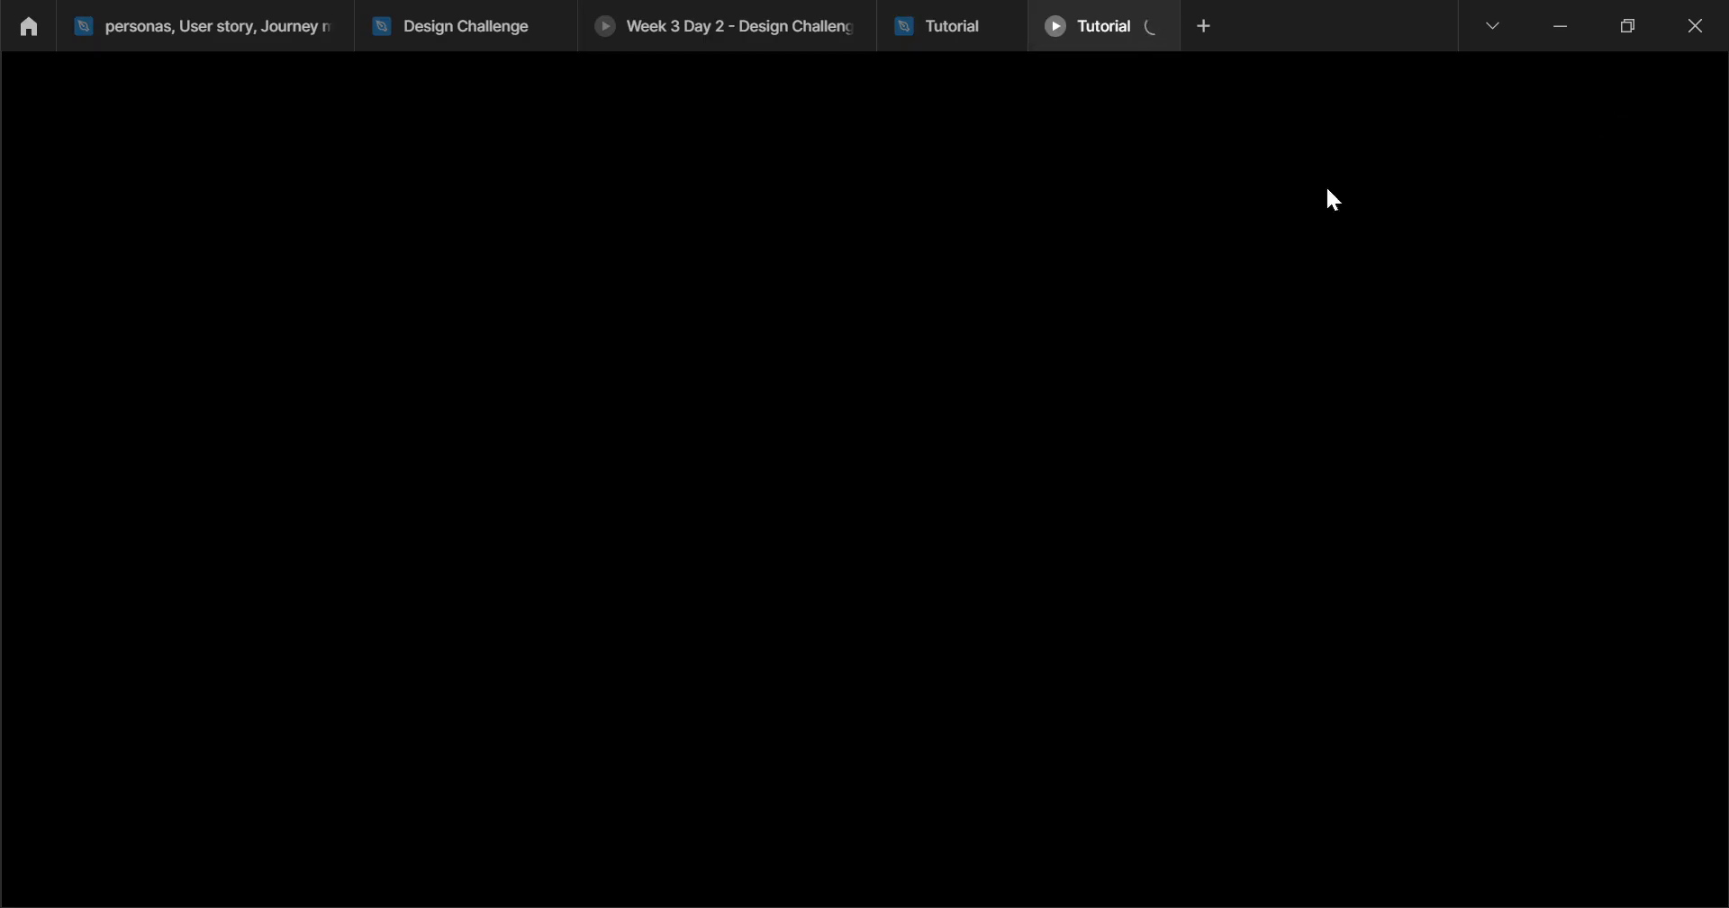
{"action": "left_click", "coordinate": [942, 25]}
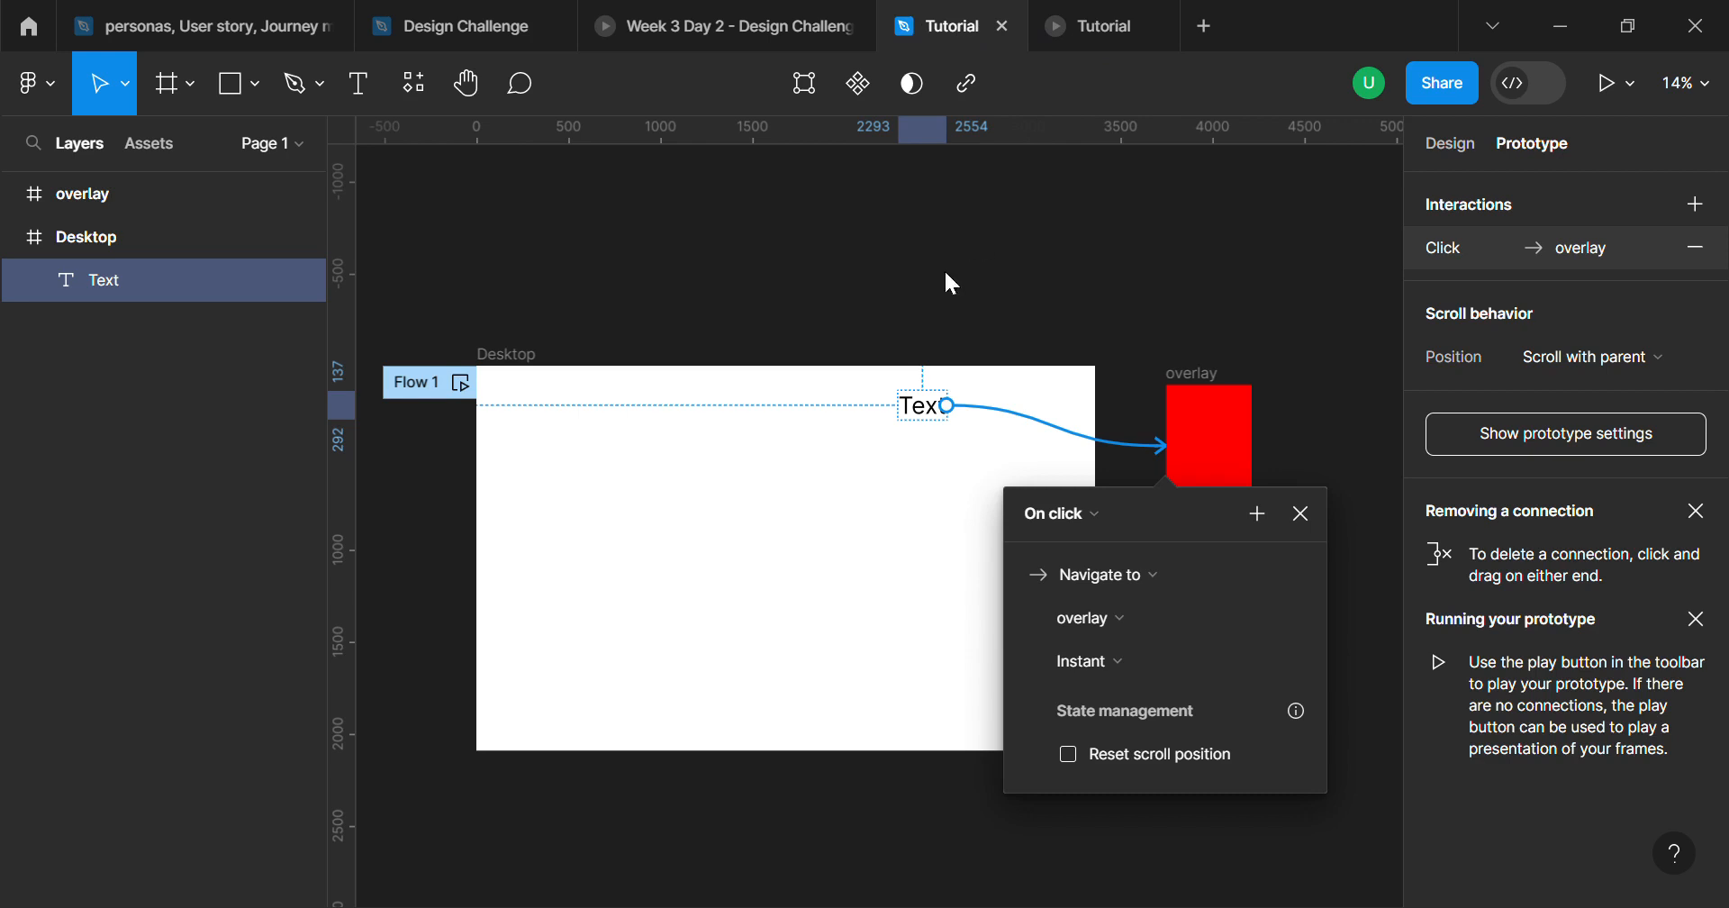
{"action": "left_click", "coordinate": [1213, 302]}
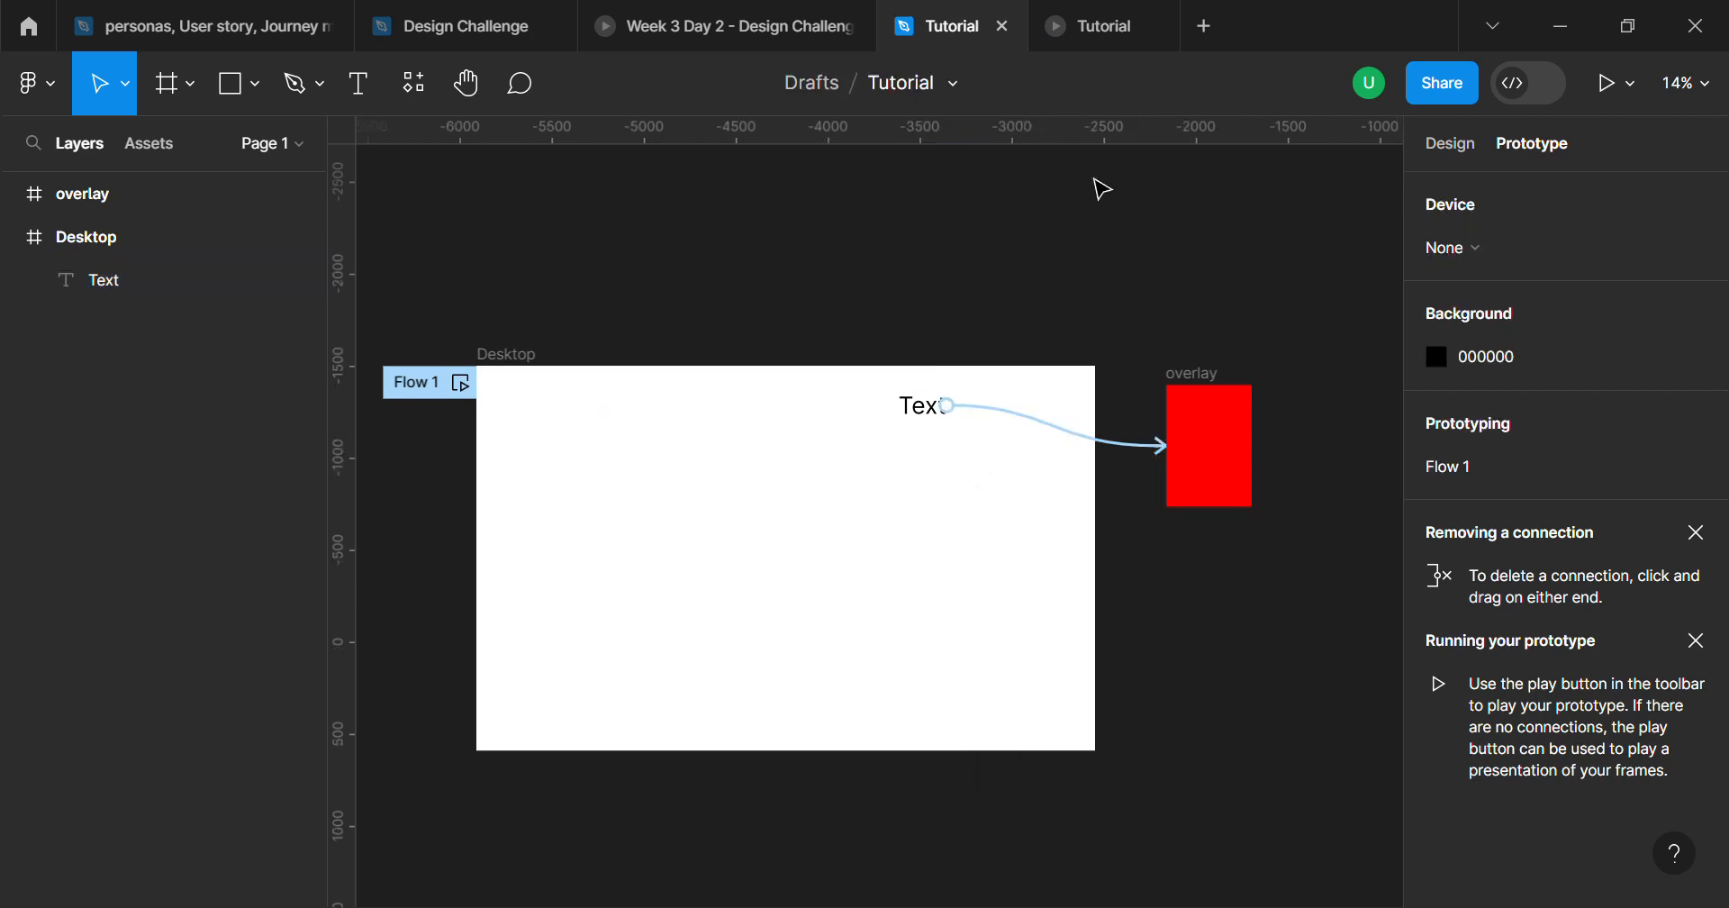
{"action": "left_click", "coordinate": [1074, 40]}
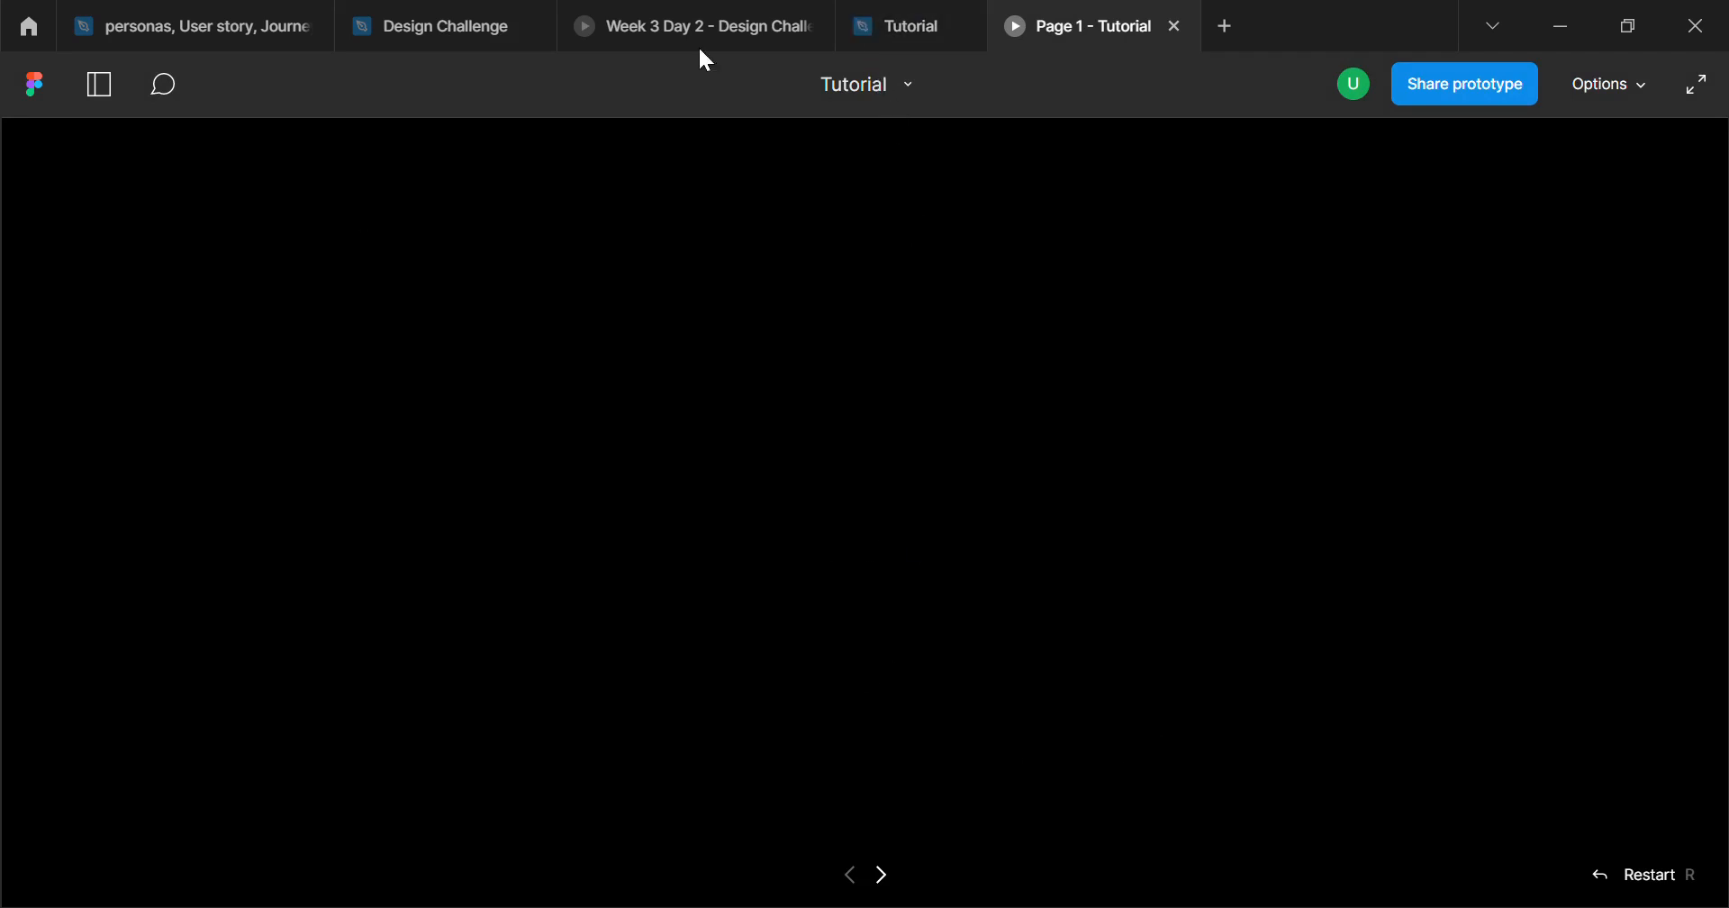
{"action": "left_click", "coordinate": [893, 20]}
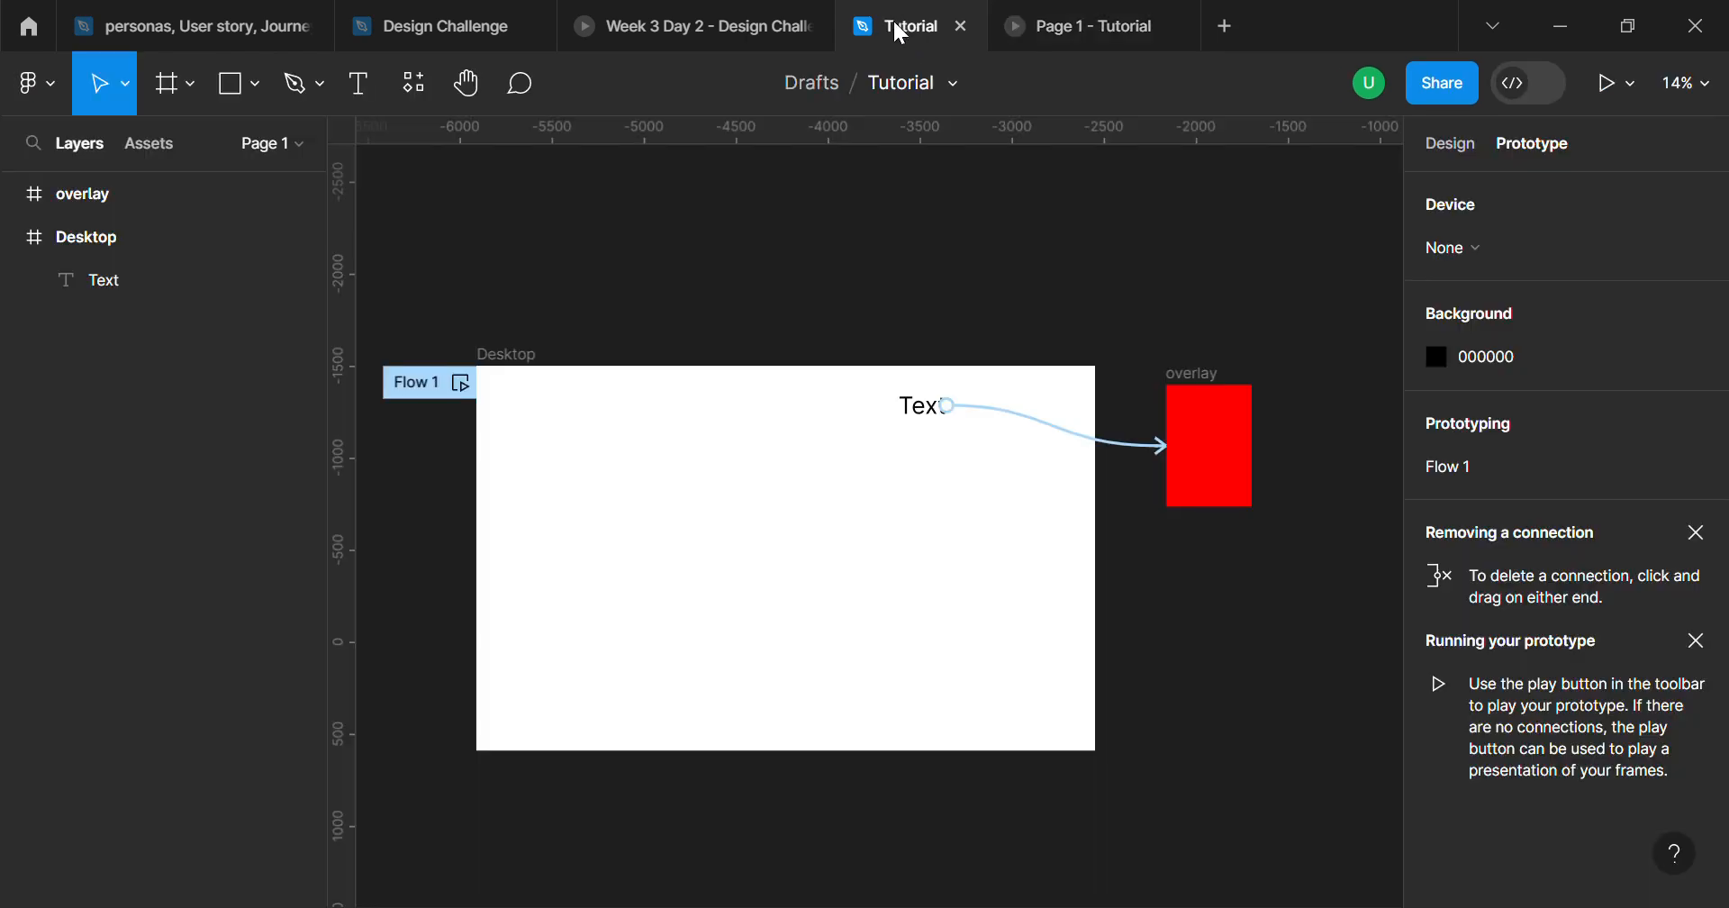
Step: Scale the running prototype preview with the Fit to screen option
{"action": "left_click", "coordinate": [1062, 27]}
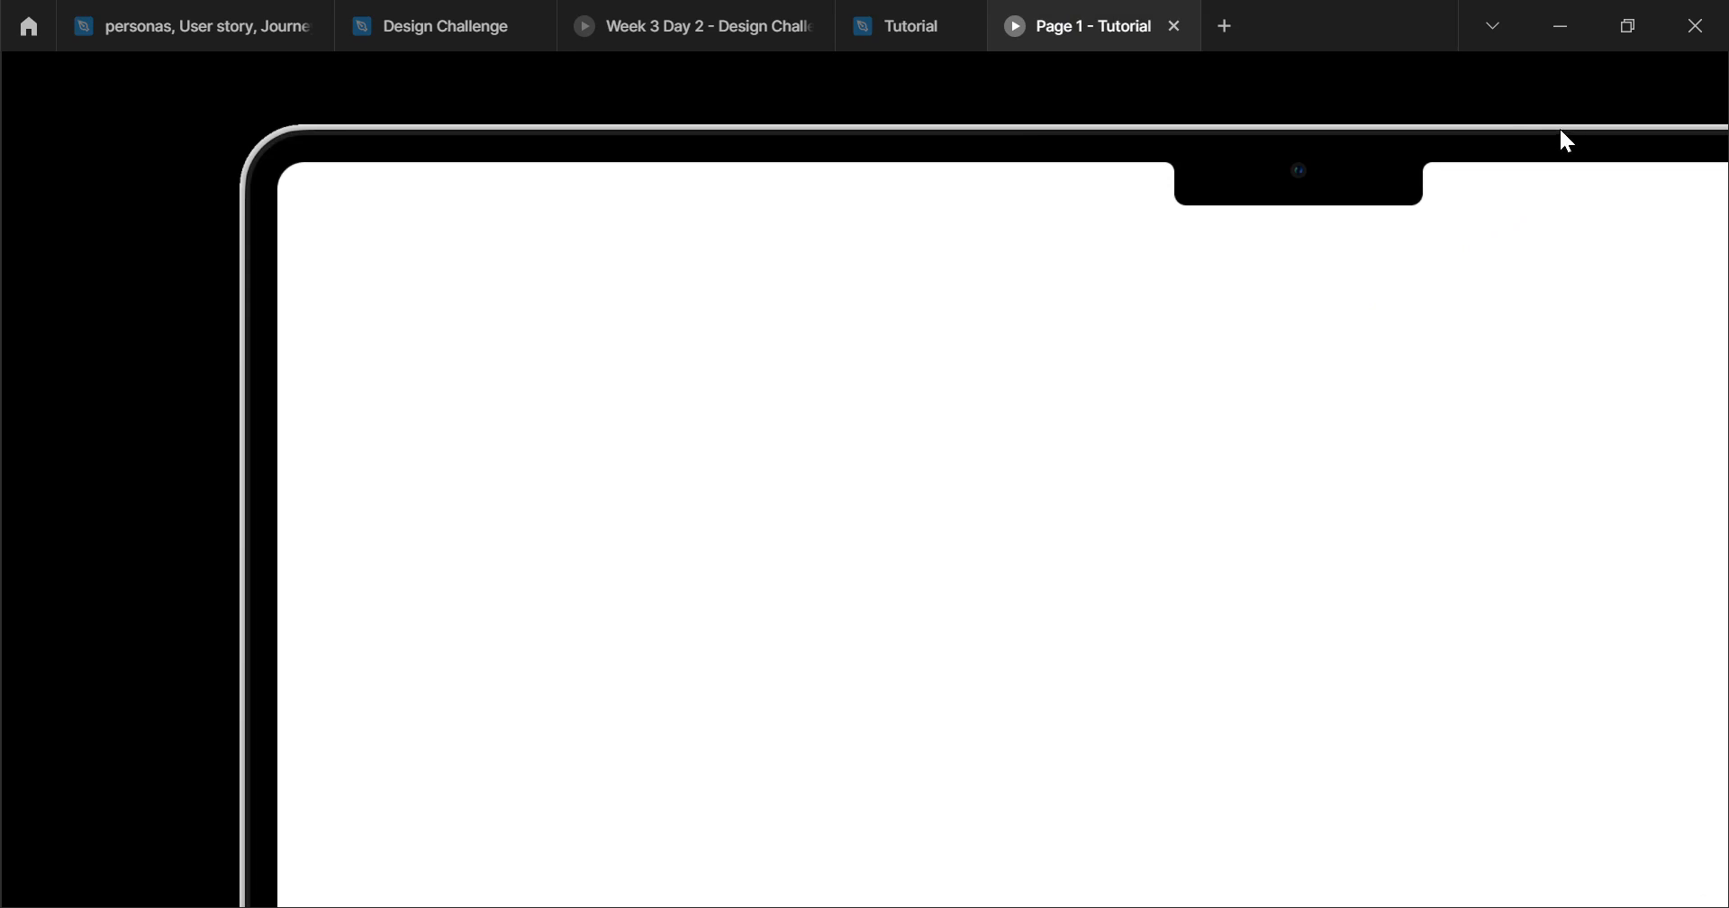
{"action": "left_click", "coordinate": [1502, 92]}
{"action": "left_click", "coordinate": [1611, 77]}
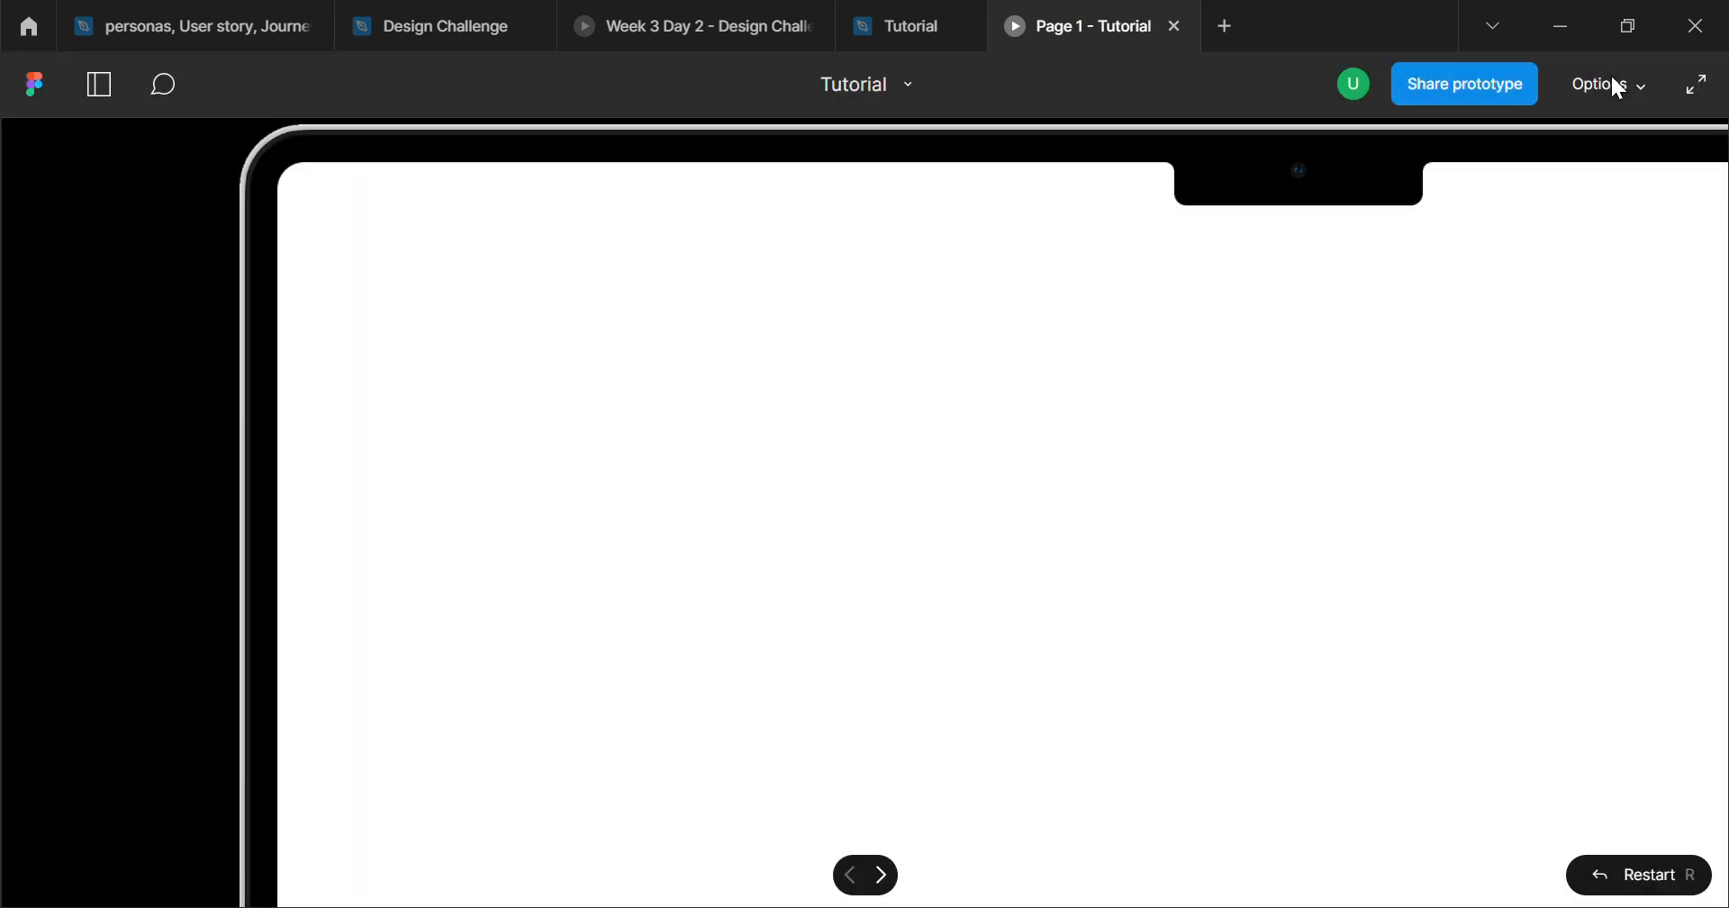
{"action": "left_click", "coordinate": [1616, 79]}
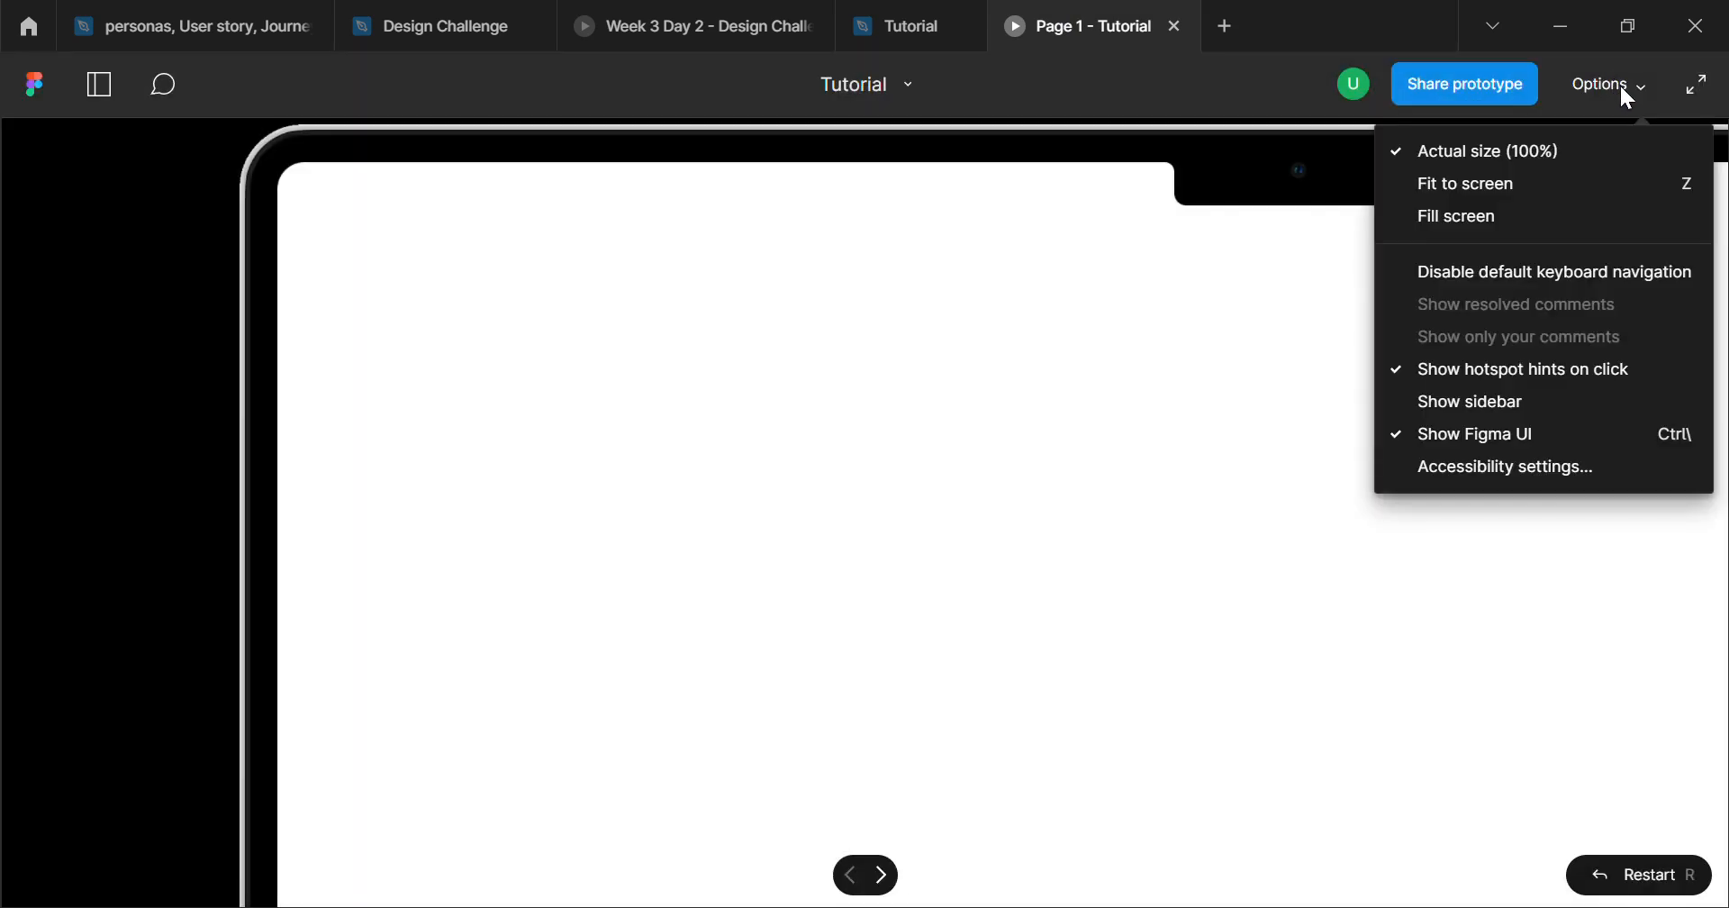
{"action": "left_click", "coordinate": [1468, 180]}
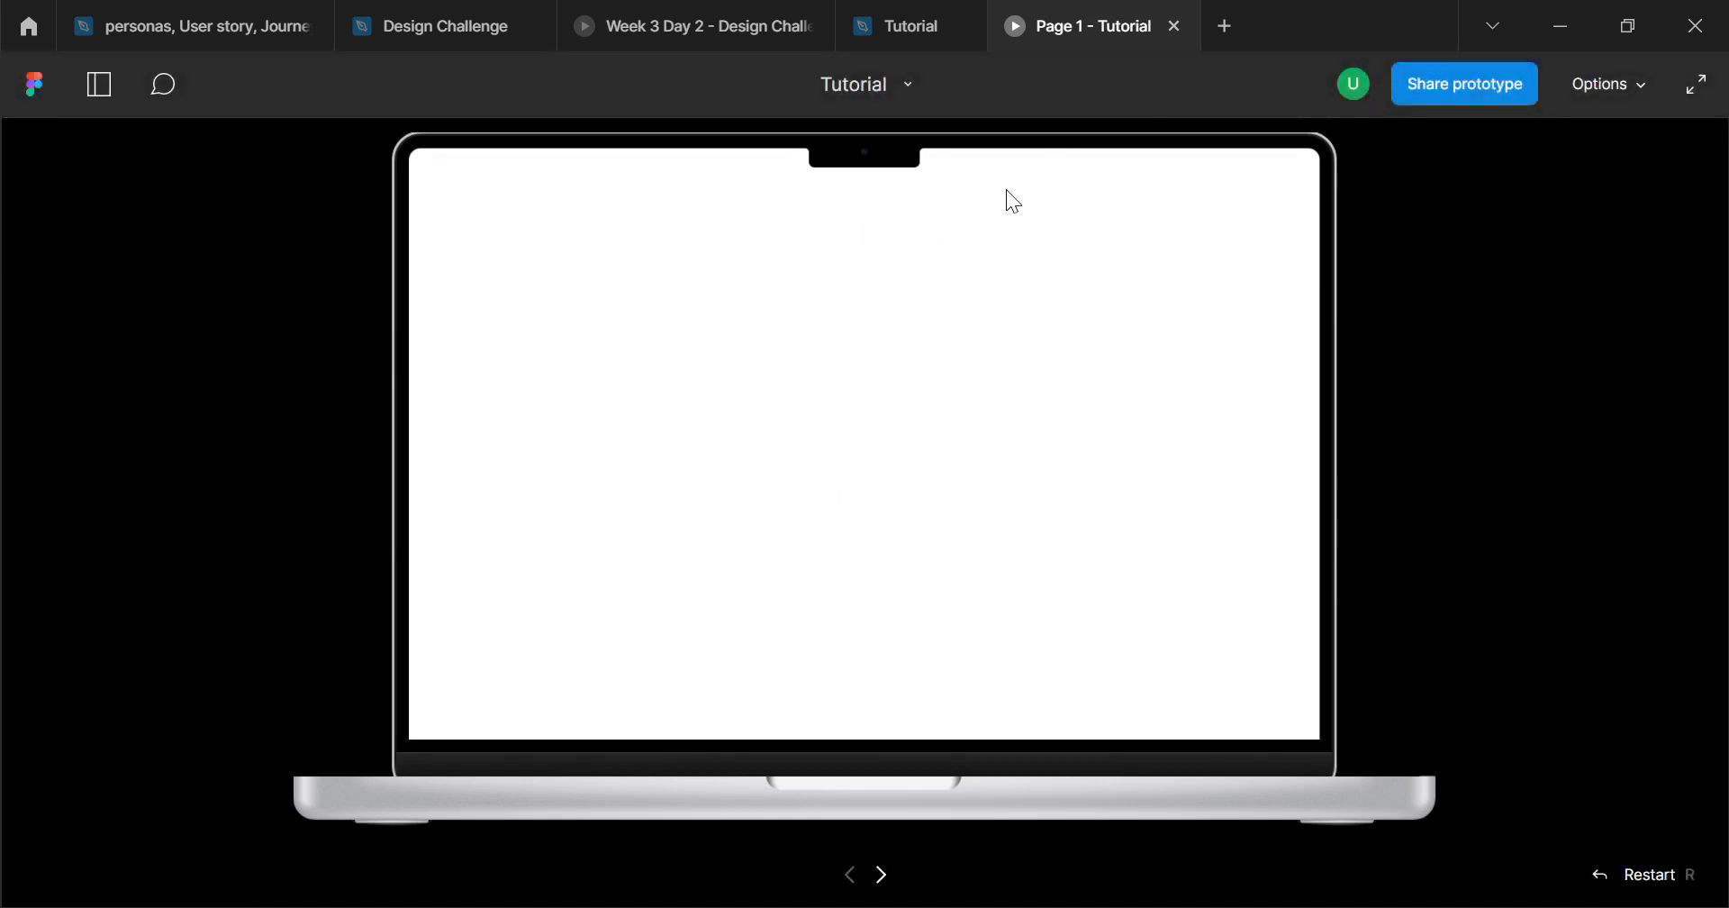
Step: Move the text towards the middle of the Desktop frame, to about X 972, Y 890
{"action": "left_click", "coordinate": [860, 30]}
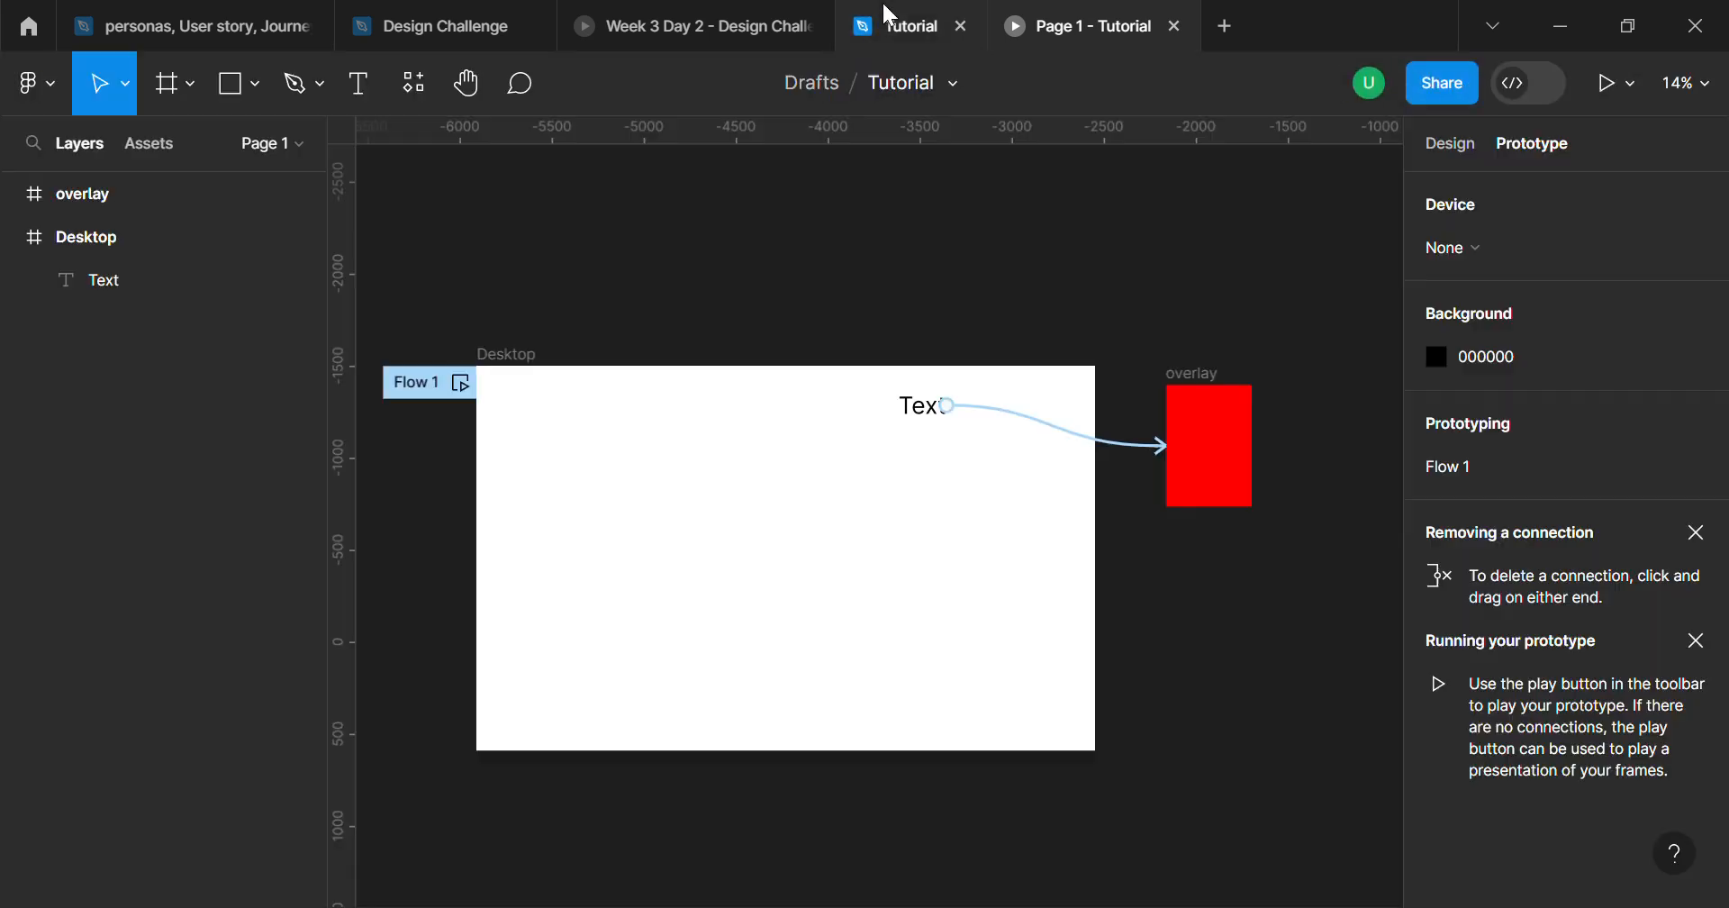
{"action": "left_click_drag", "start_coordinate": [917, 412], "coordinate": [759, 526]}
{"action": "left_click", "coordinate": [1450, 144]}
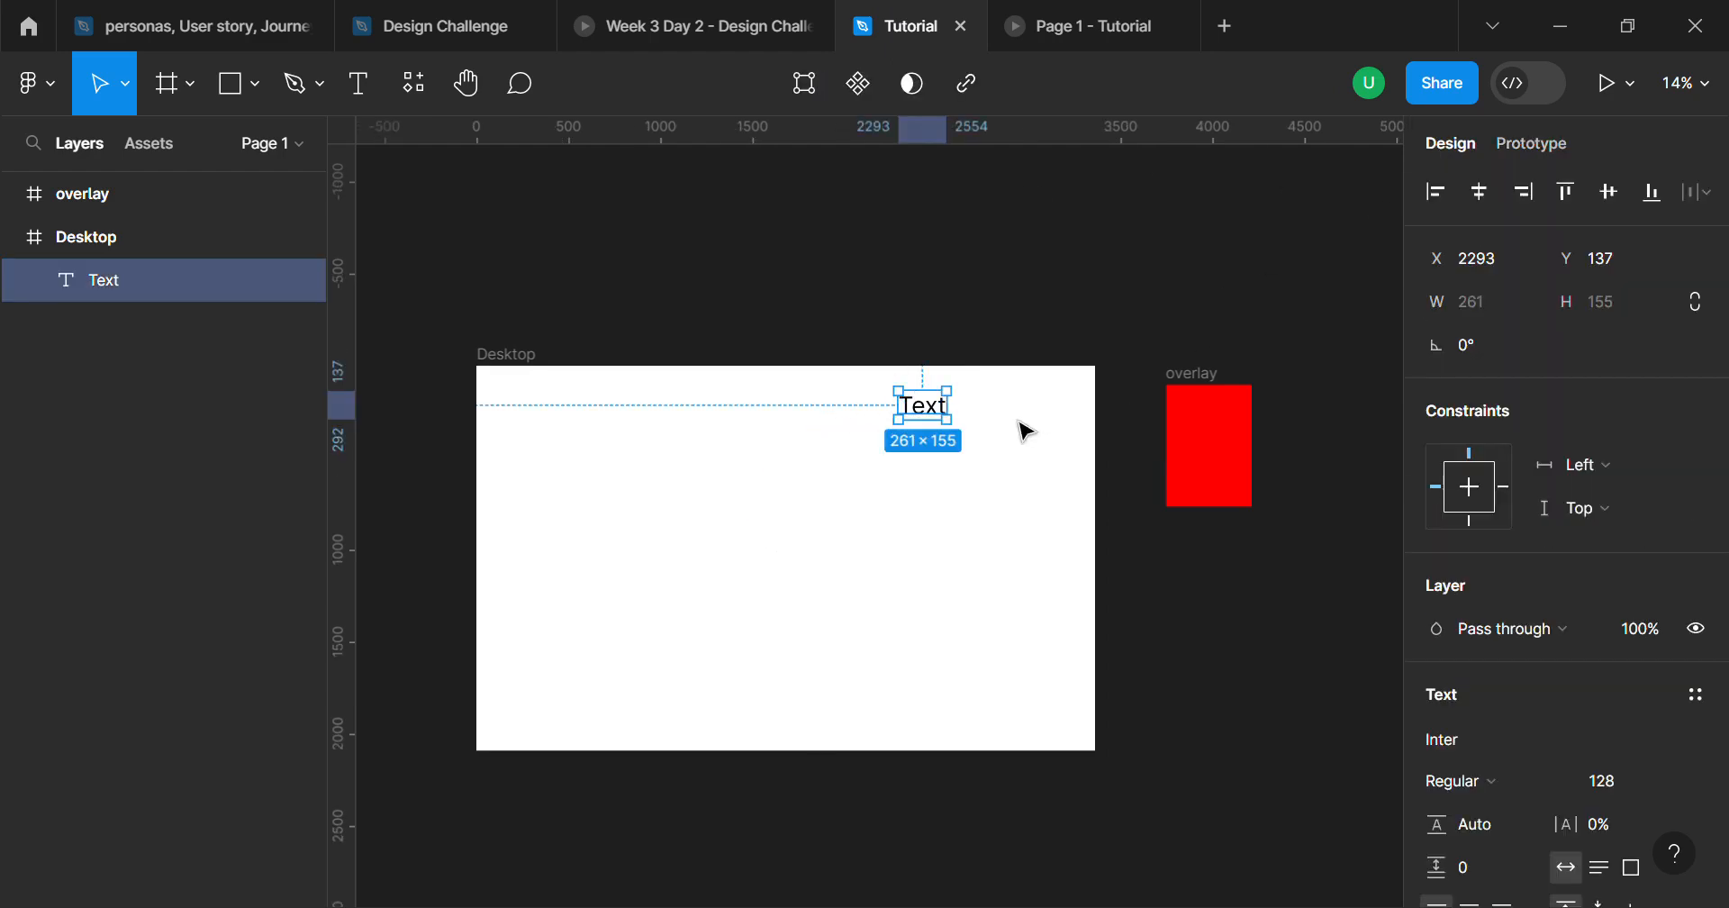
{"action": "left_click_drag", "start_coordinate": [932, 412], "coordinate": [675, 525]}
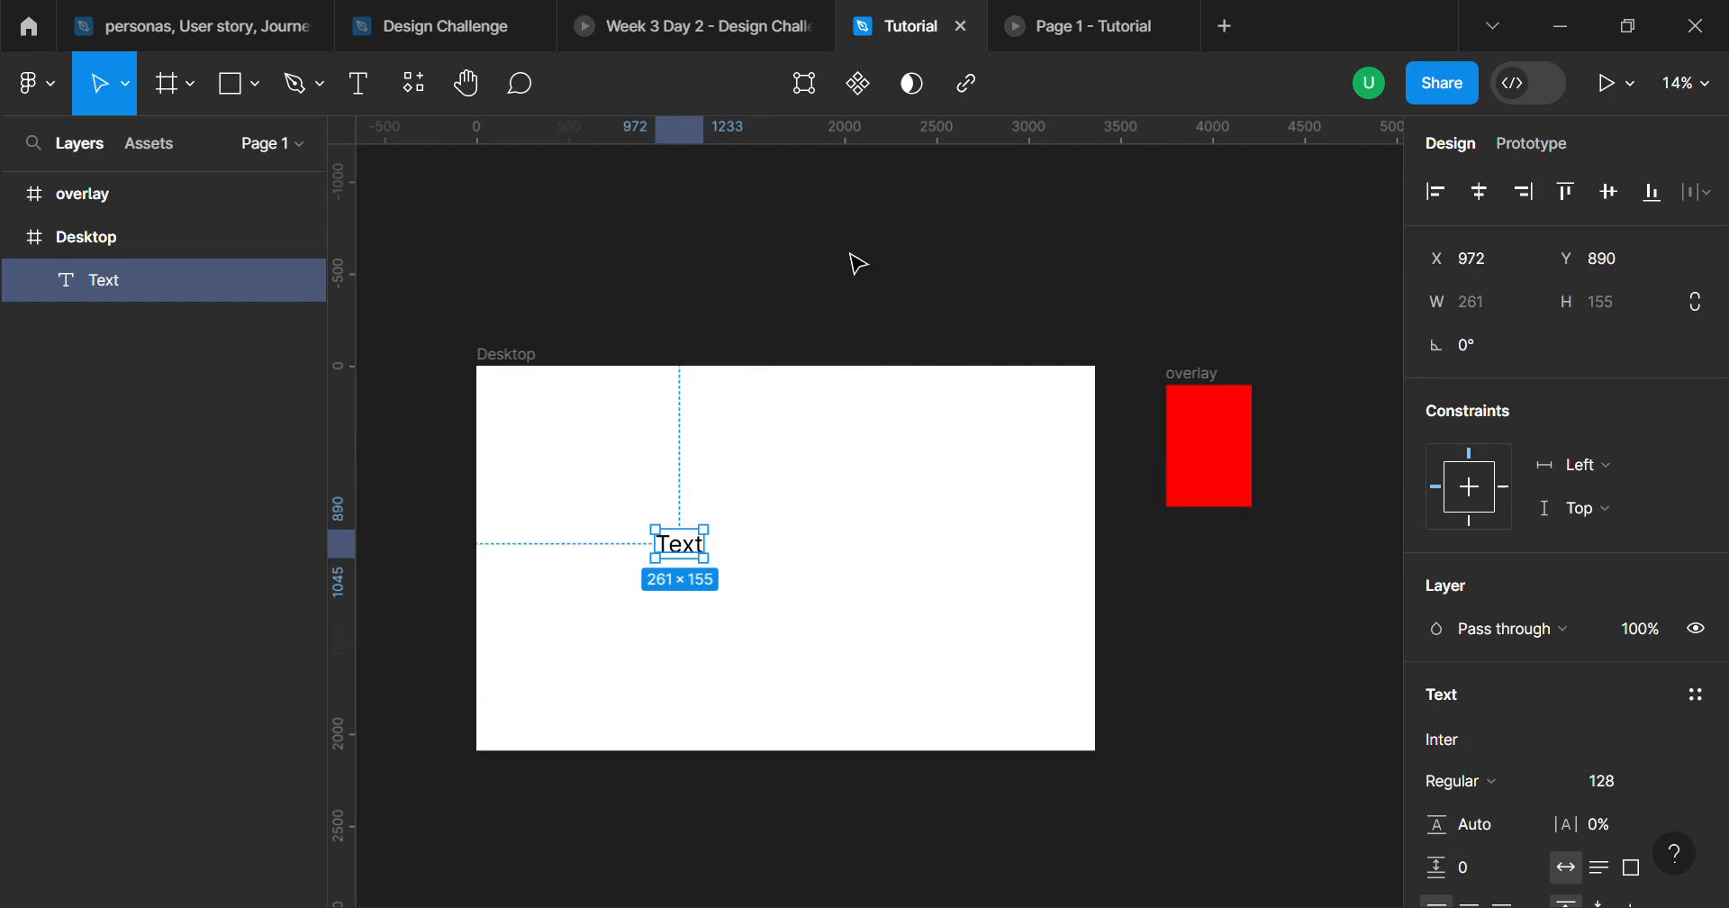
Step: Test the text's Navigate to interaction in the prototype preview and return to the design file
{"action": "left_click", "coordinate": [1069, 22]}
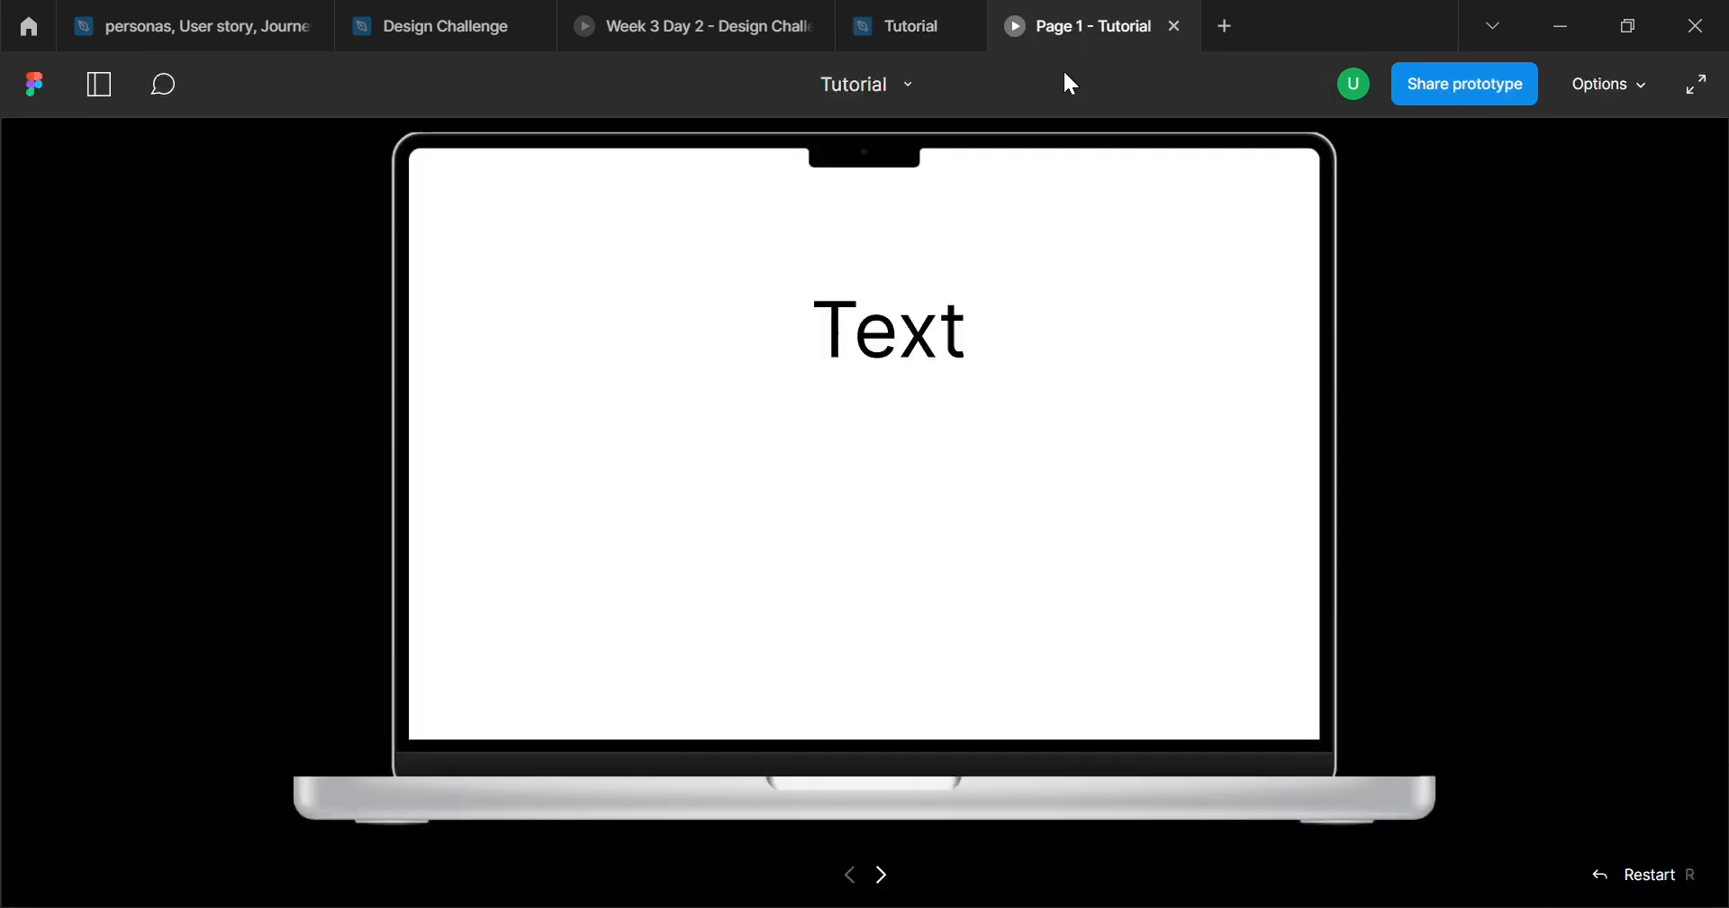
{"action": "left_click", "coordinate": [899, 343]}
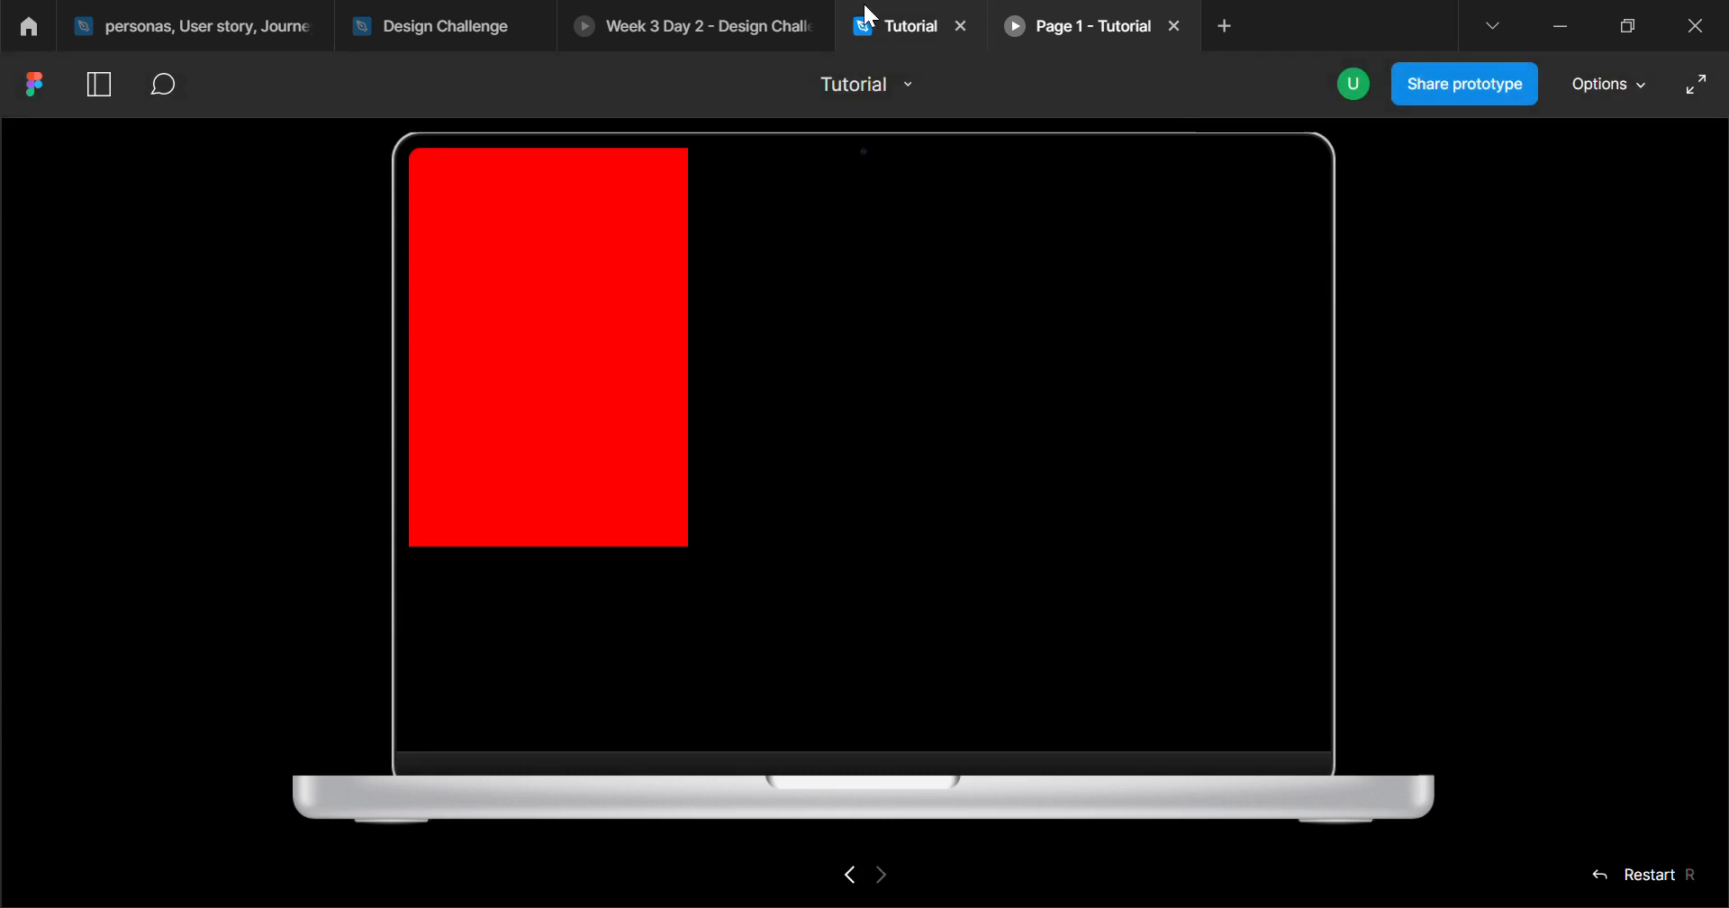
{"action": "left_click", "coordinate": [905, 34]}
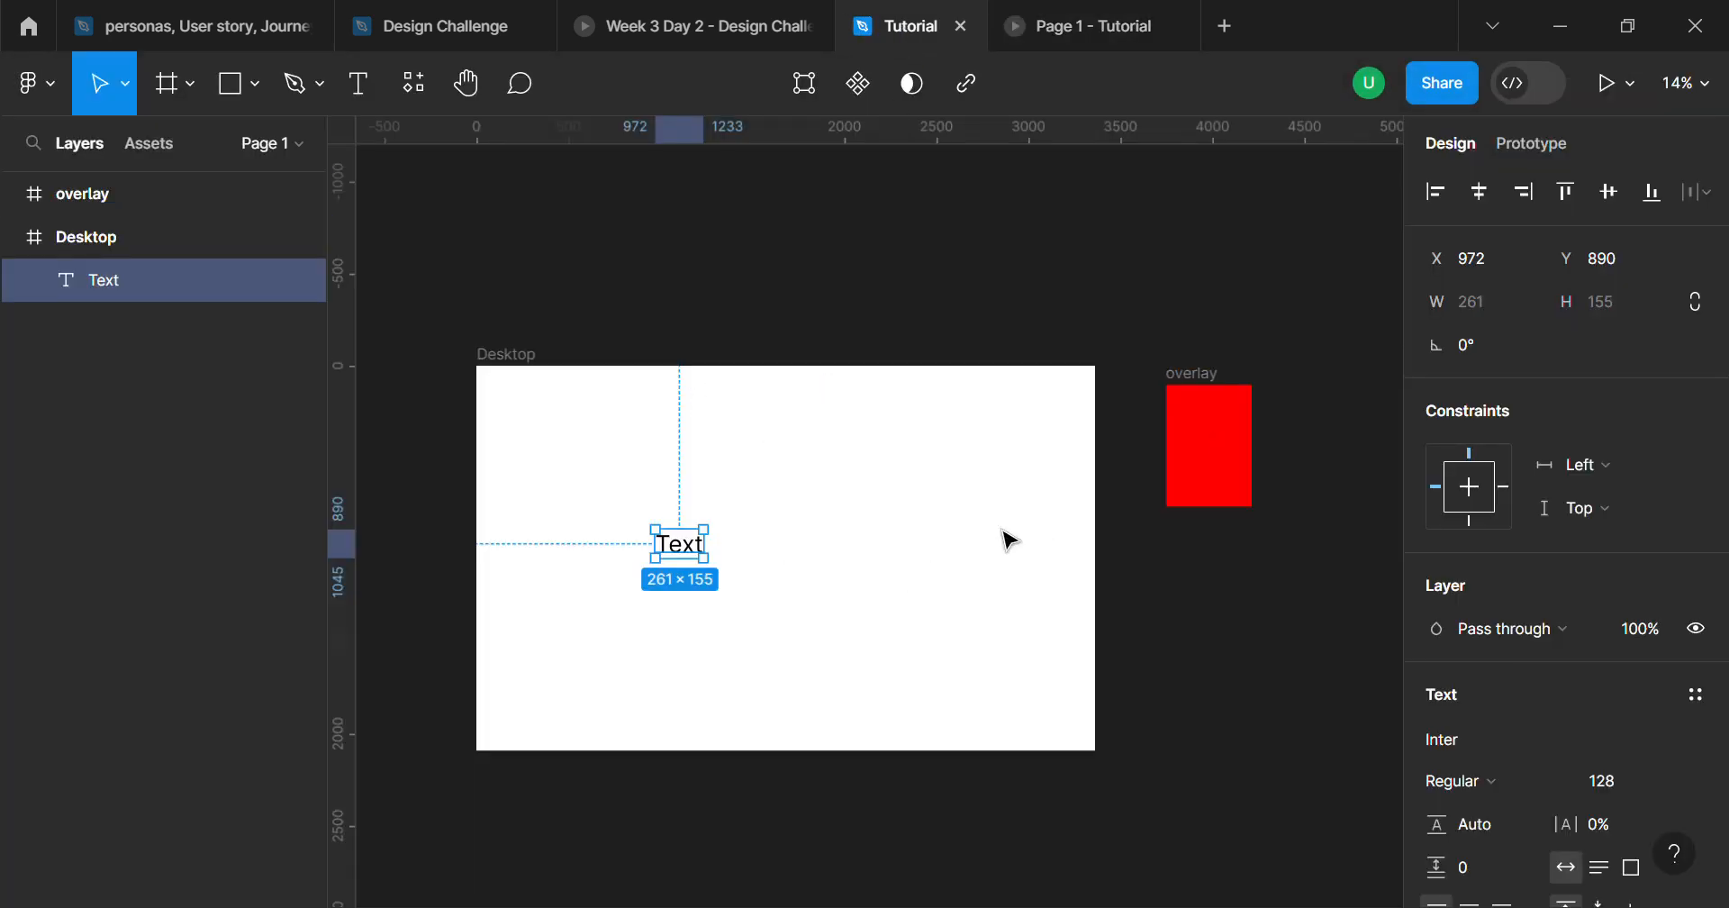
Step: Move the text up to about Y 640 inside the Desktop frame and shift the frame slightly upward
{"action": "left_click", "coordinate": [678, 426]}
{"action": "left_click", "coordinate": [505, 354]}
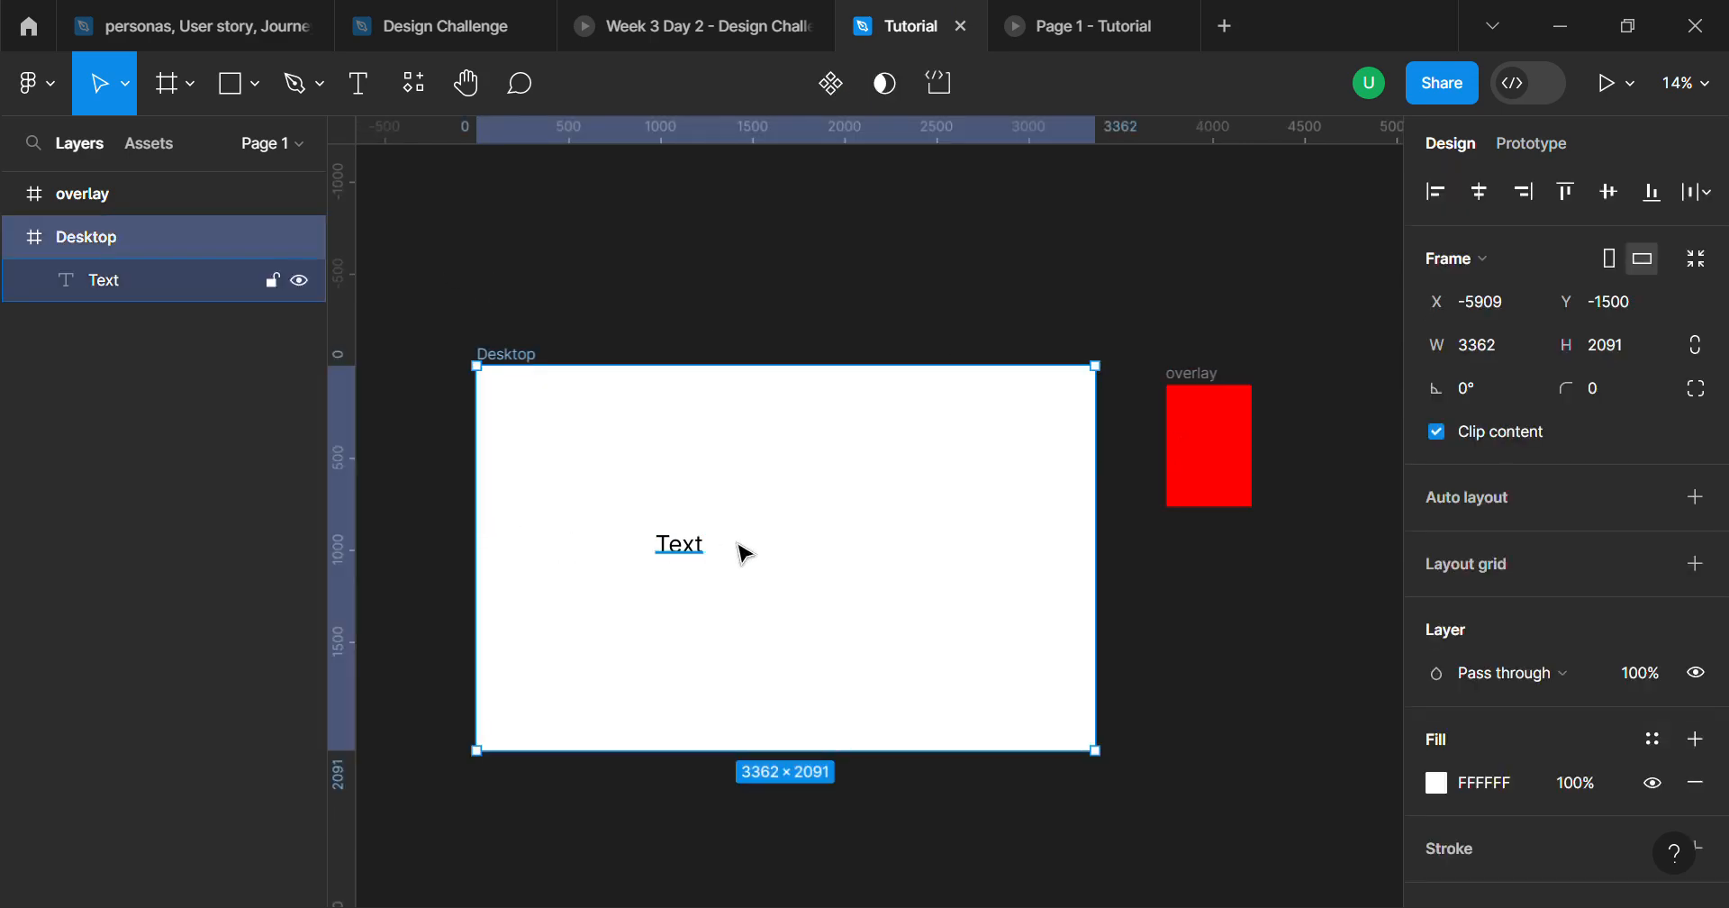
{"action": "left_click_drag", "start_coordinate": [685, 558], "coordinate": [679, 468]}
{"action": "left_click", "coordinate": [681, 507]}
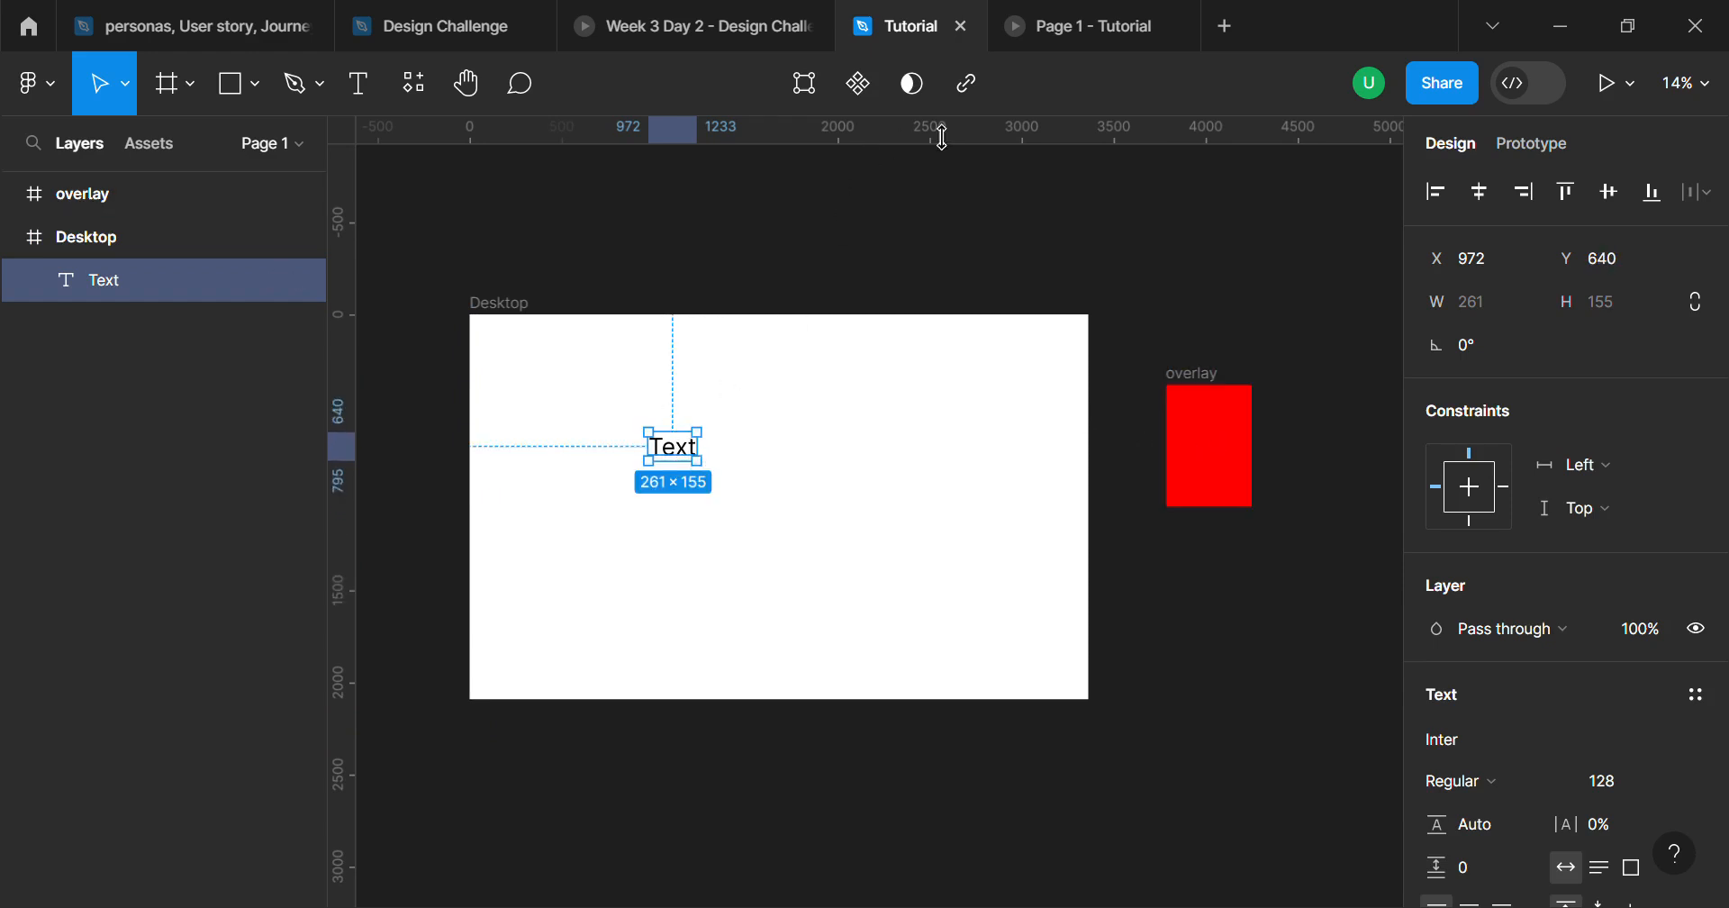
Step: Change the action of the text's on-click interaction to Open overlay
{"action": "left_click", "coordinate": [1536, 142]}
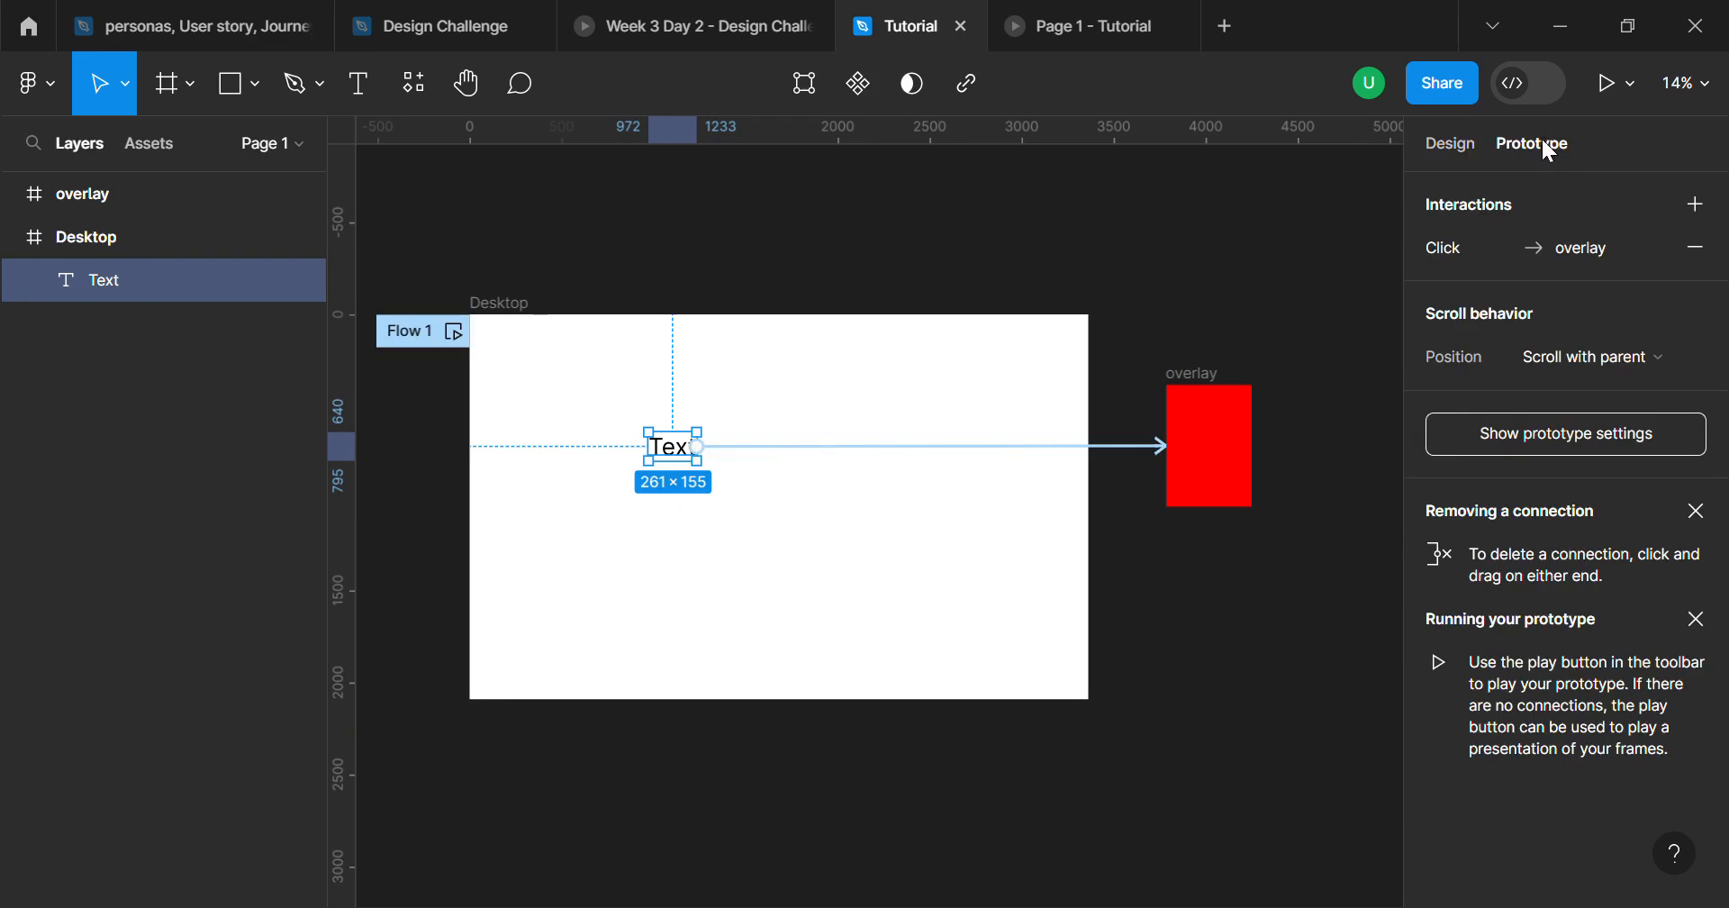
{"action": "left_click", "coordinate": [903, 446]}
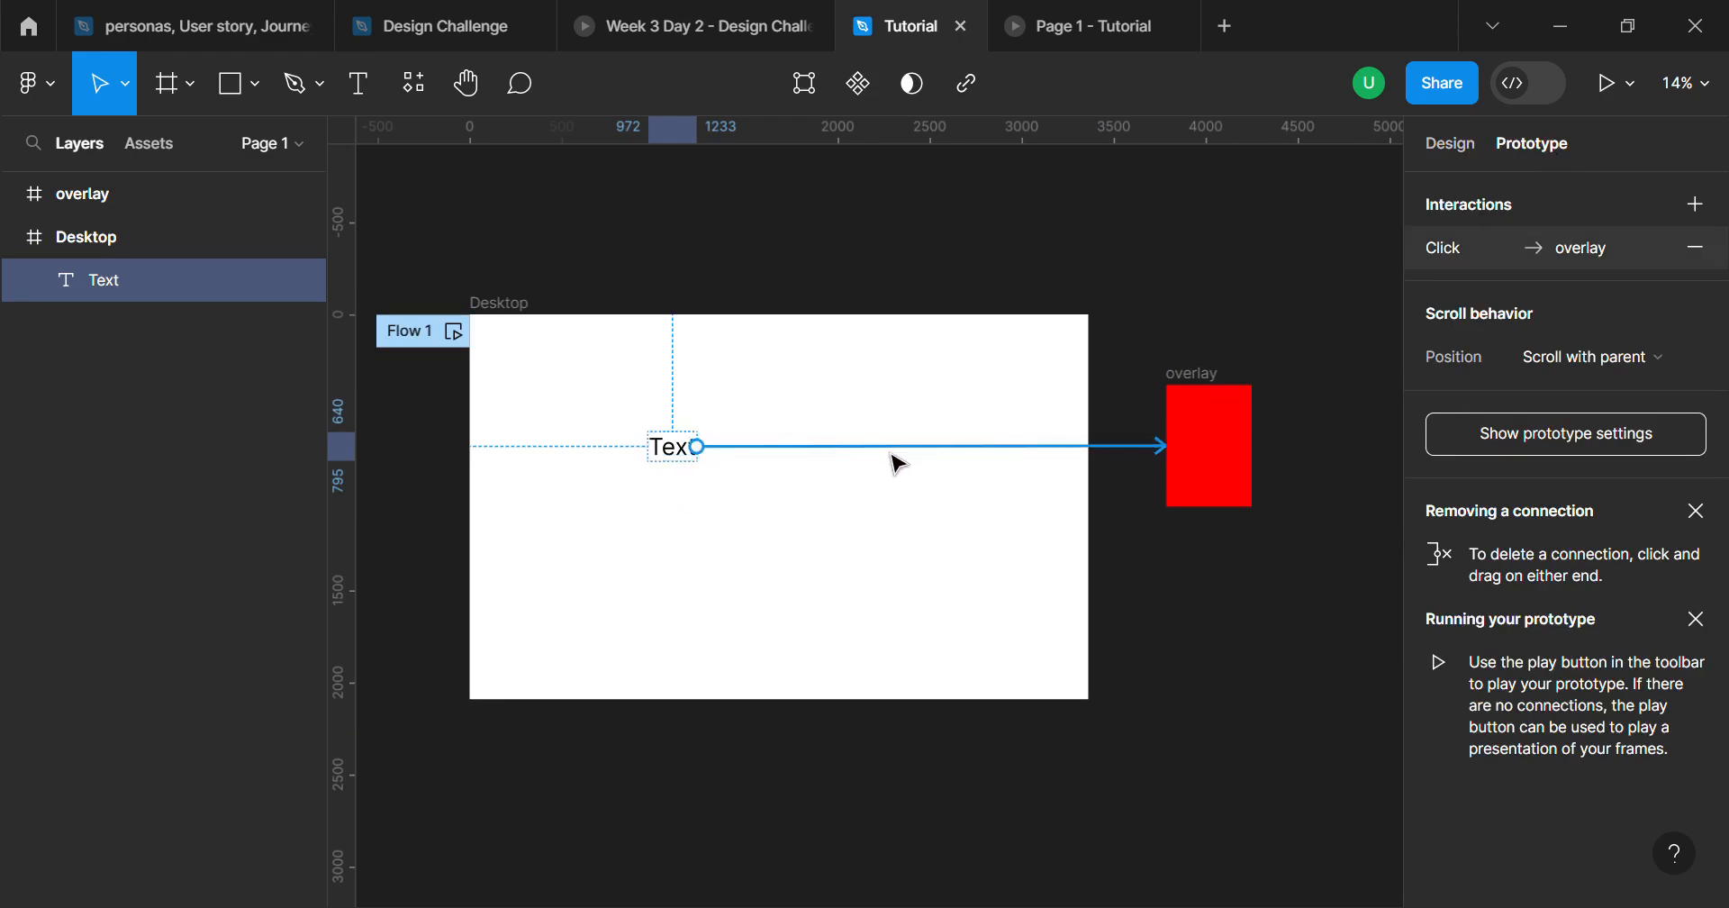
{"action": "left_click", "coordinate": [839, 573]}
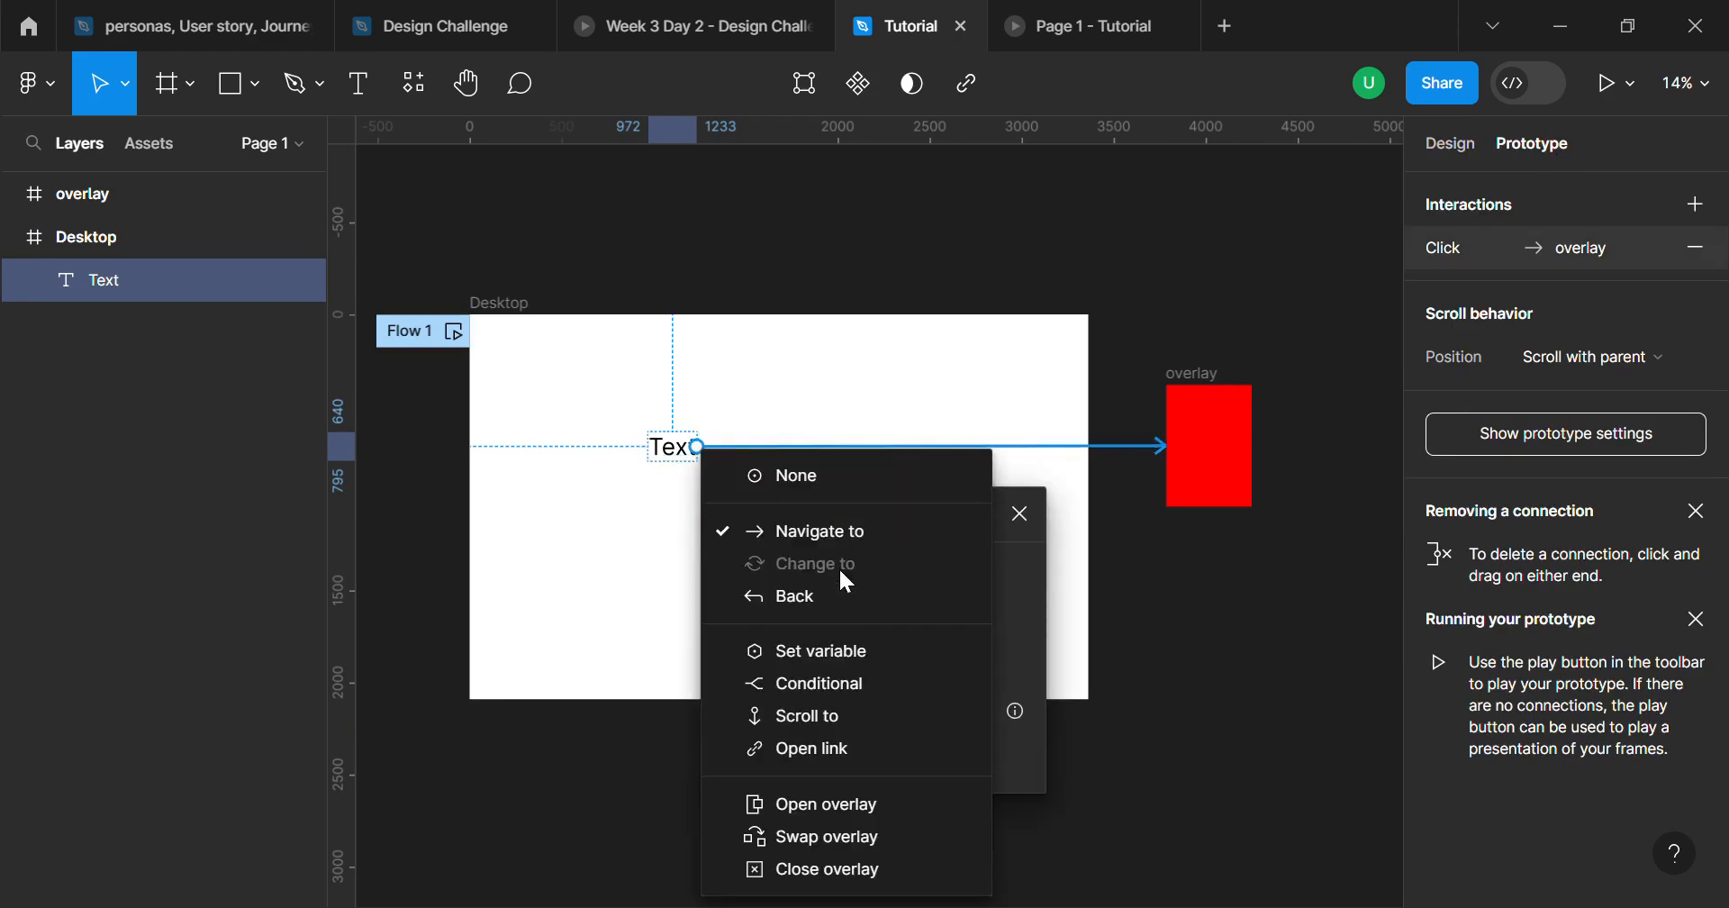
{"action": "left_click", "coordinate": [844, 798]}
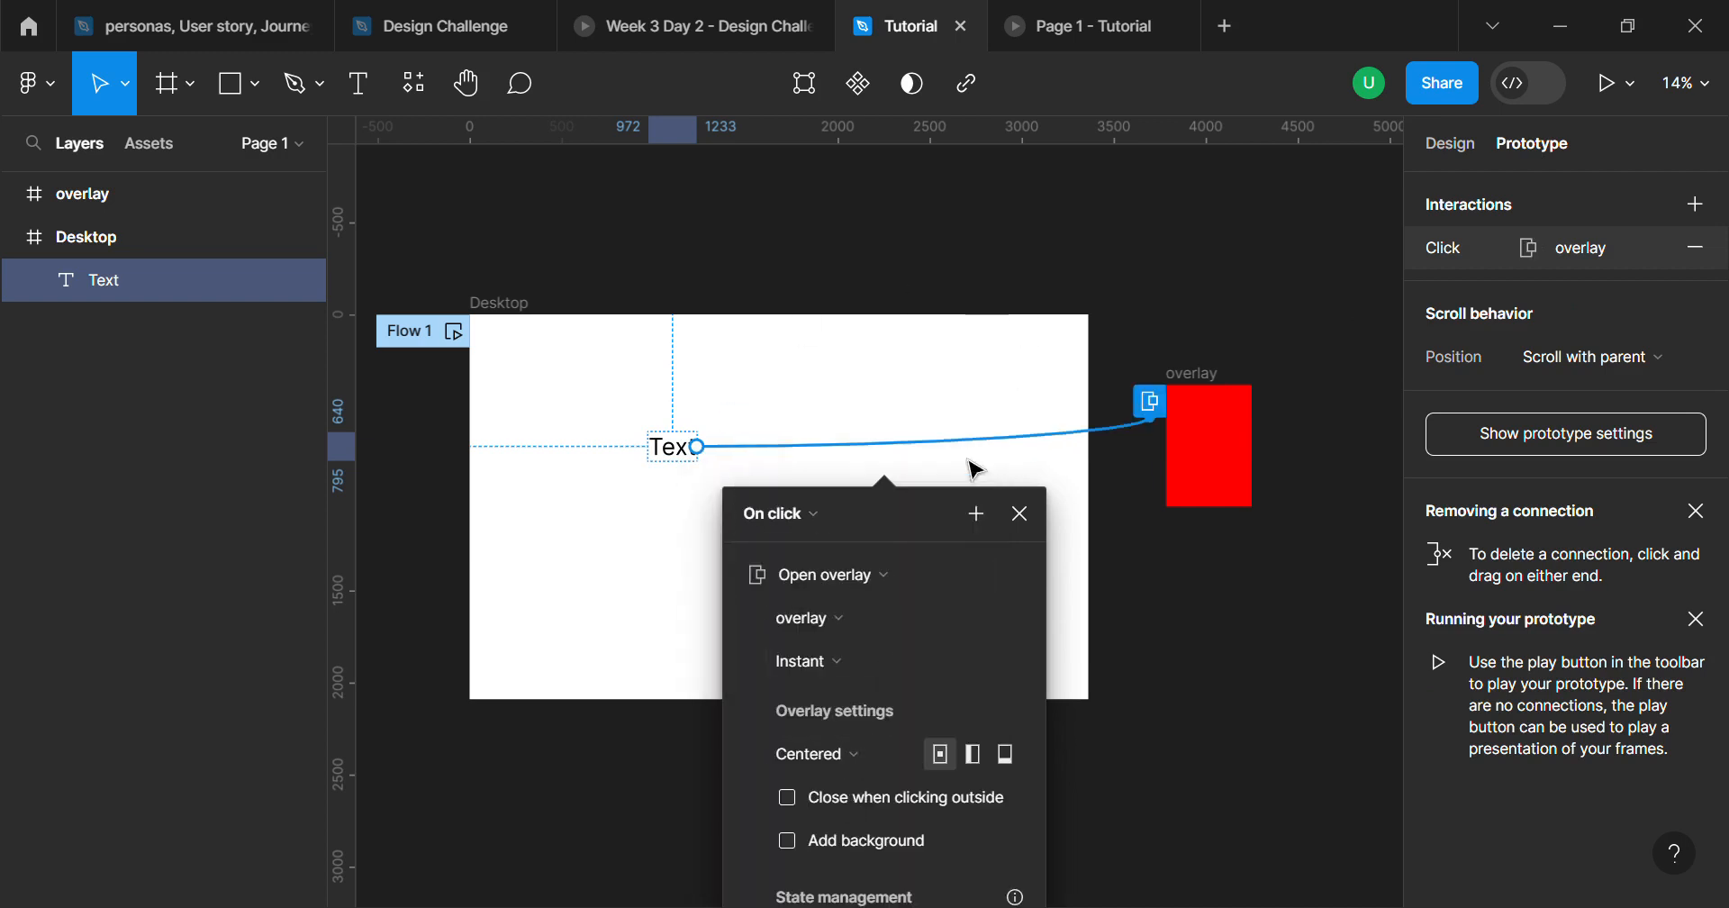
Step: Review the destination and animation options of the overlay interaction, keeping overlay and Instant
{"action": "scroll", "coordinate": [826, 404], "scroll_direction": "down", "scroll_amount": 1}
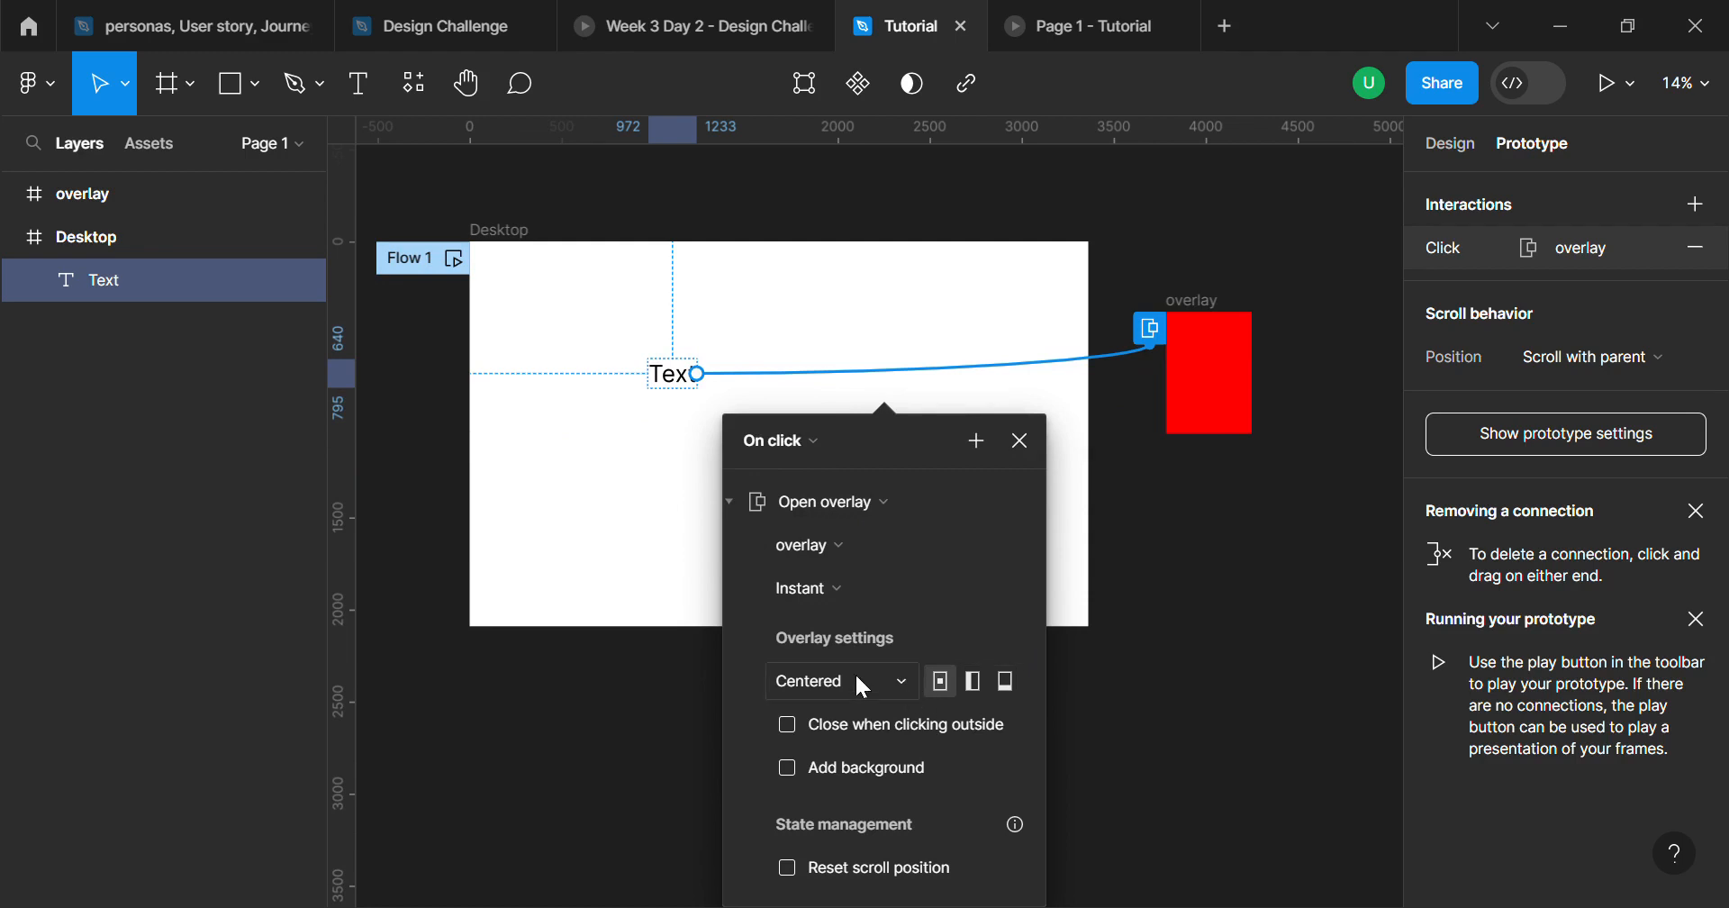
{"action": "left_click", "coordinate": [827, 545]}
{"action": "left_click", "coordinate": [835, 546]}
{"action": "left_click", "coordinate": [822, 588]}
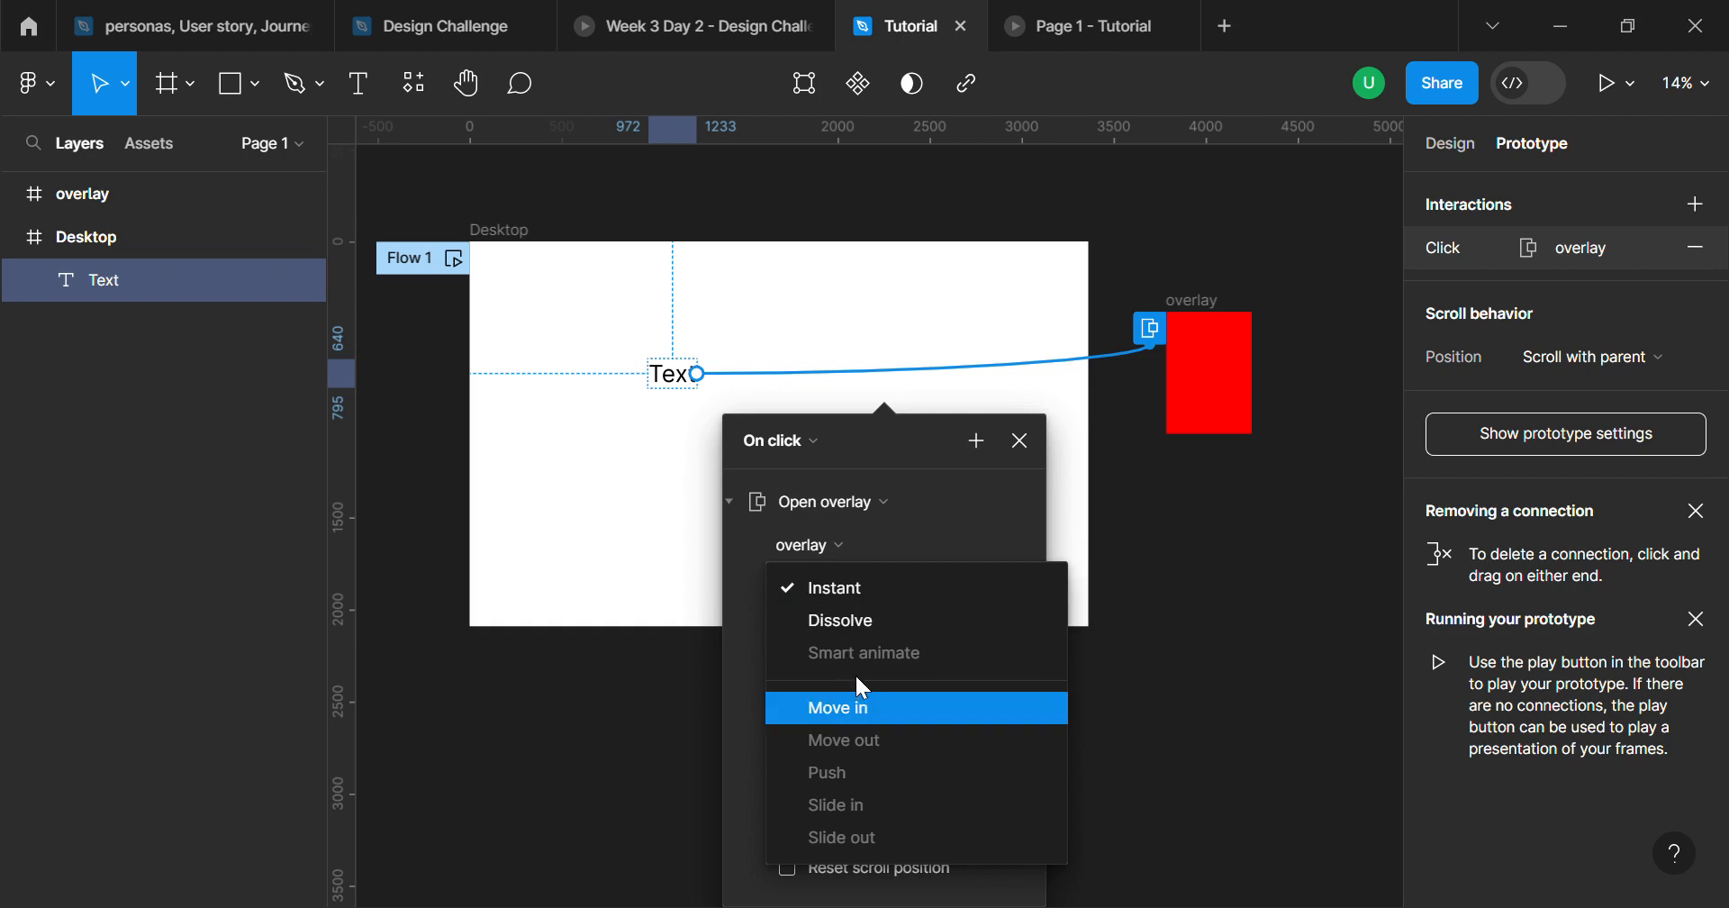
{"action": "left_click", "coordinate": [928, 548]}
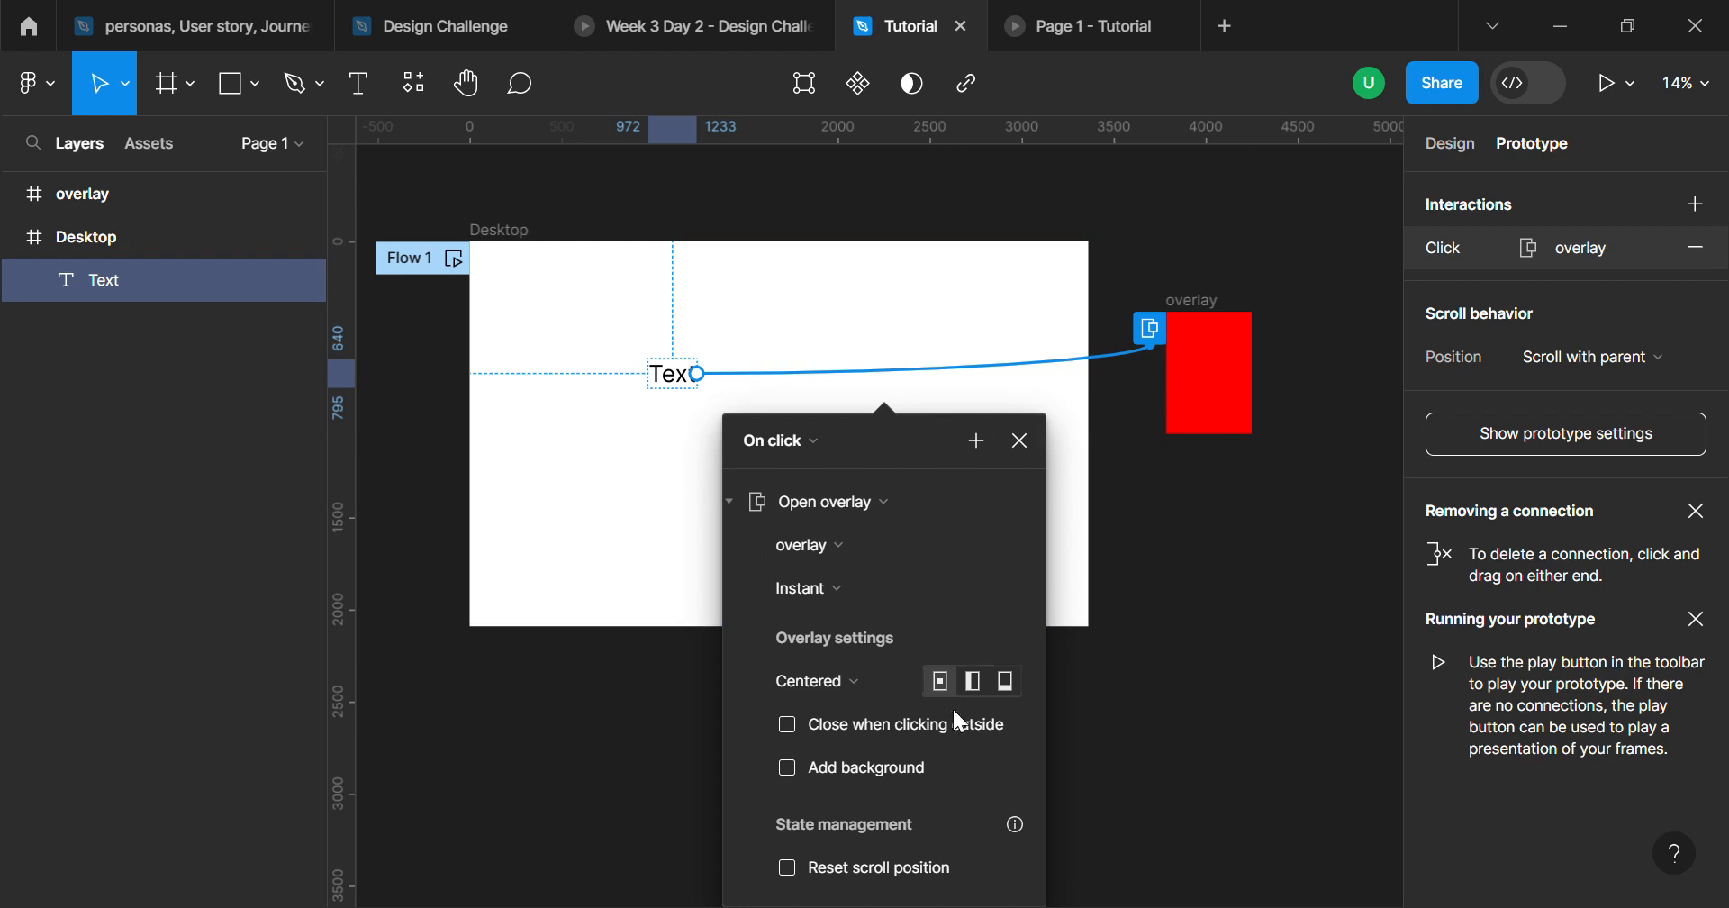
Step: Set the overlay position to Manual and place the overlay directly beneath the text, centred on it
{"action": "left_click", "coordinate": [880, 688]}
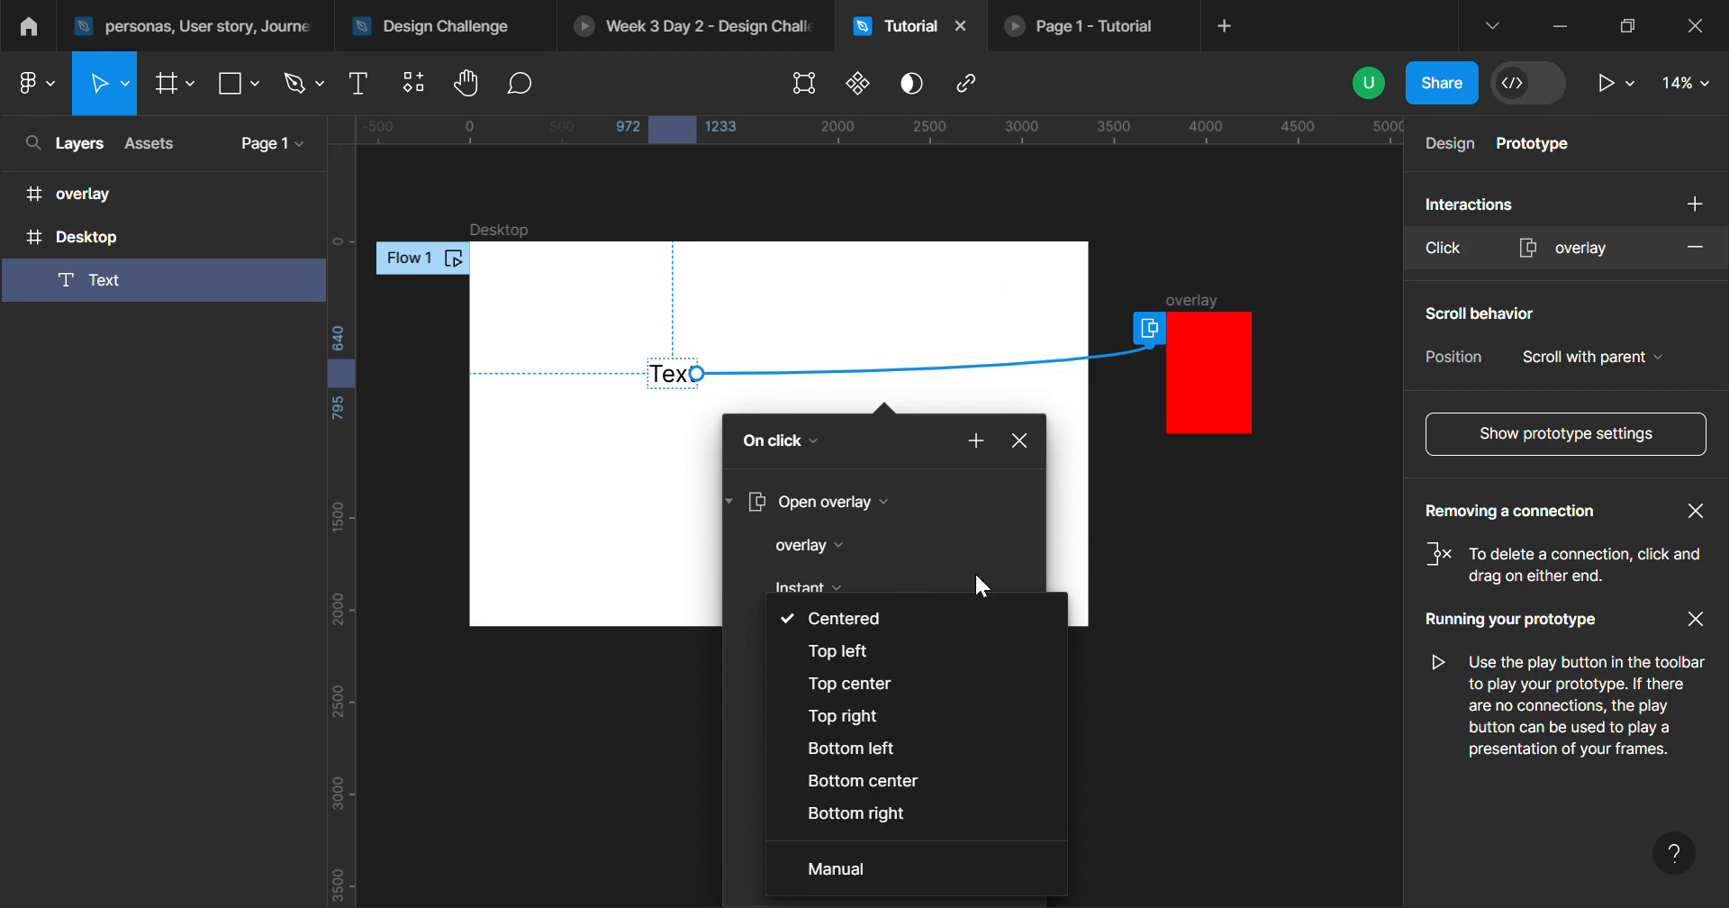
{"action": "left_click", "coordinate": [842, 875]}
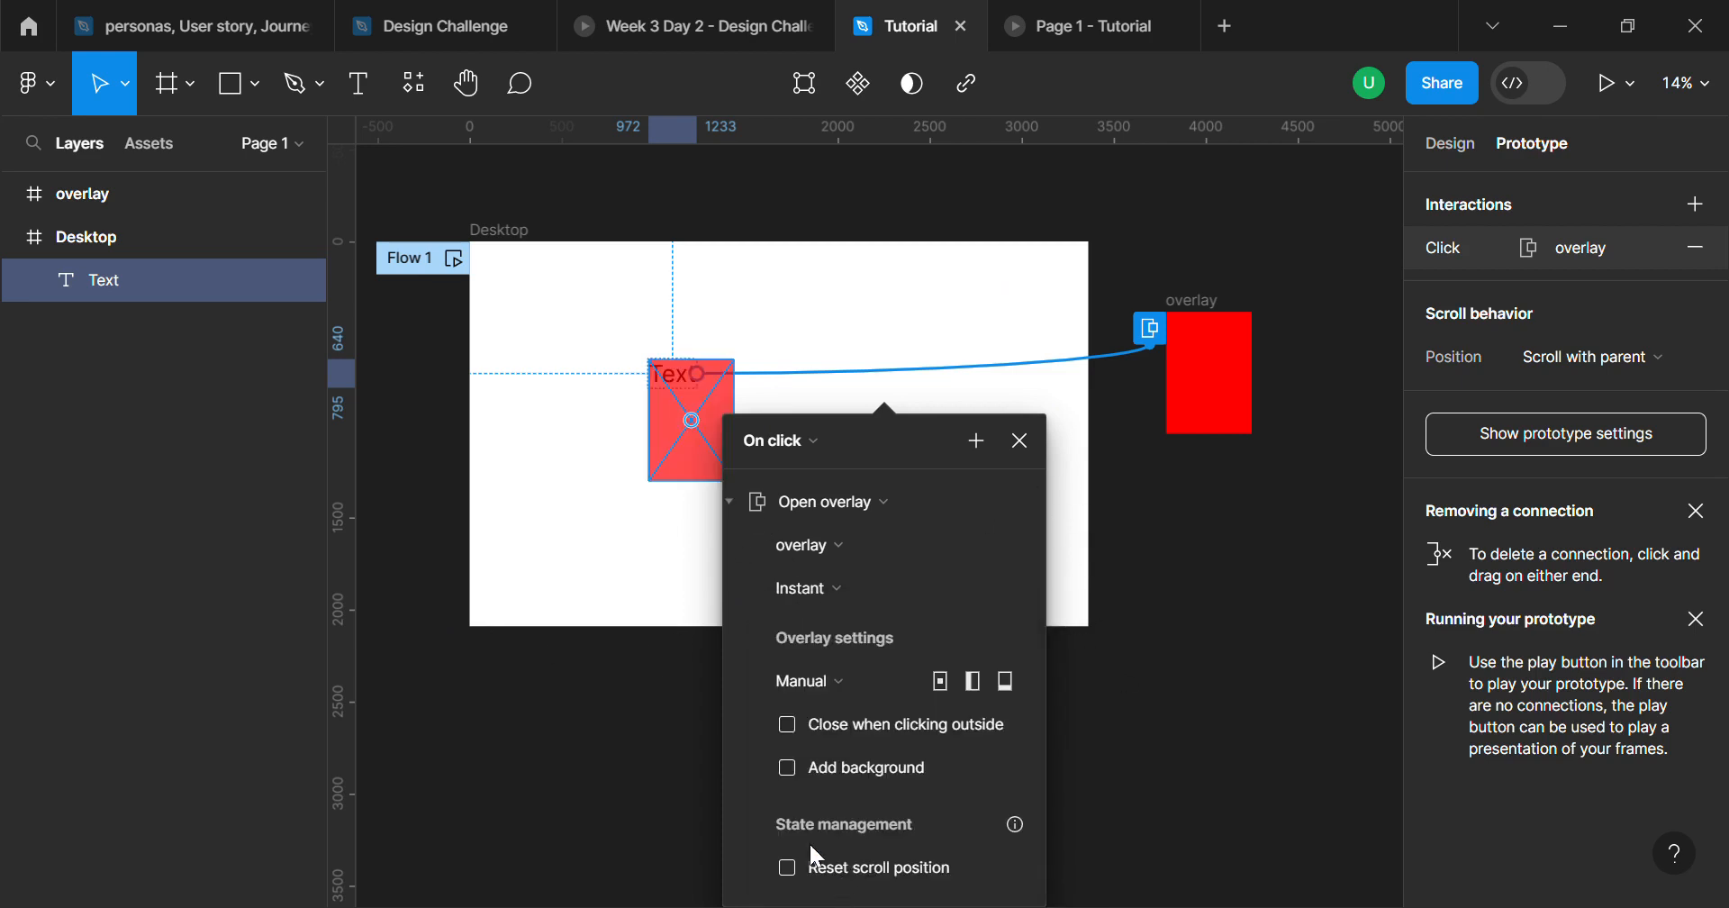
{"action": "left_click", "coordinate": [716, 419]}
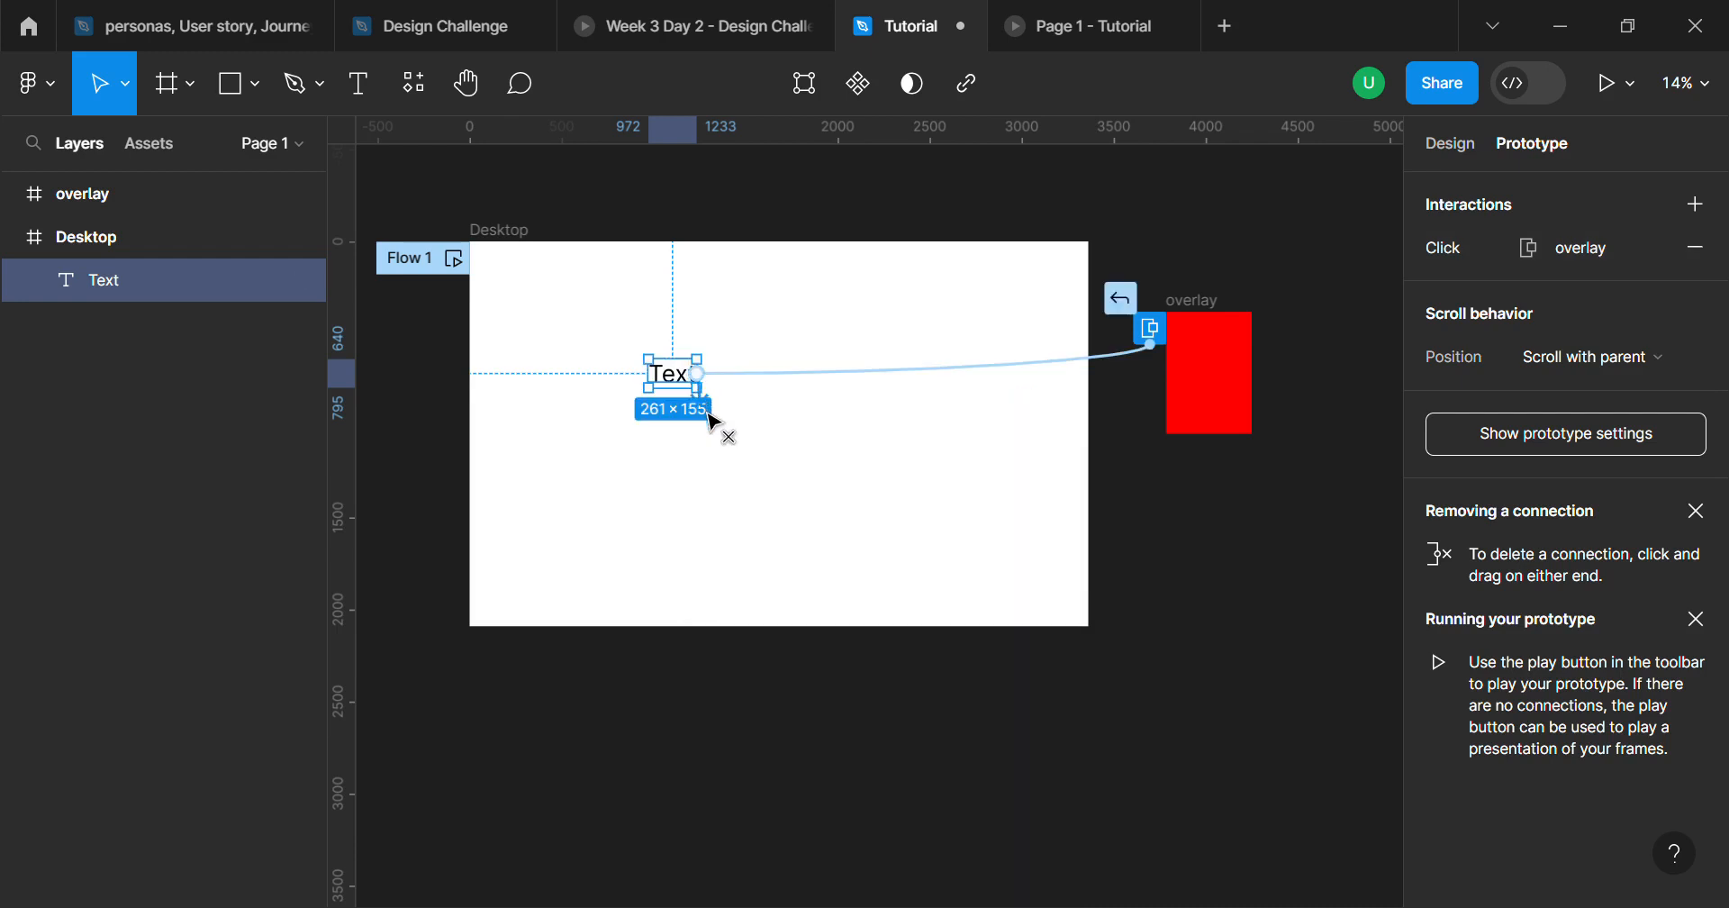
{"action": "left_click", "coordinate": [1097, 370]}
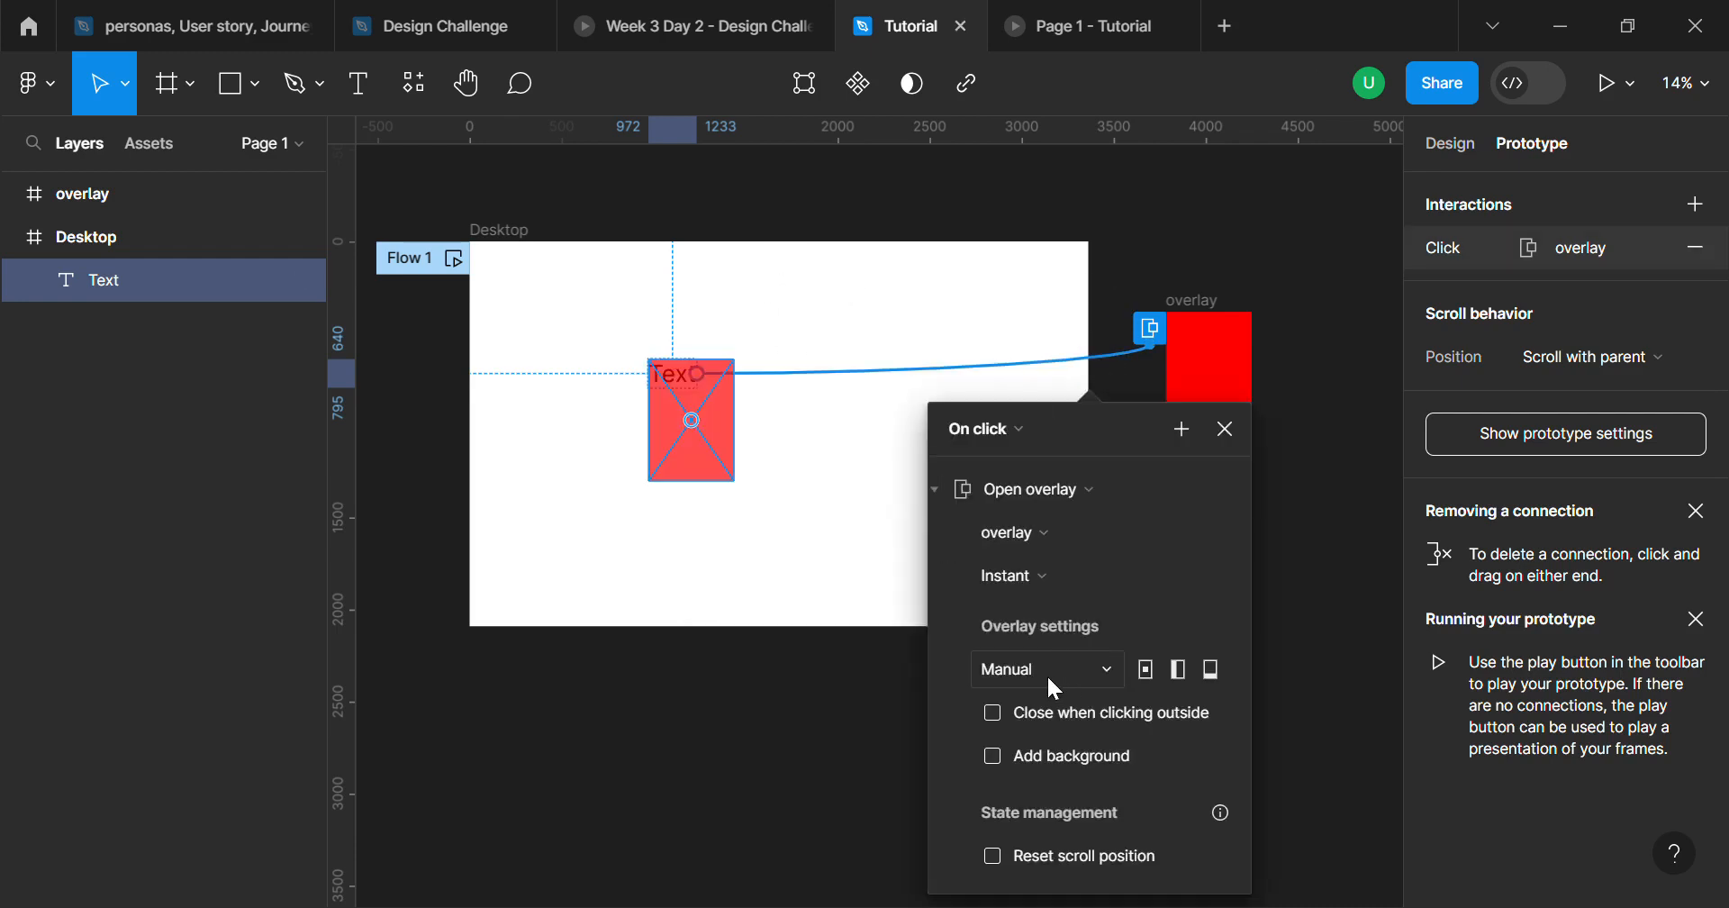
{"action": "left_click", "coordinate": [1054, 675]}
{"action": "left_click", "coordinate": [1054, 668]}
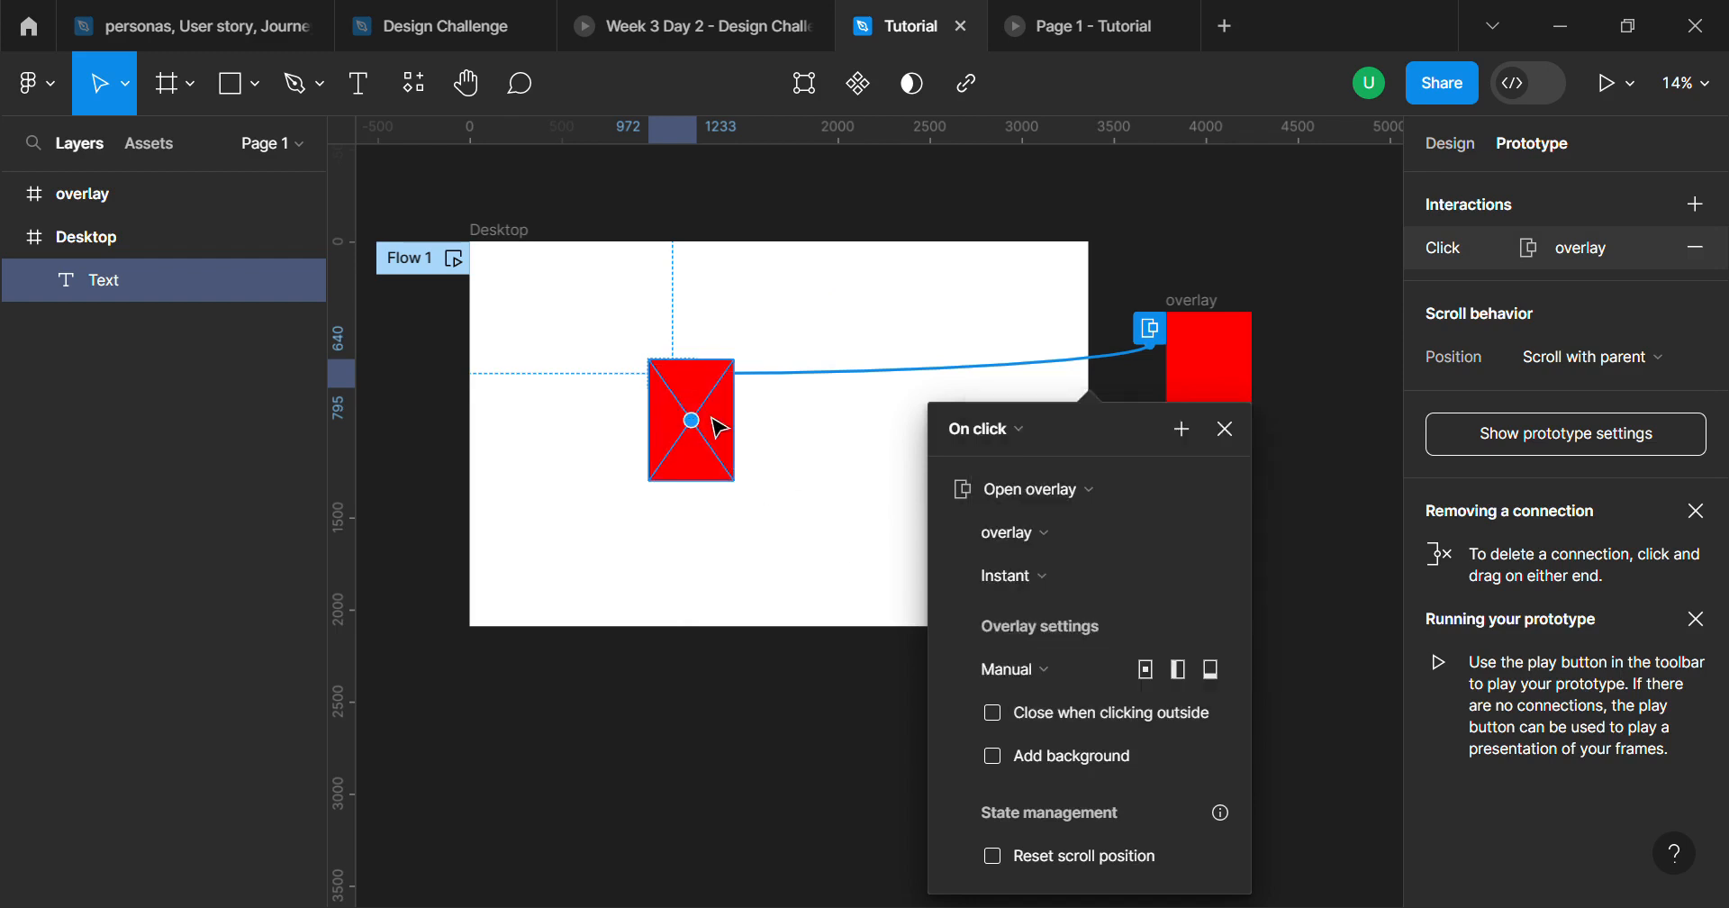
{"action": "left_click_drag", "start_coordinate": [714, 399], "coordinate": [700, 438]}
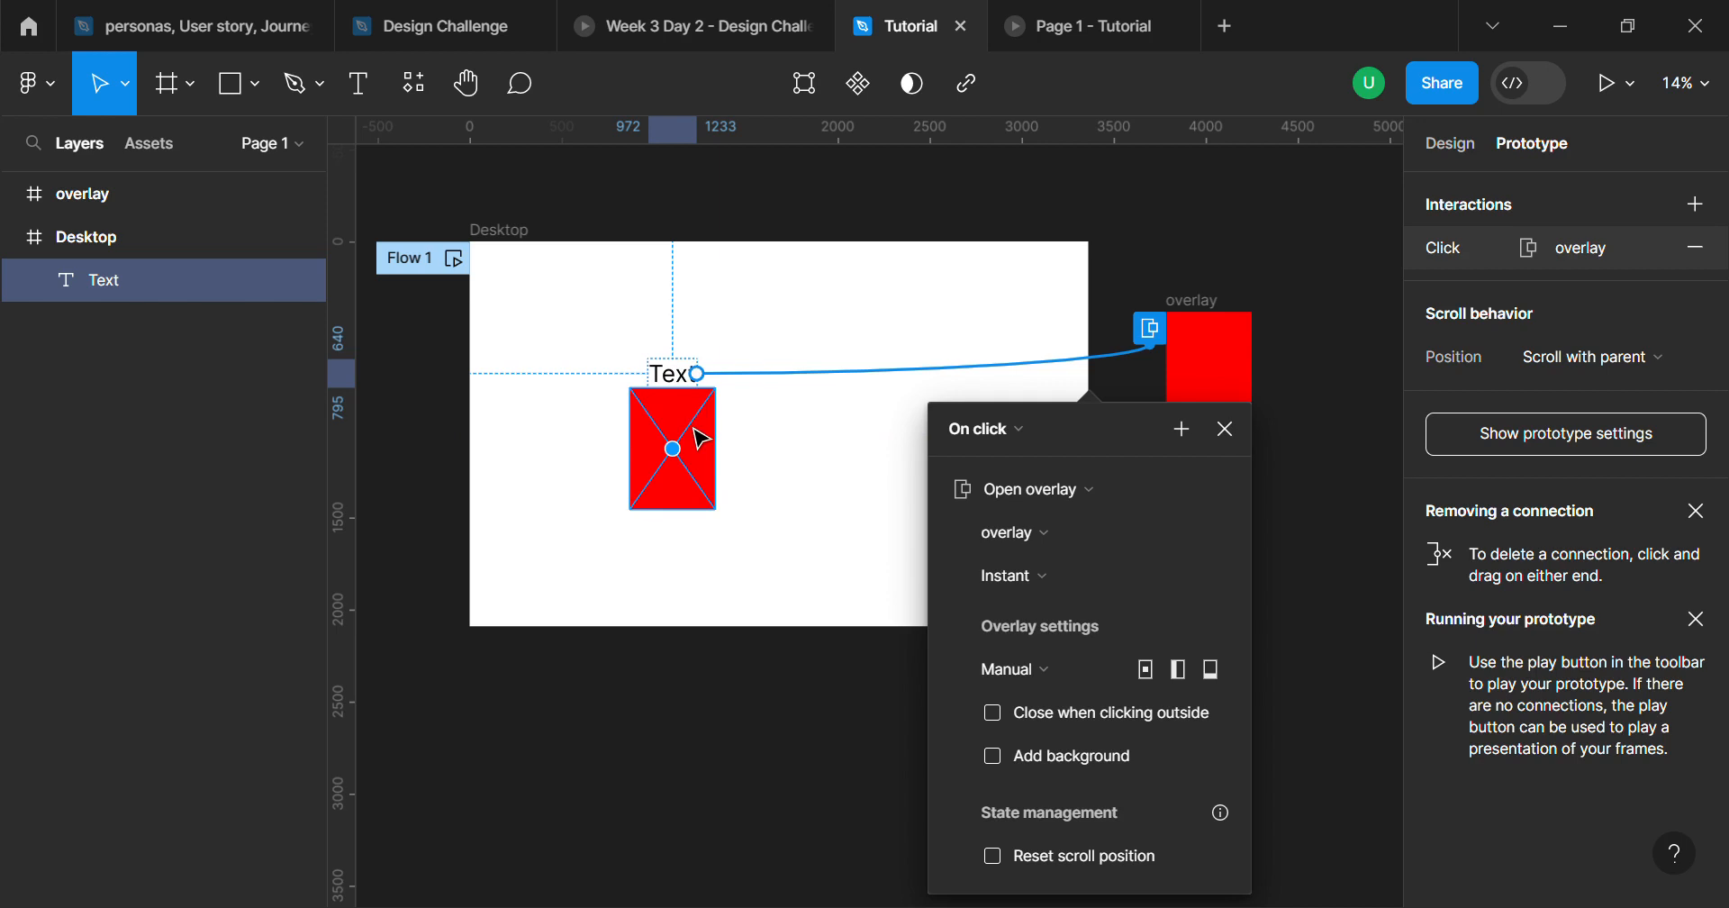
Step: Go back to the Desktop frame in the prototype preview and trigger the overlay from the text
{"action": "left_click", "coordinate": [1077, 27]}
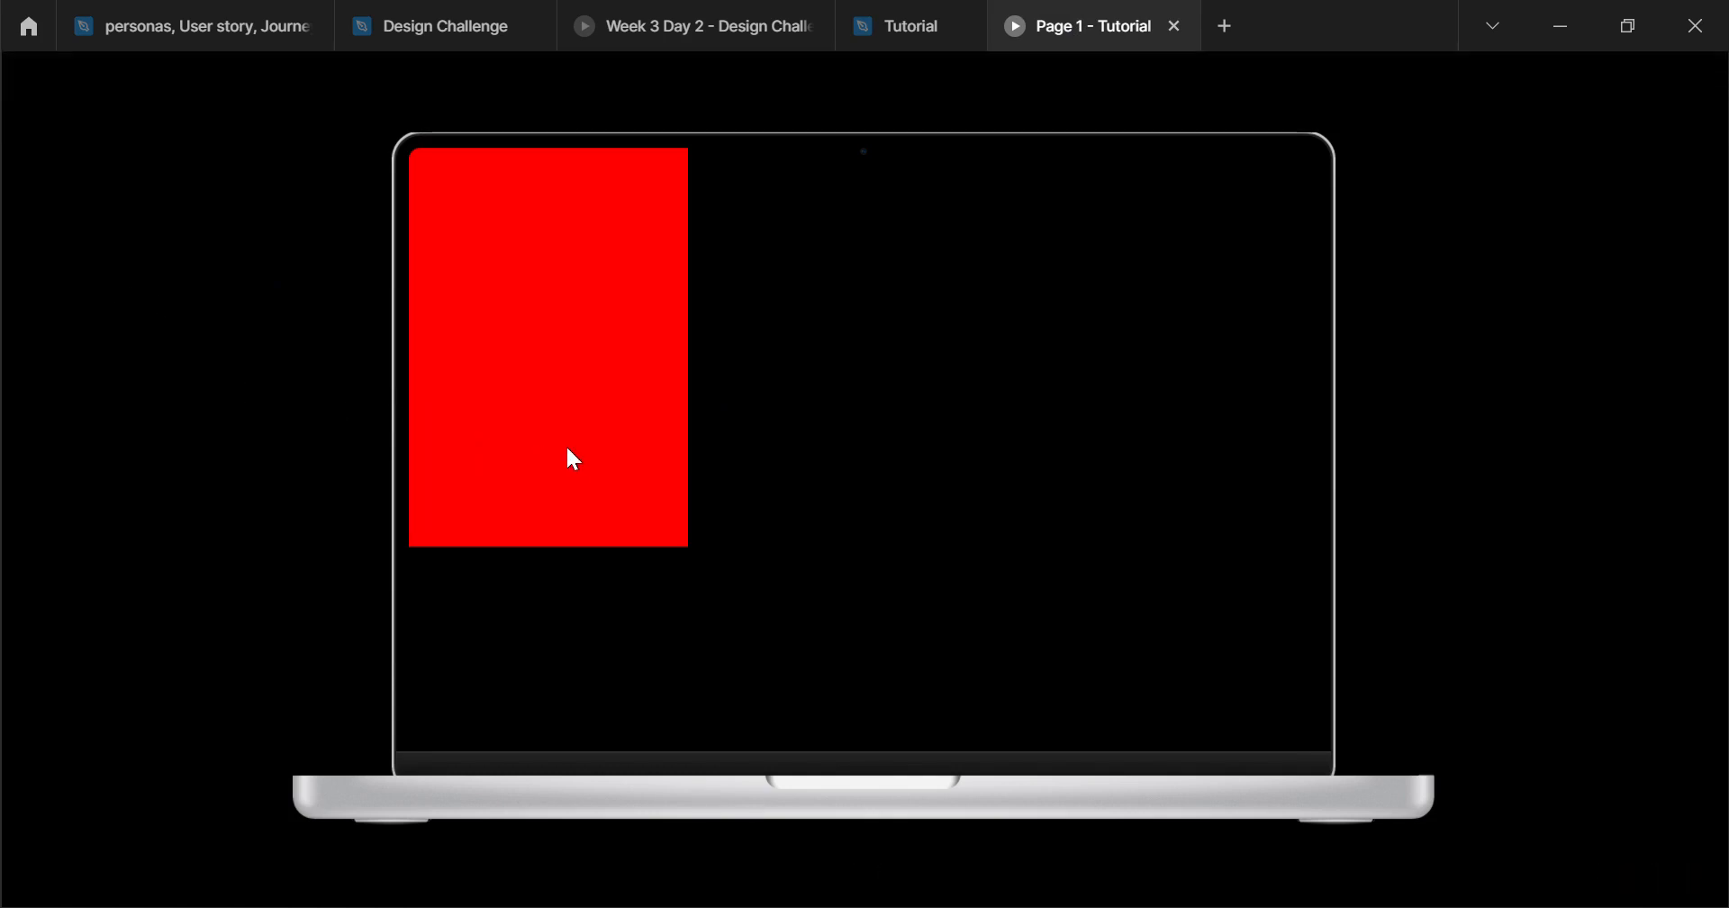
{"action": "left_click", "coordinate": [612, 446]}
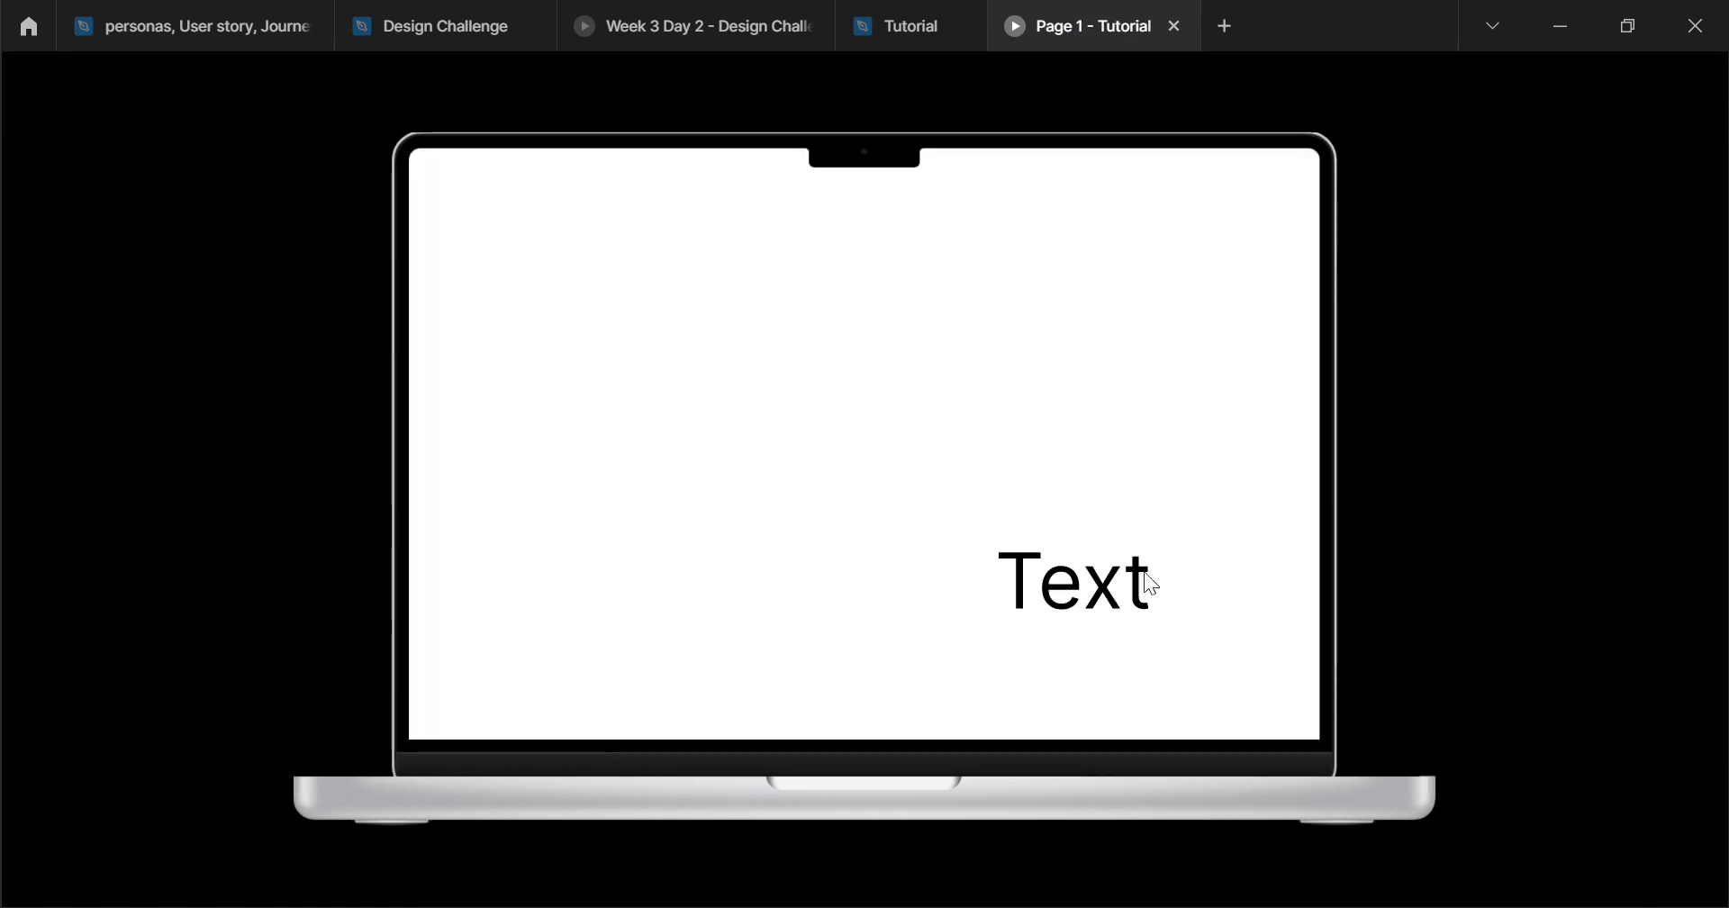
{"action": "mouse_move", "coordinate": [1113, 592]}
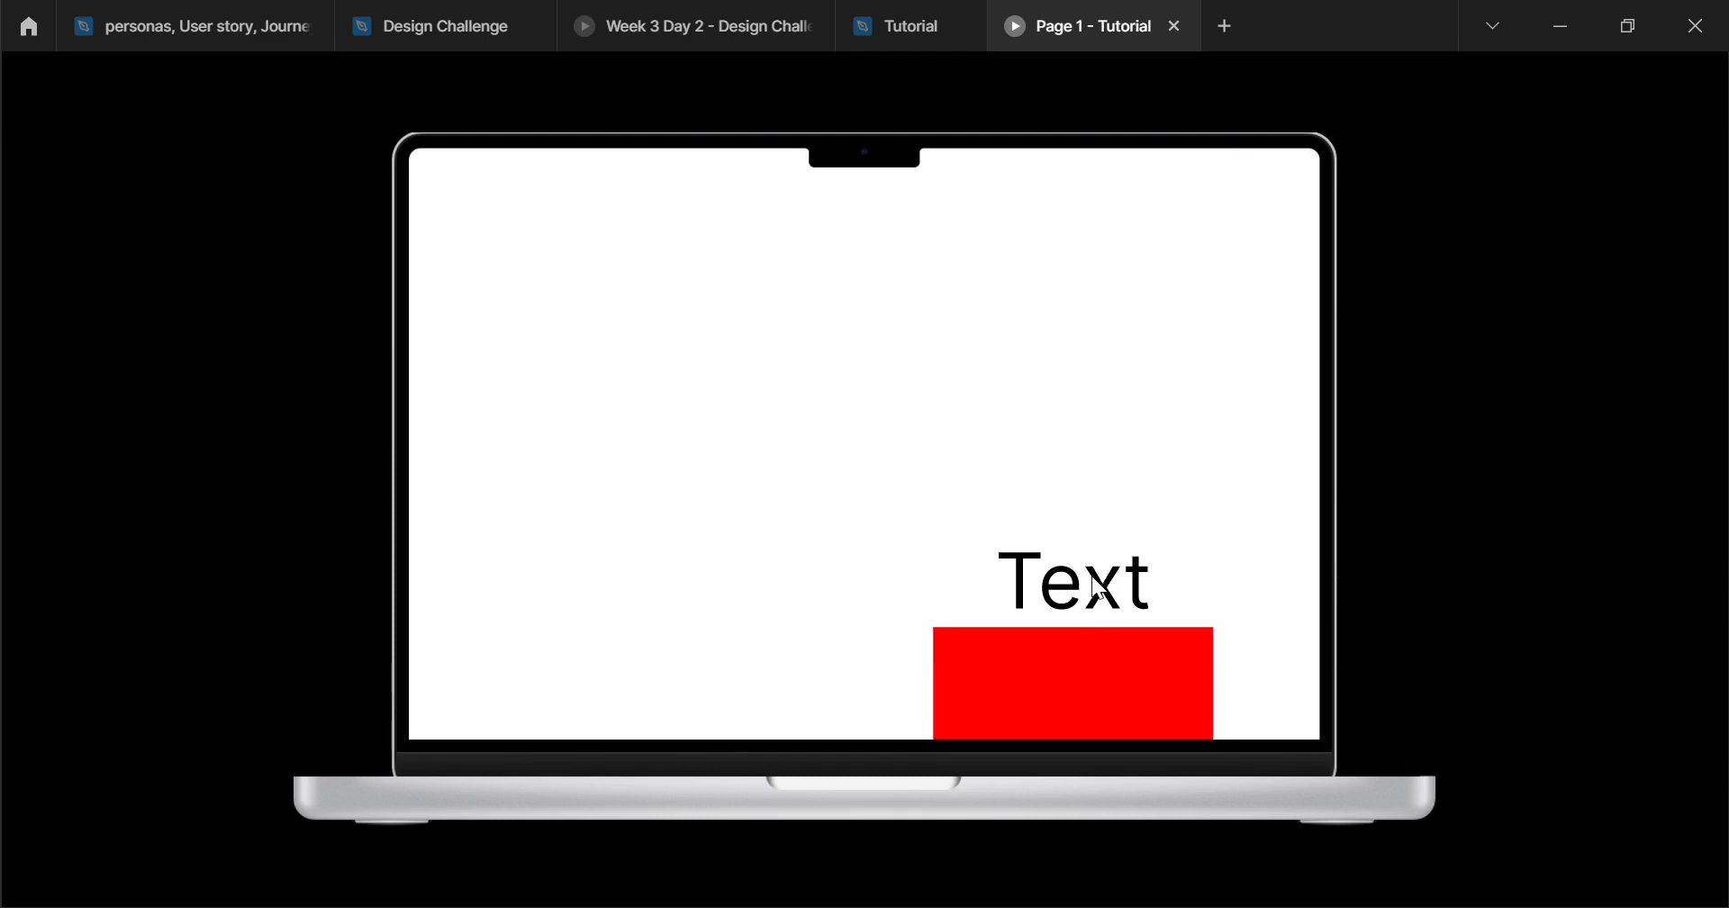
Step: Trigger the overlay from the text several times in the prototype preview to check how it appears
{"action": "left_click", "coordinate": [1091, 577]}
{"action": "left_click", "coordinate": [1091, 577]}
{"action": "left_click", "coordinate": [1092, 577]}
{"action": "left_click", "coordinate": [1092, 577]}
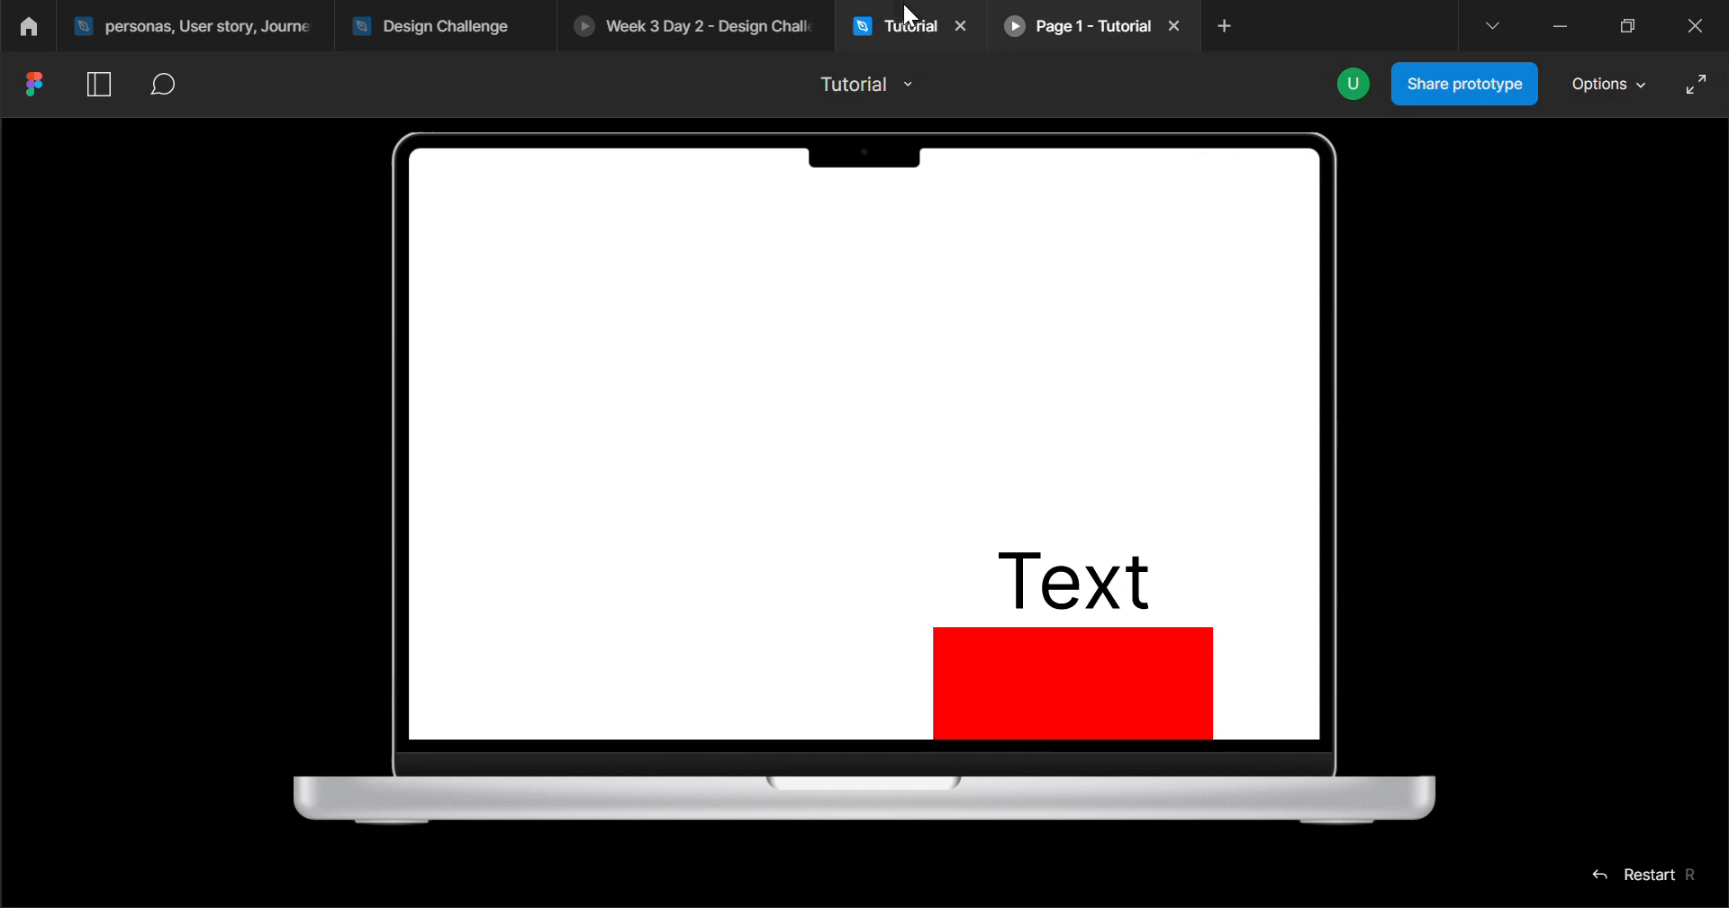
{"action": "left_click", "coordinate": [1092, 607]}
{"action": "left_click", "coordinate": [1090, 605]}
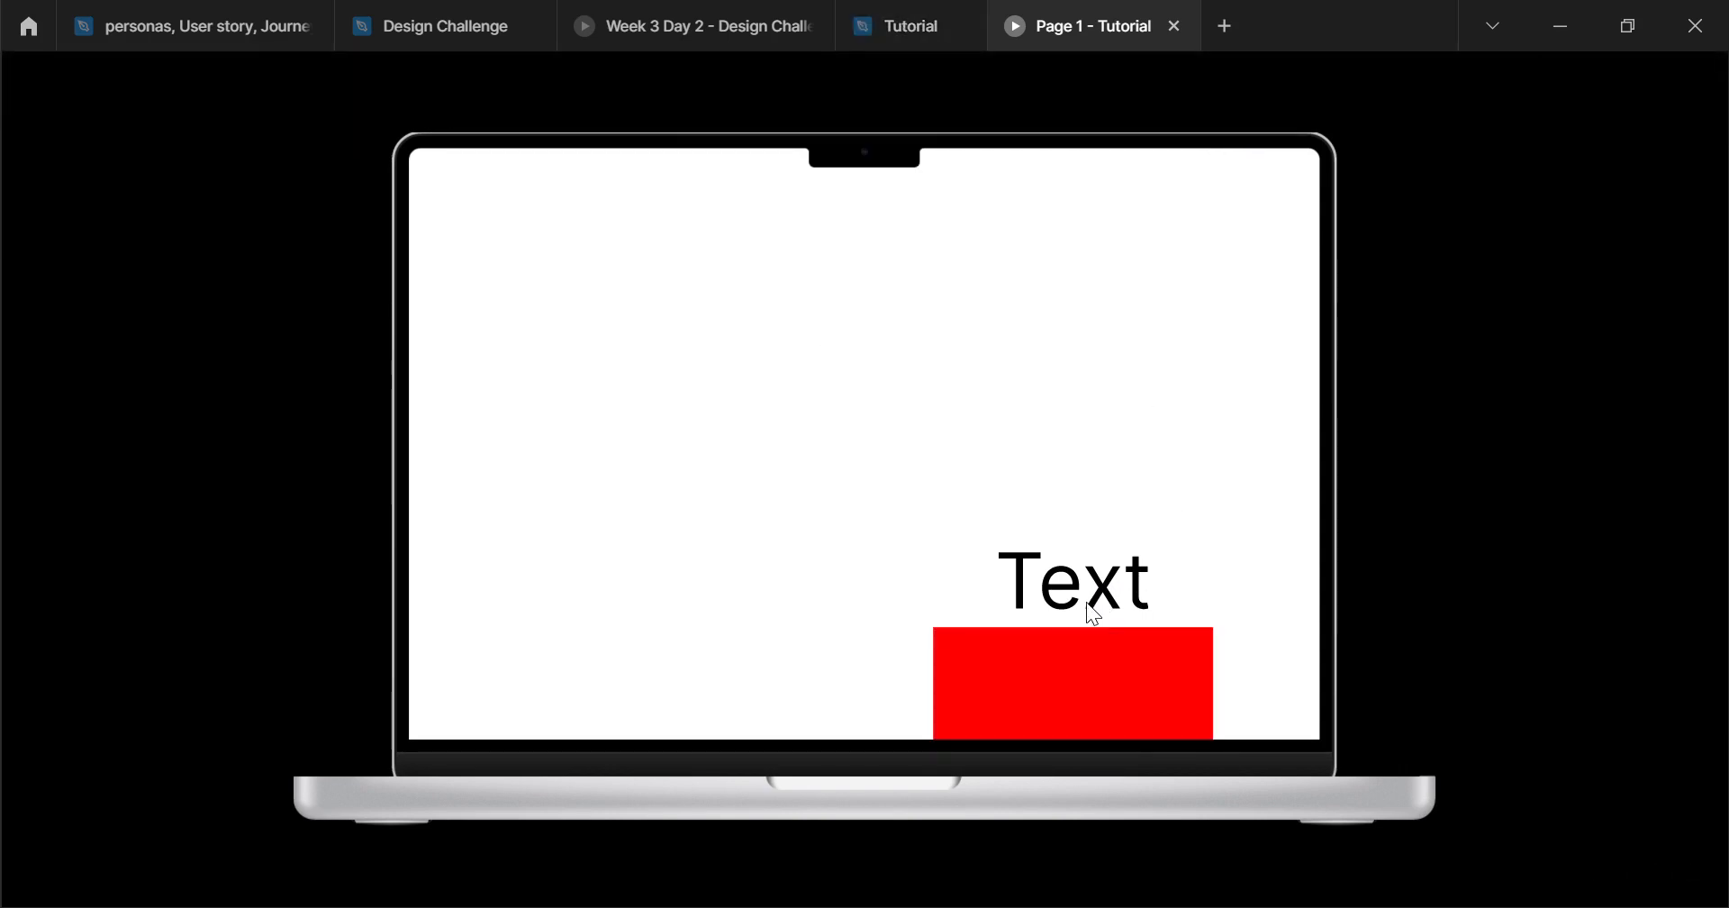
Step: Back in the Tutorial design file, set the overlay interaction's animation to Move in with the downward direction
{"action": "left_click", "coordinate": [909, 22]}
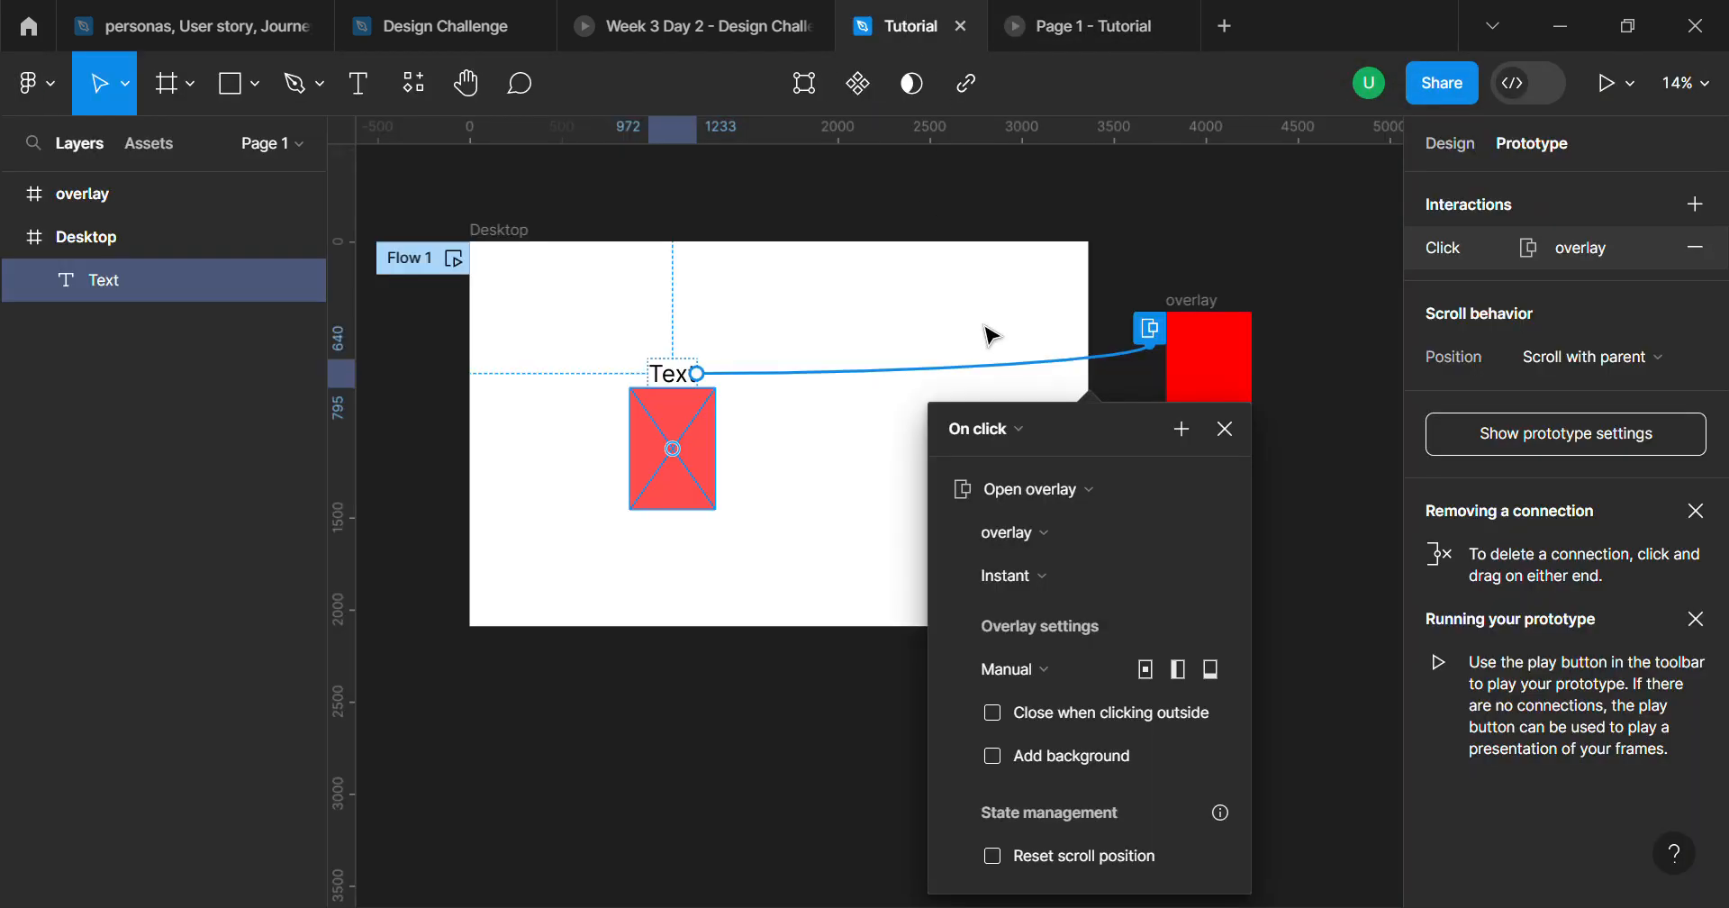
{"action": "left_click", "coordinate": [1052, 567]}
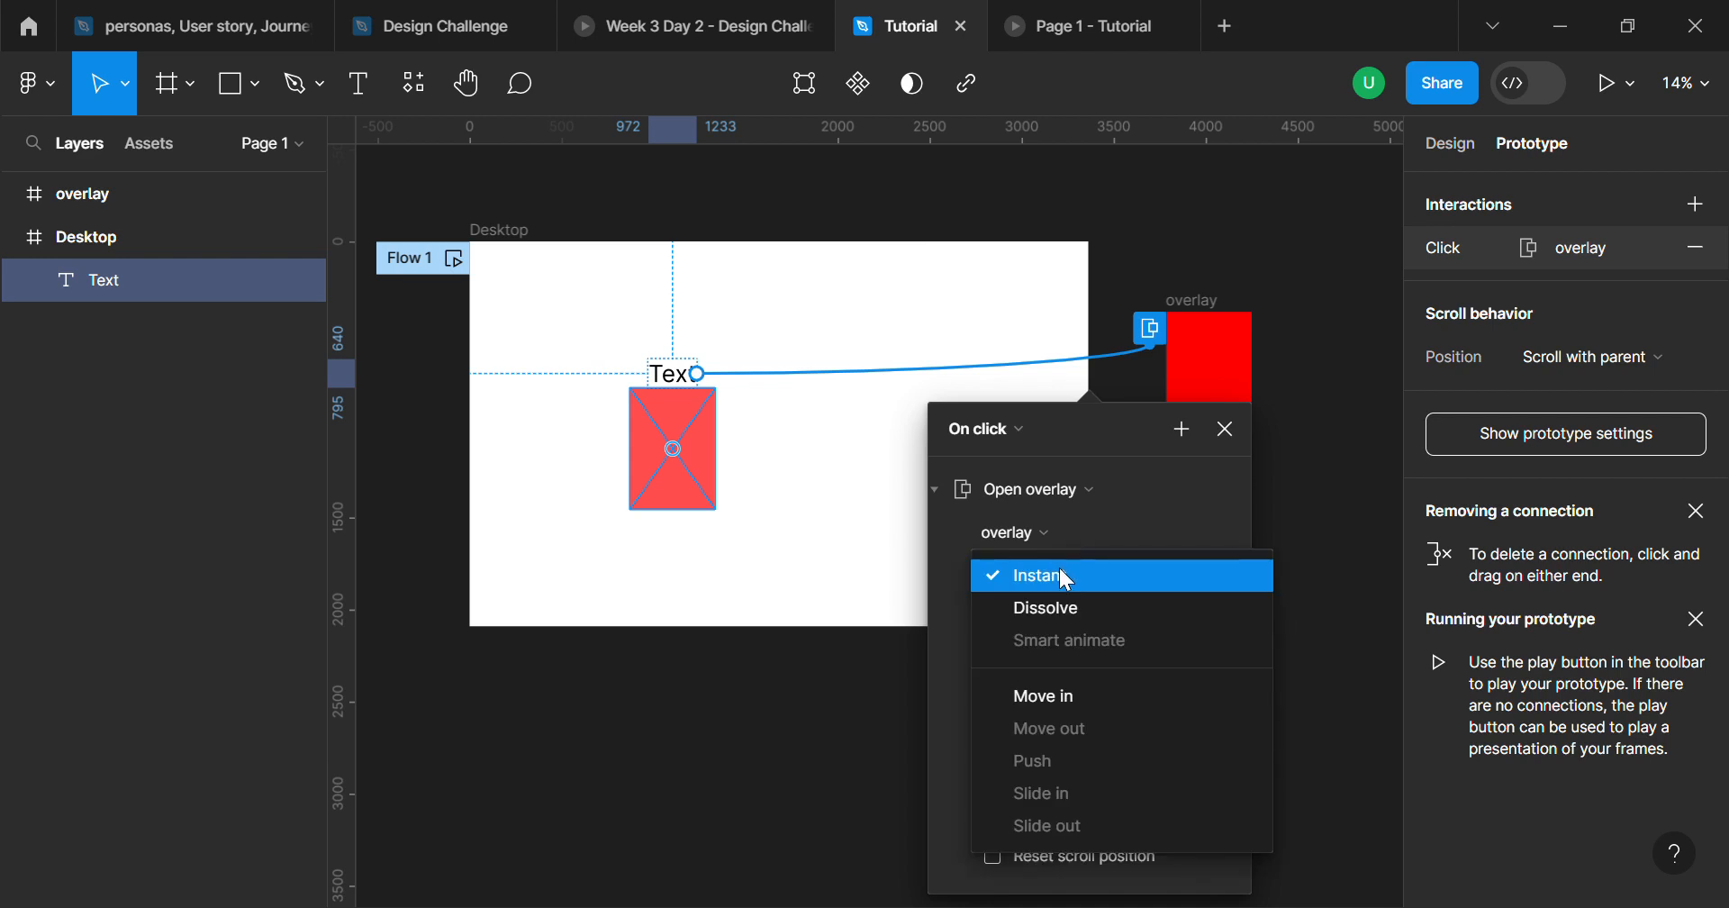
{"action": "left_click", "coordinate": [1062, 686]}
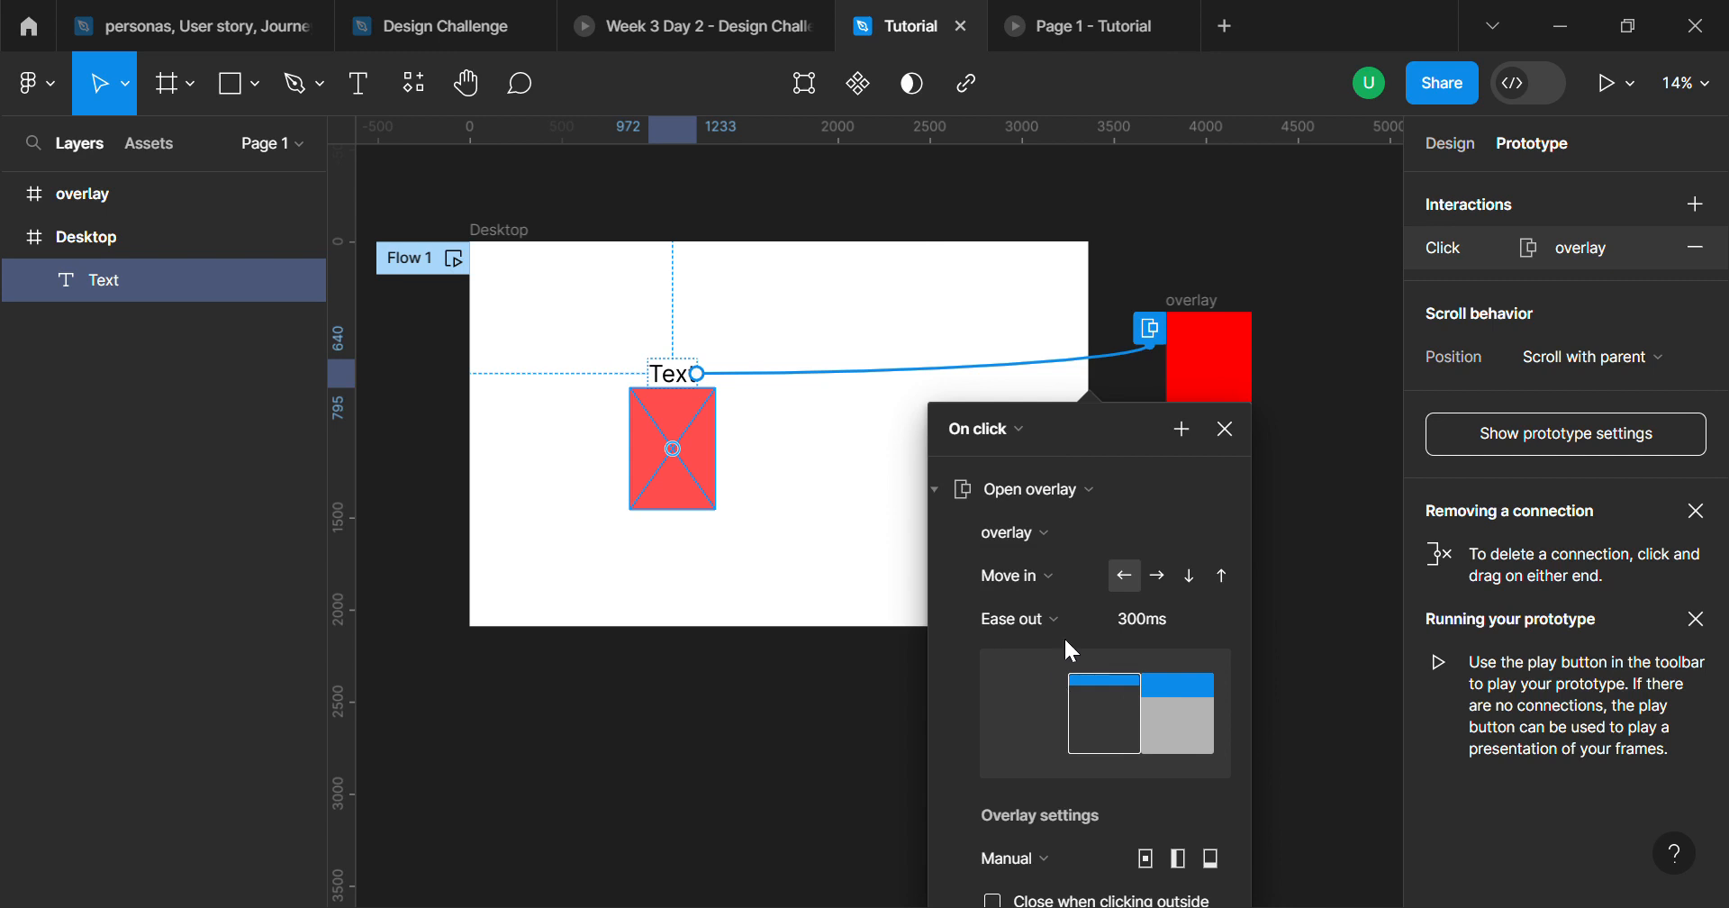
{"action": "left_click", "coordinate": [1156, 573]}
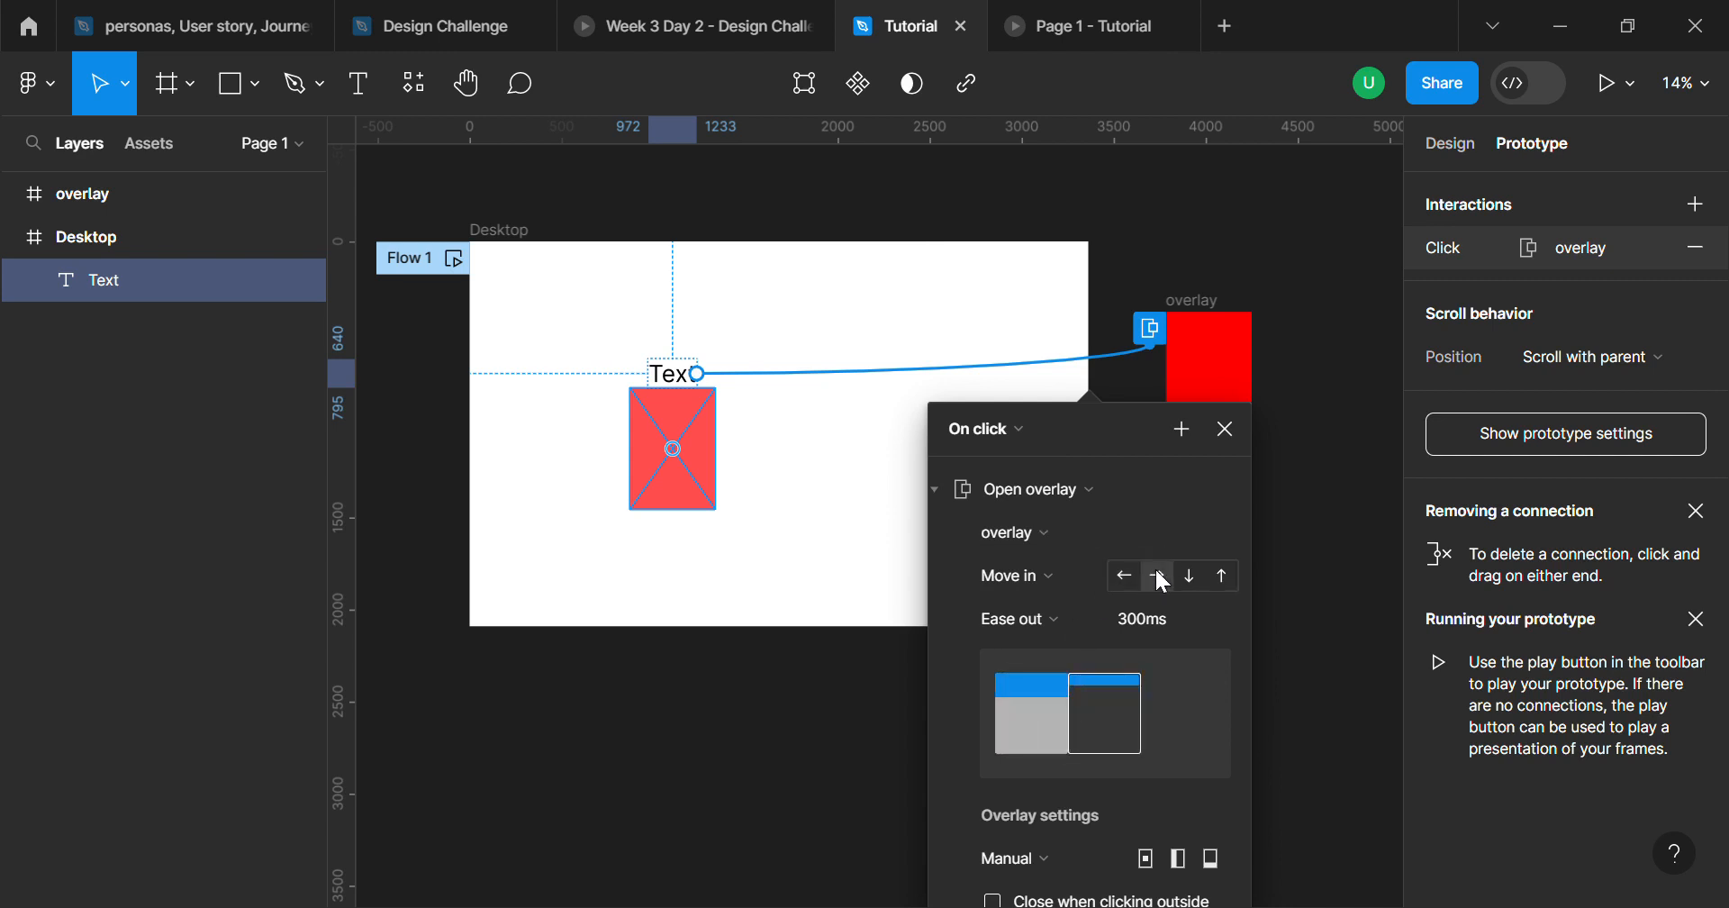
{"action": "left_click", "coordinate": [1192, 581]}
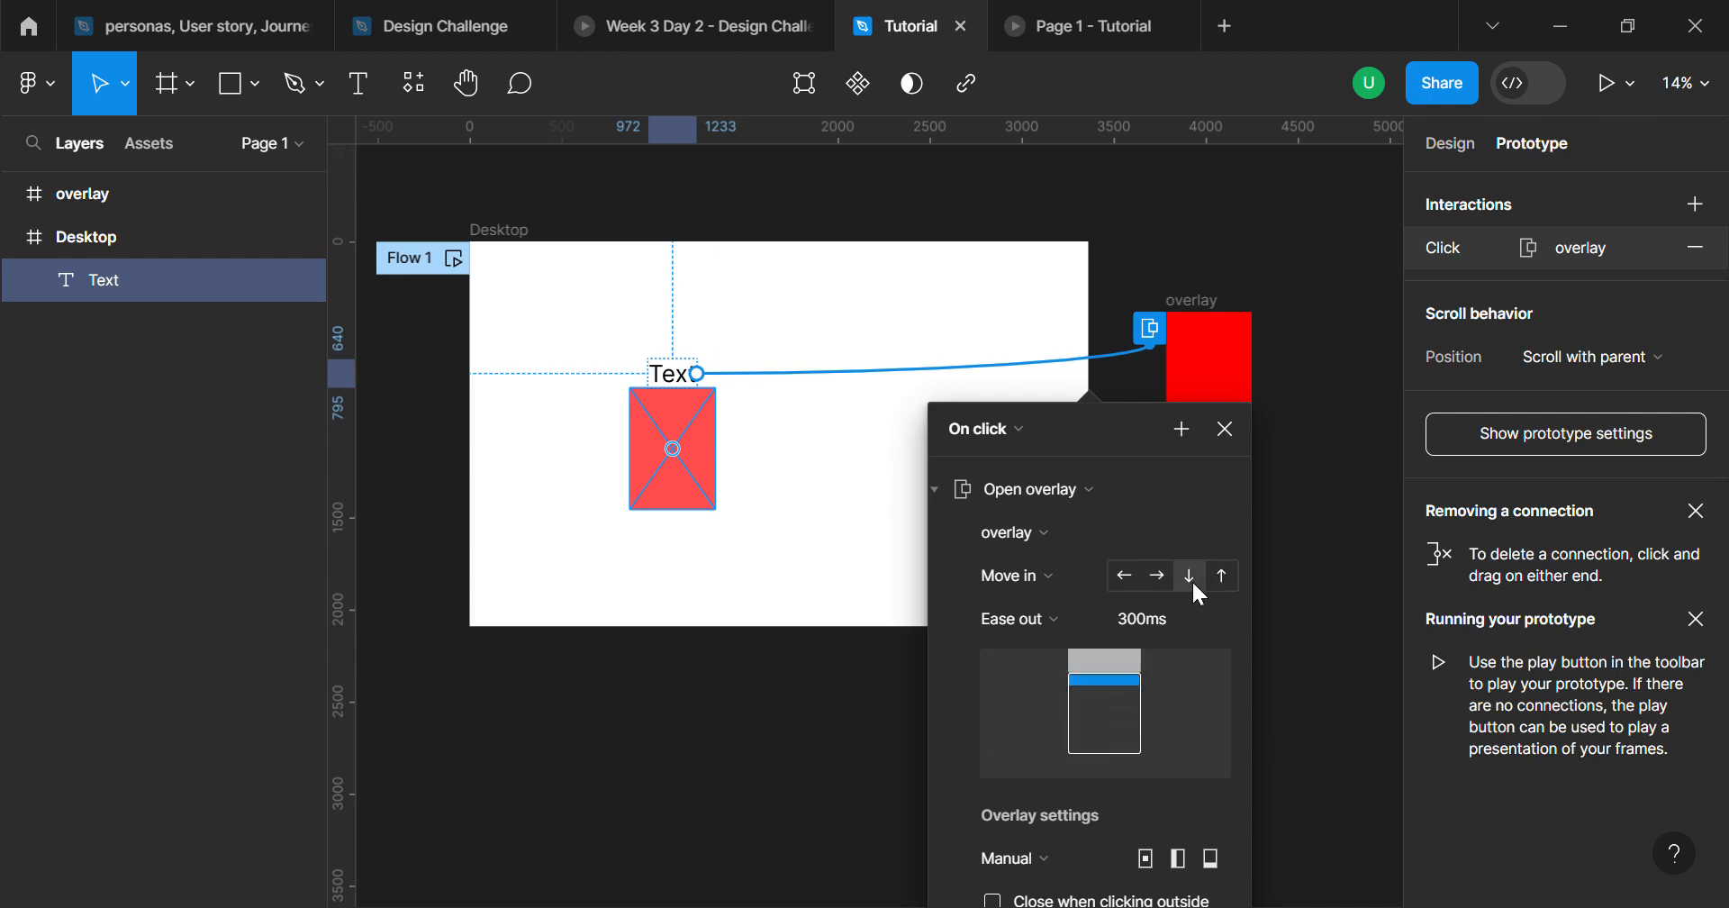
Step: Enable Add background in the overlay settings of the text's on-click interaction
{"action": "scroll", "coordinate": [1175, 592], "scroll_direction": "down", "scroll_amount": 1}
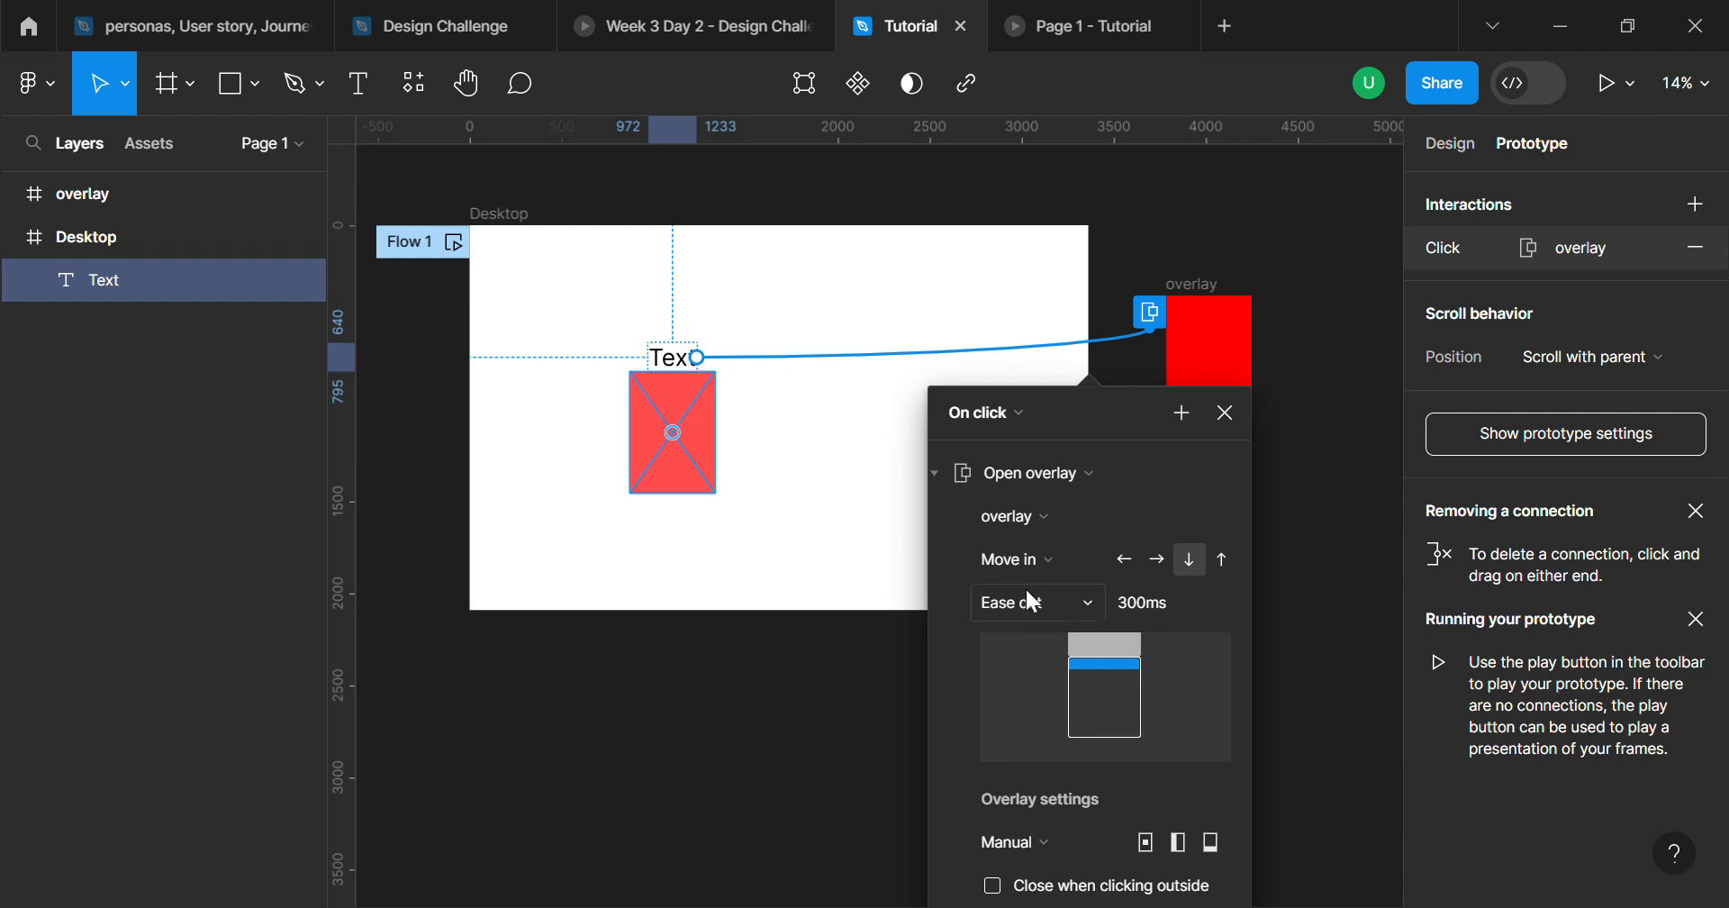
{"action": "scroll", "coordinate": [1036, 558], "scroll_direction": "down", "scroll_amount": 1}
{"action": "scroll", "coordinate": [1063, 543], "scroll_direction": "down", "scroll_amount": 5}
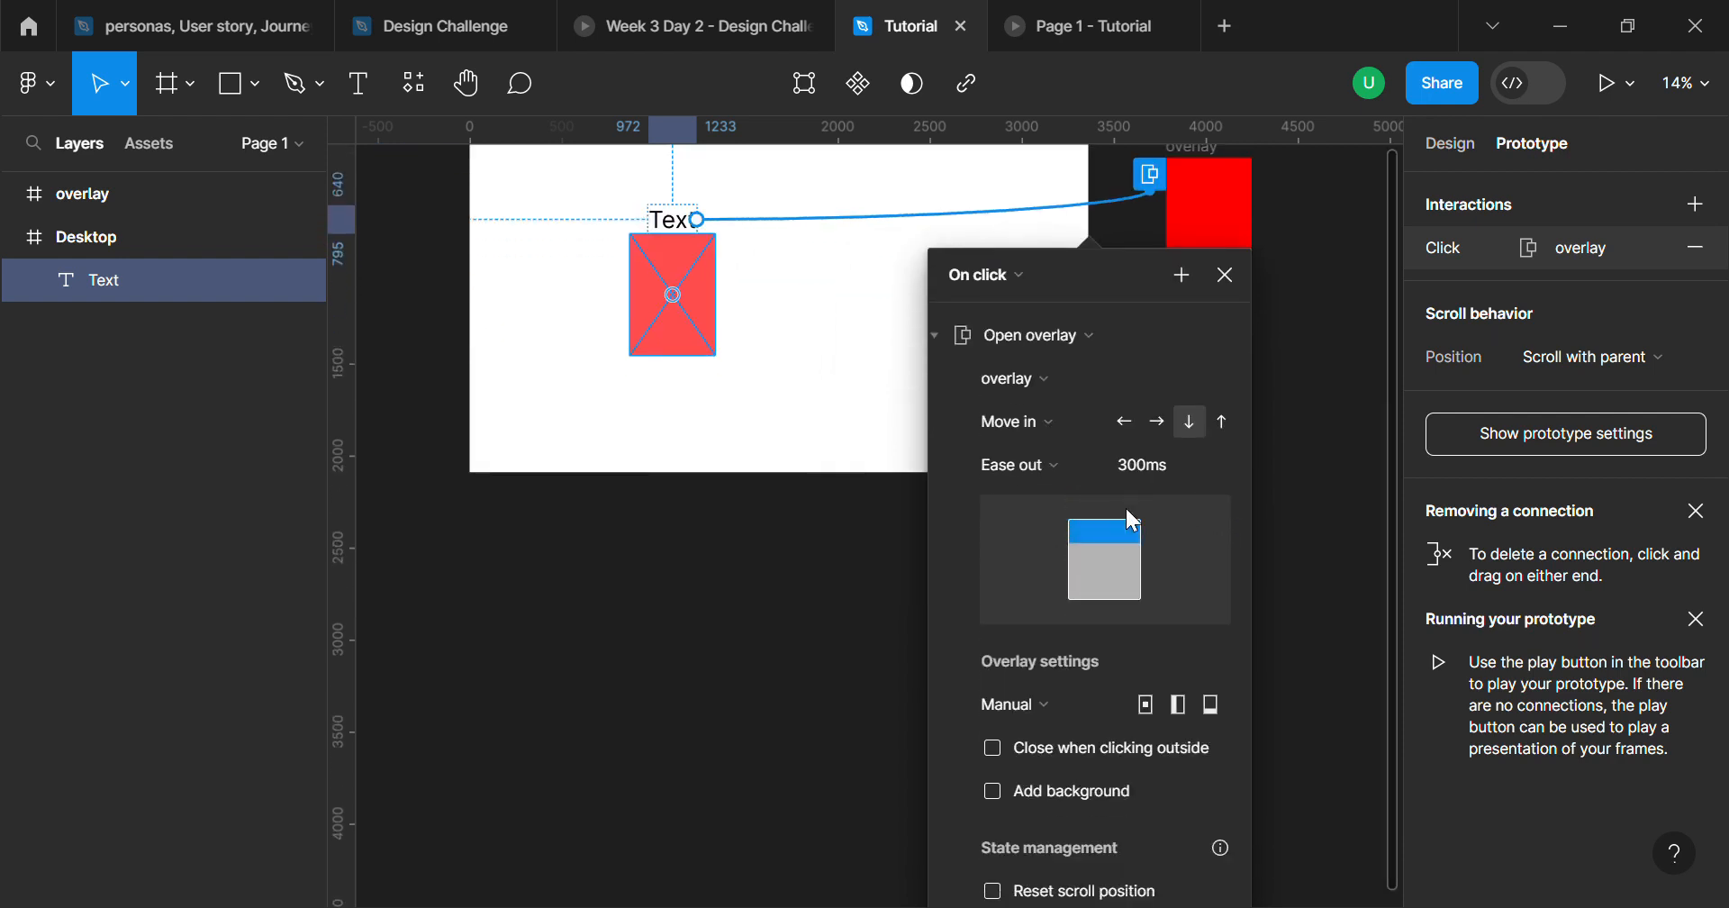
{"action": "scroll", "coordinate": [1121, 531], "scroll_direction": "down", "scroll_amount": 1}
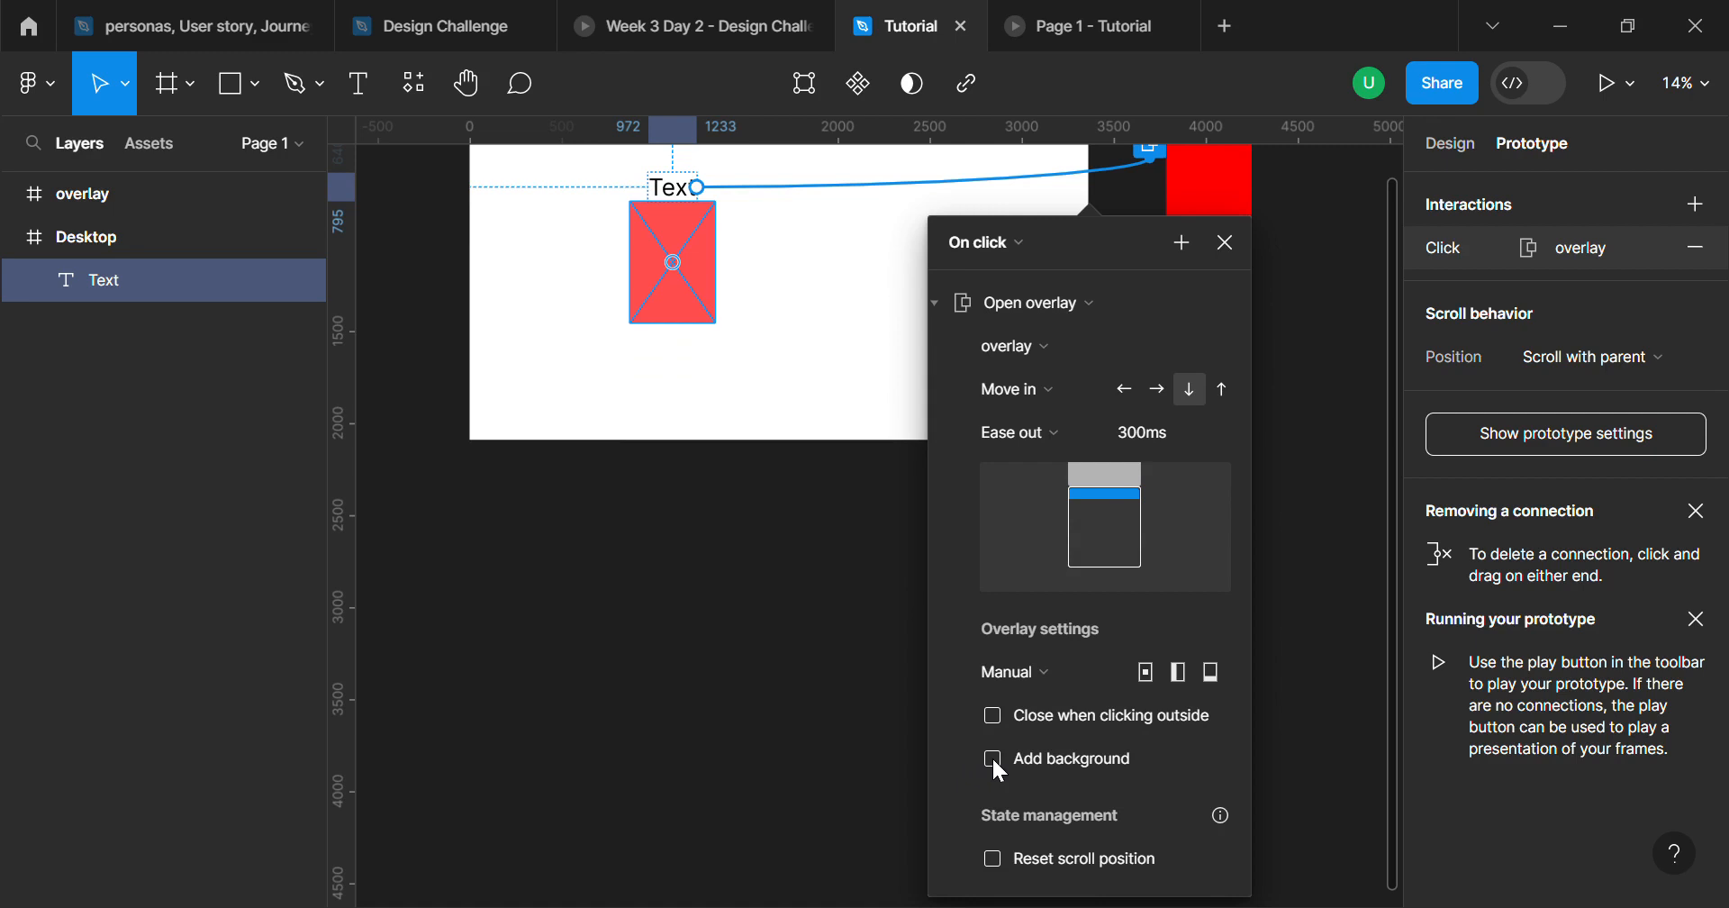
{"action": "scroll", "coordinate": [807, 308], "scroll_direction": "up", "scroll_amount": 4}
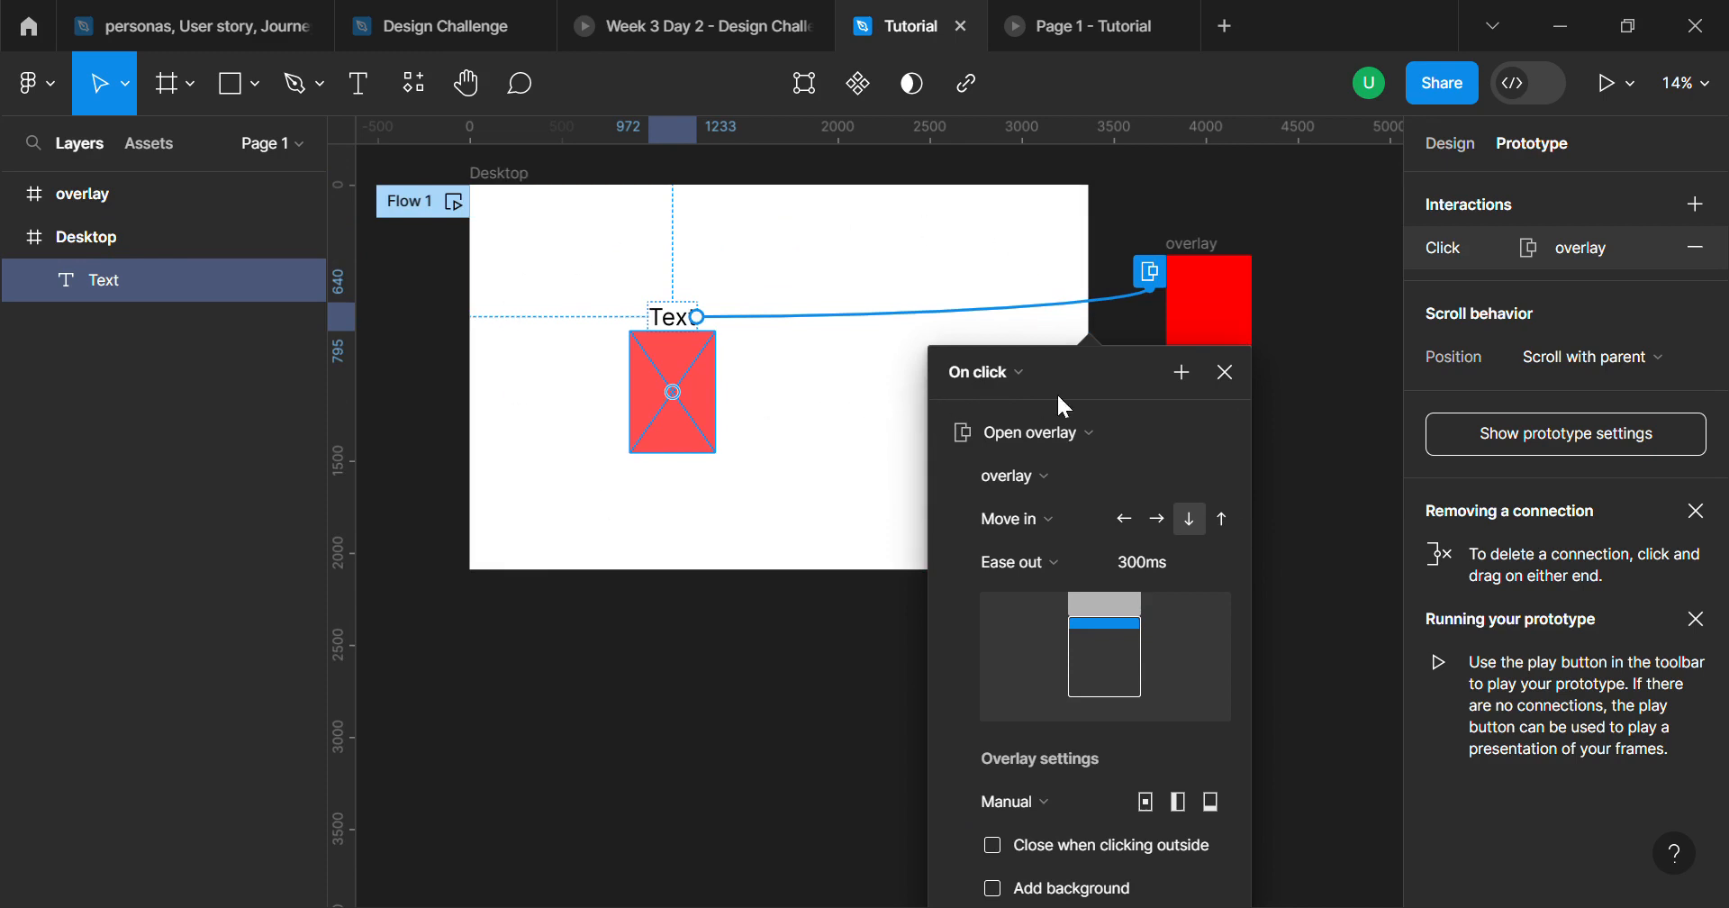
{"action": "scroll", "coordinate": [1062, 404], "scroll_direction": "down", "scroll_amount": 5}
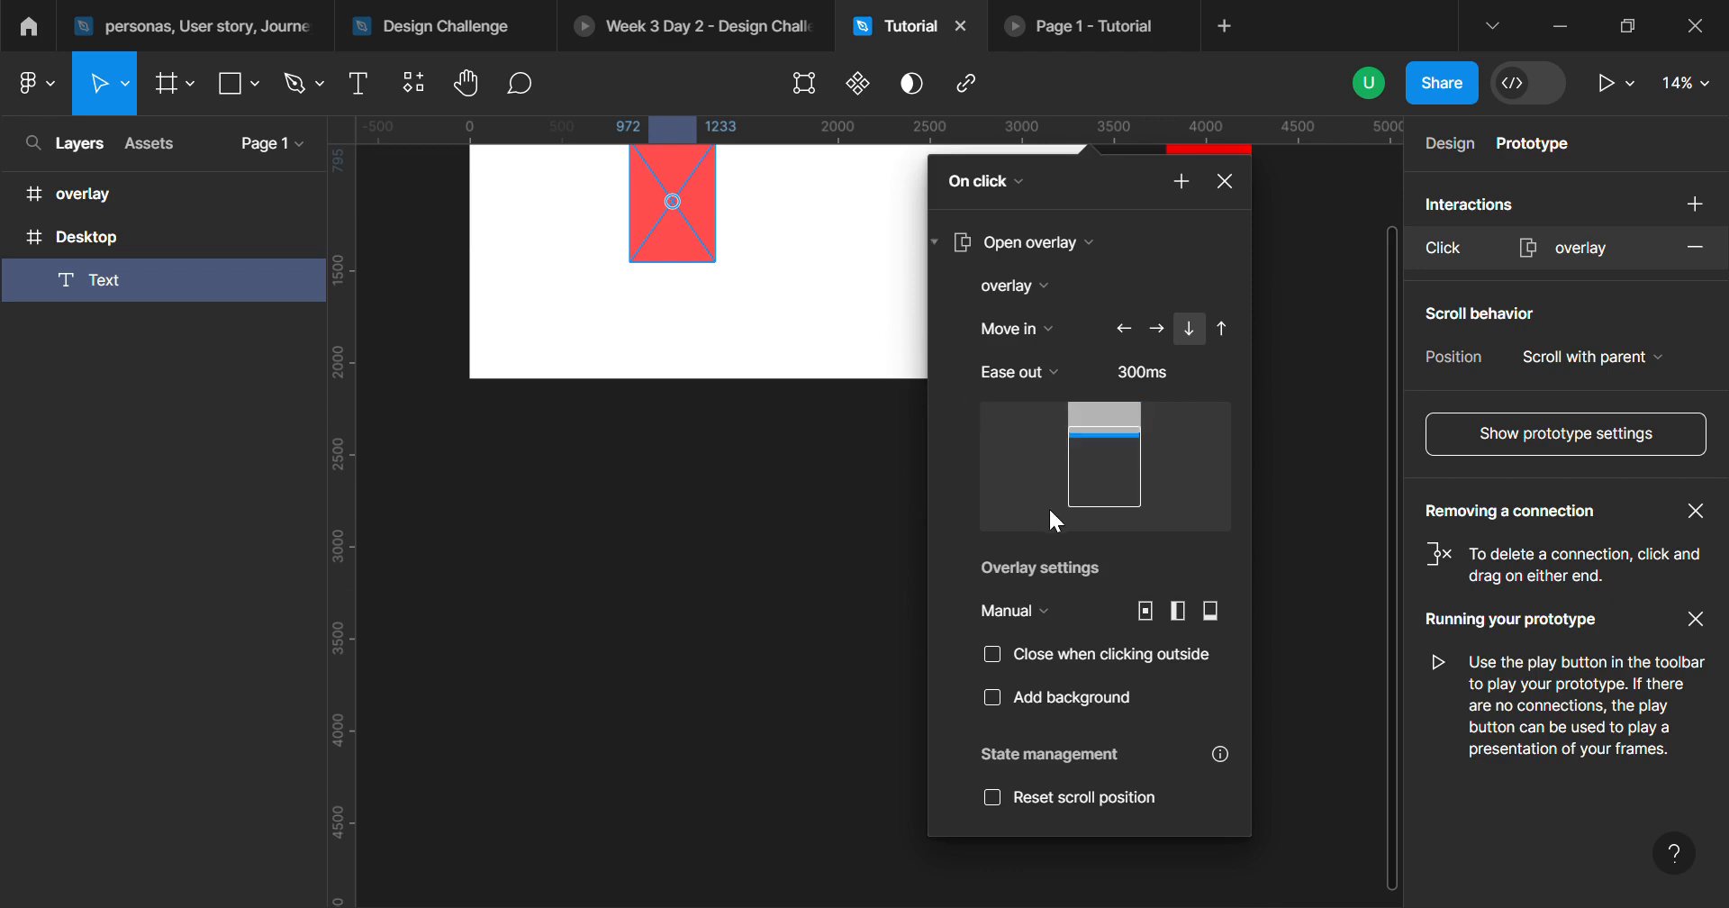
{"action": "left_click", "coordinate": [991, 698]}
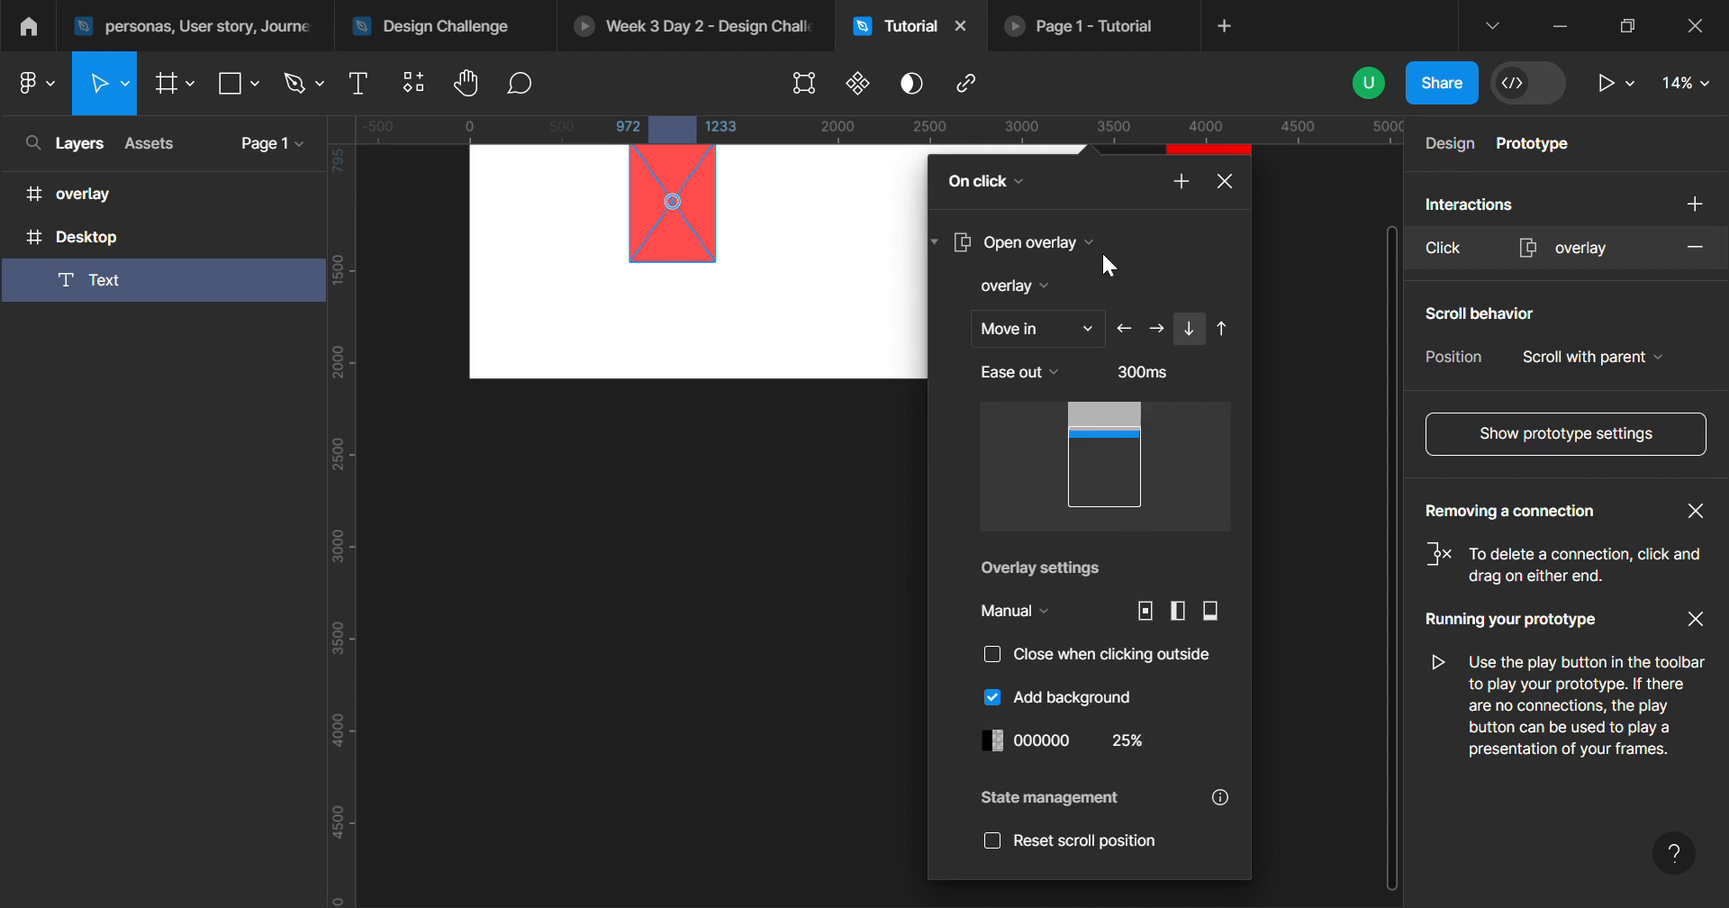
Step: Test the Move in animation and the background in the prototype preview by repeatedly triggering and dismissing the overlay from the text
{"action": "left_click", "coordinate": [1101, 23]}
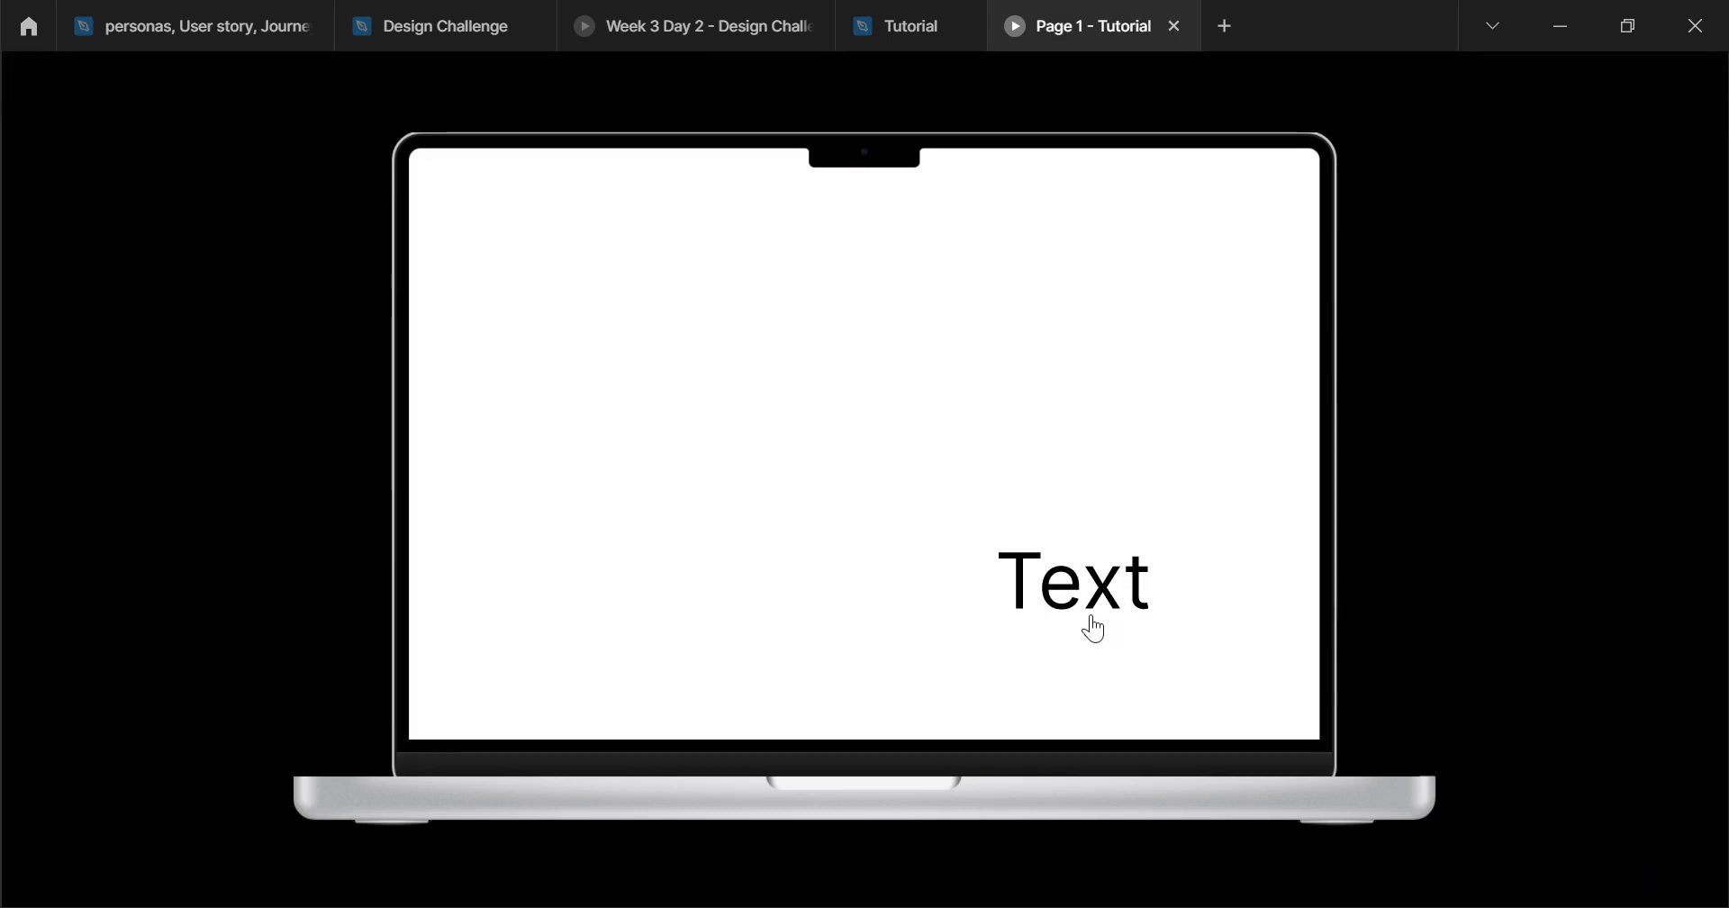
{"action": "left_click", "coordinate": [1071, 590]}
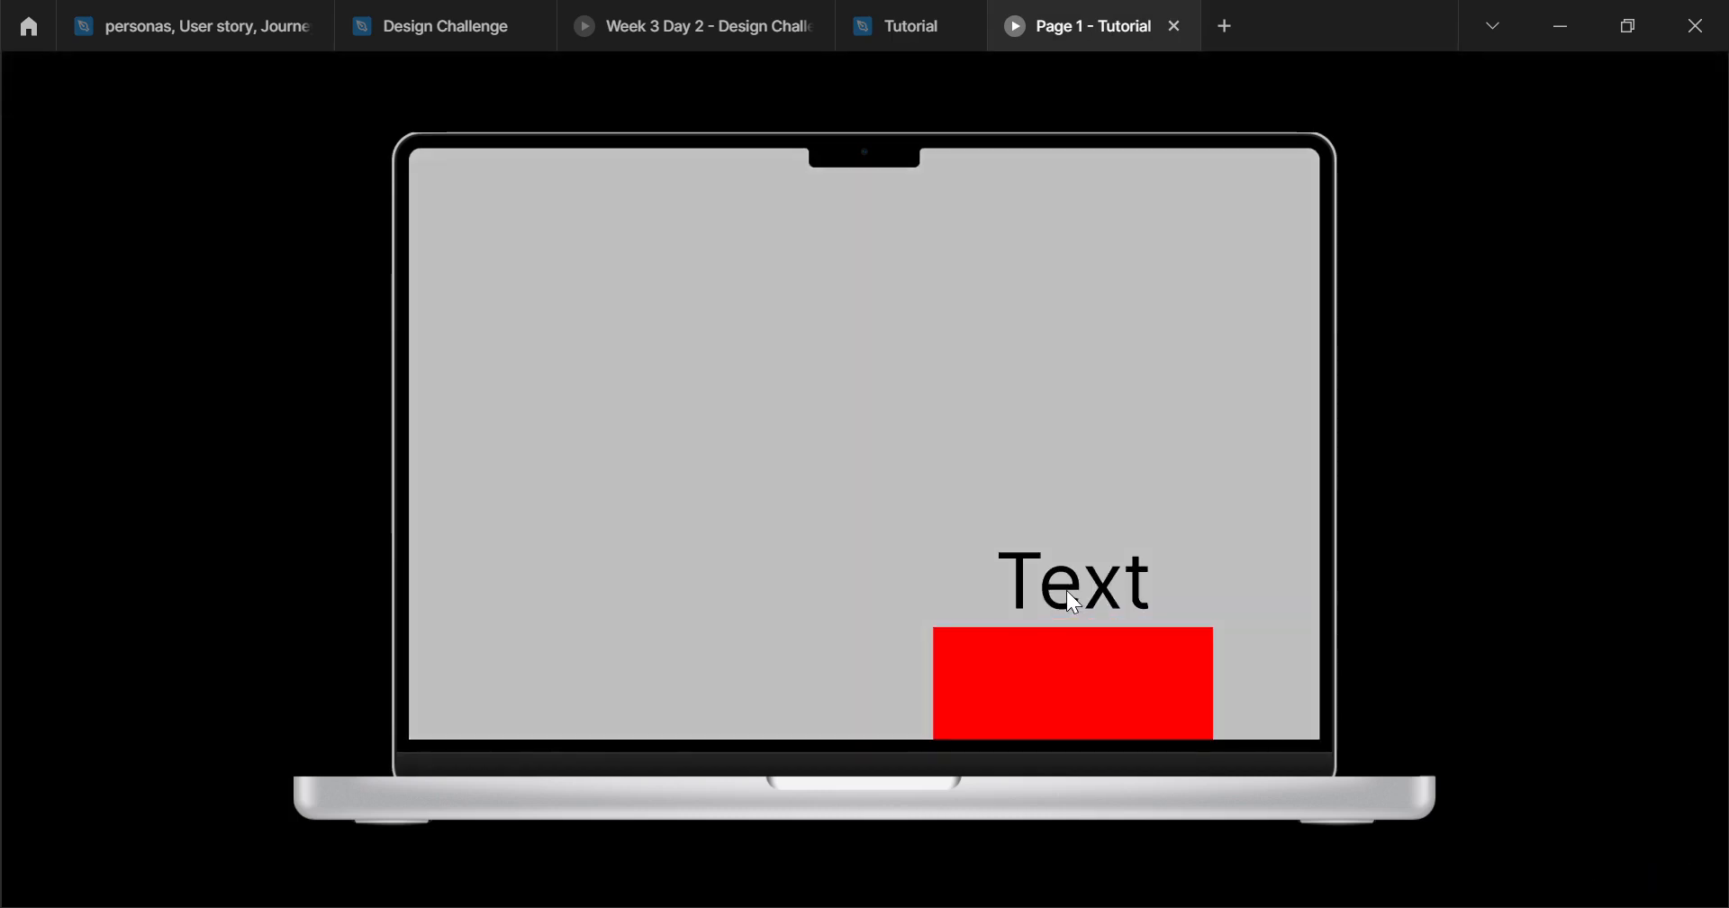
{"action": "left_click", "coordinate": [1063, 591]}
{"action": "left_click", "coordinate": [1063, 590]}
{"action": "left_click", "coordinate": [1064, 592]}
{"action": "left_click", "coordinate": [1064, 592]}
{"action": "left_click", "coordinate": [1065, 592]}
{"action": "left_click", "coordinate": [1064, 595]}
{"action": "left_click", "coordinate": [1064, 595]}
{"action": "left_click", "coordinate": [1065, 595]}
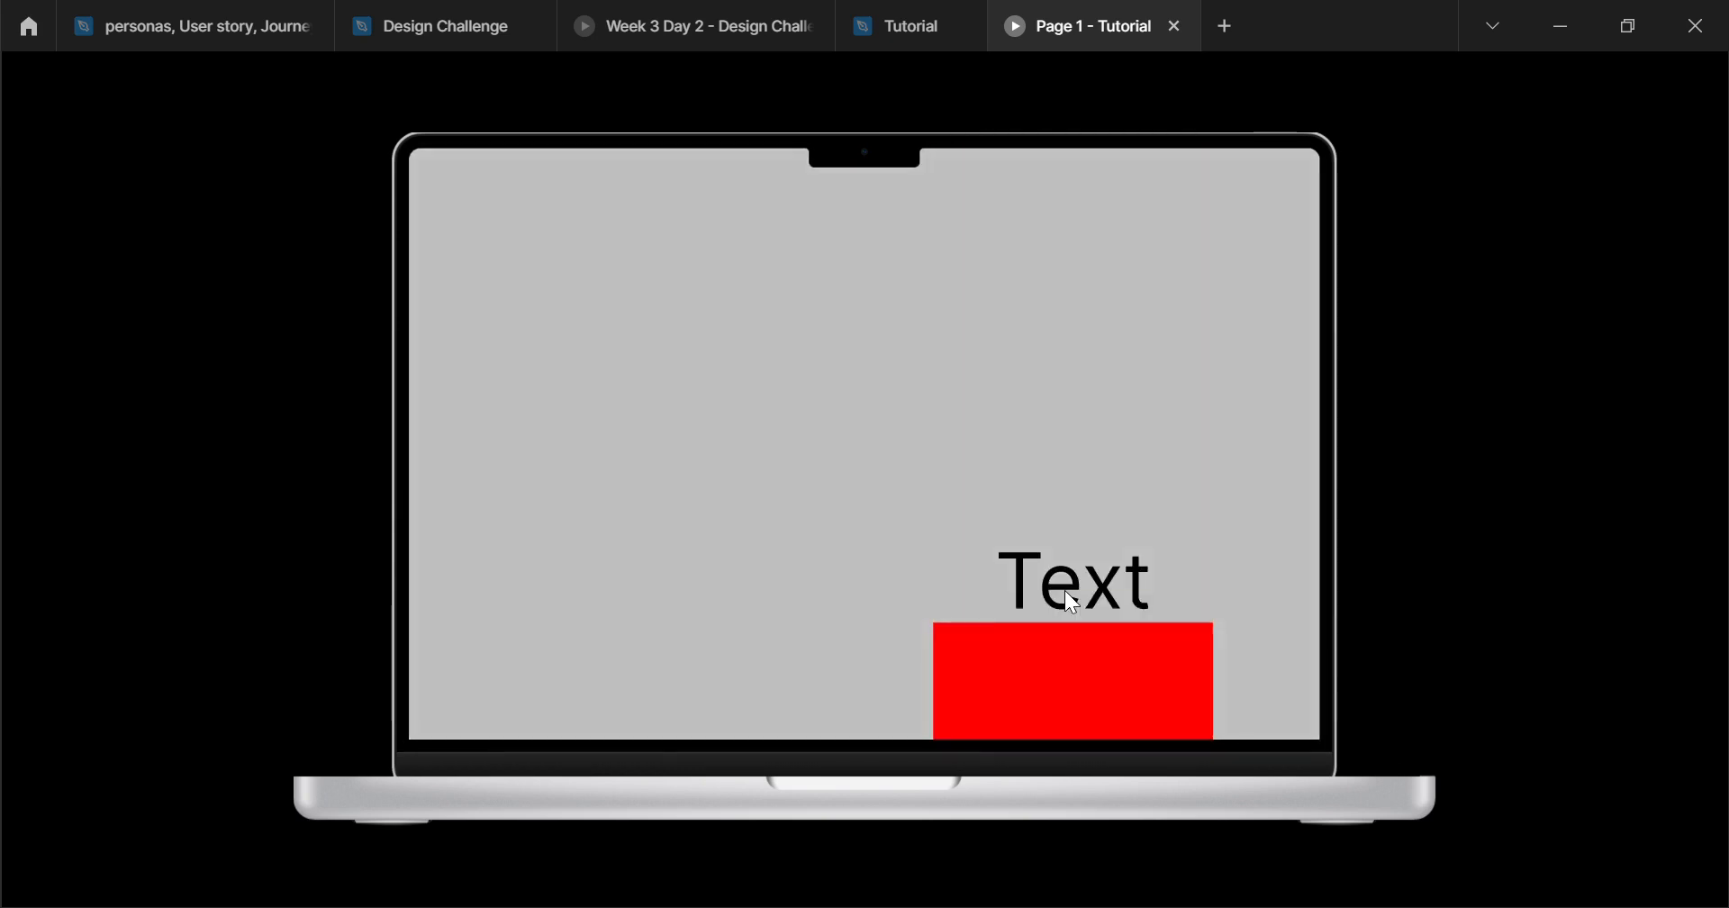
{"action": "left_click", "coordinate": [1064, 591]}
{"action": "left_click", "coordinate": [1068, 590]}
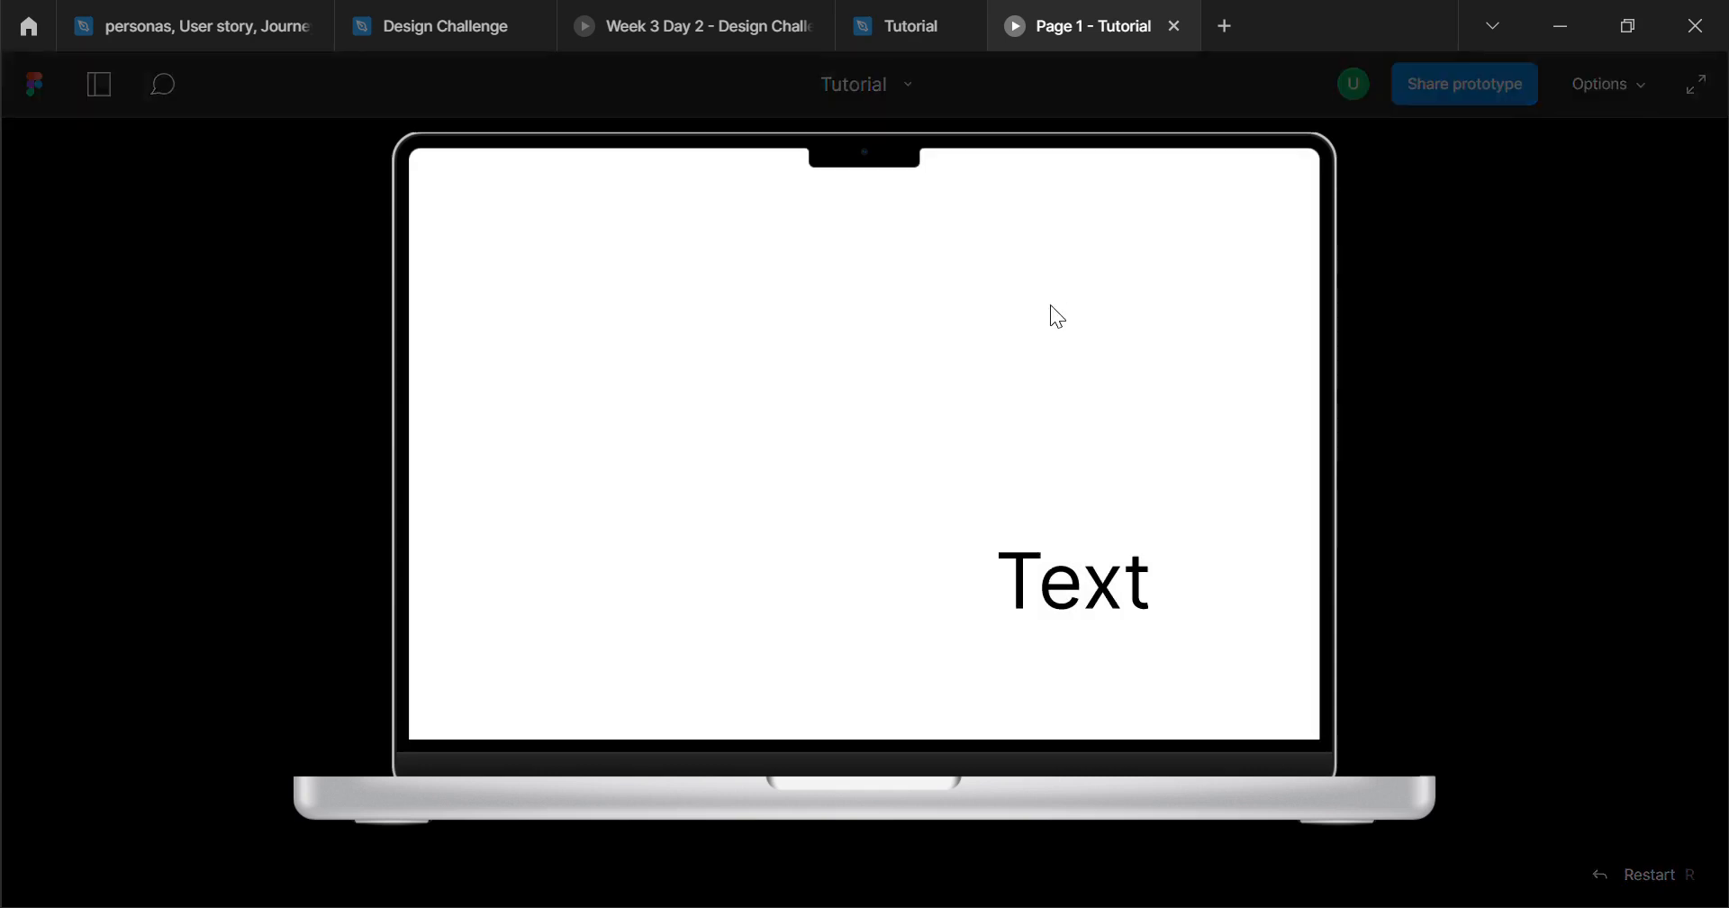
{"action": "left_click", "coordinate": [1110, 589]}
{"action": "left_click", "coordinate": [1106, 579]}
{"action": "left_click", "coordinate": [1106, 578]}
{"action": "left_click", "coordinate": [1105, 578]}
{"action": "left_click", "coordinate": [1104, 578]}
{"action": "left_click", "coordinate": [1105, 579]}
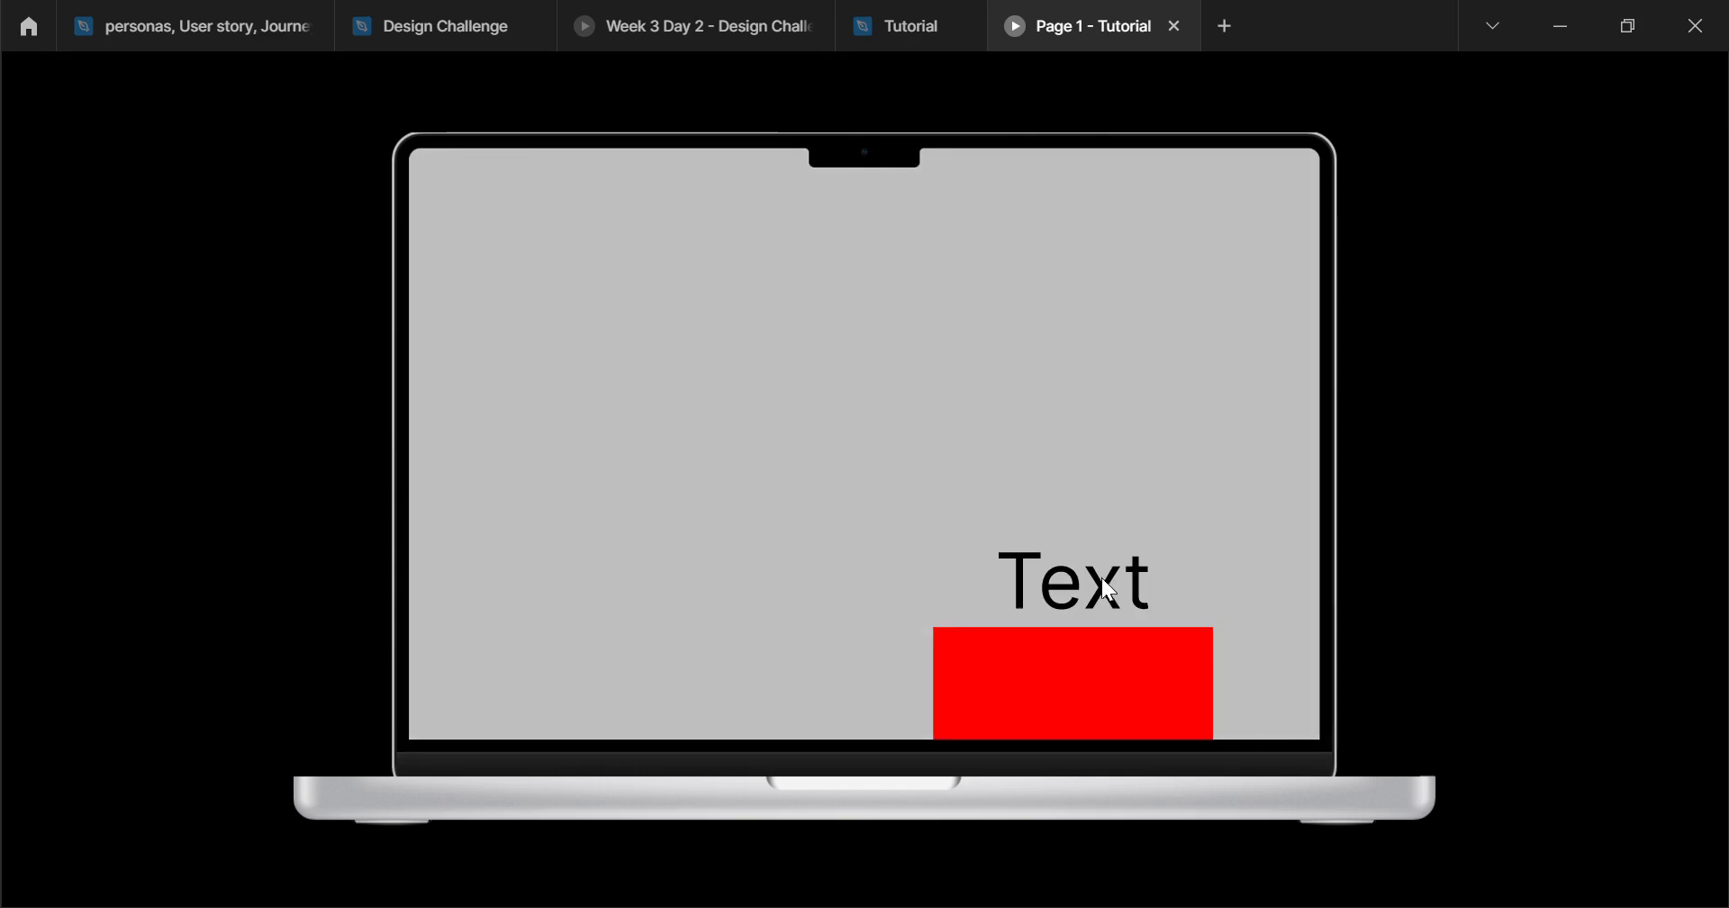
{"action": "left_click", "coordinate": [1100, 576]}
{"action": "left_click", "coordinate": [1099, 577]}
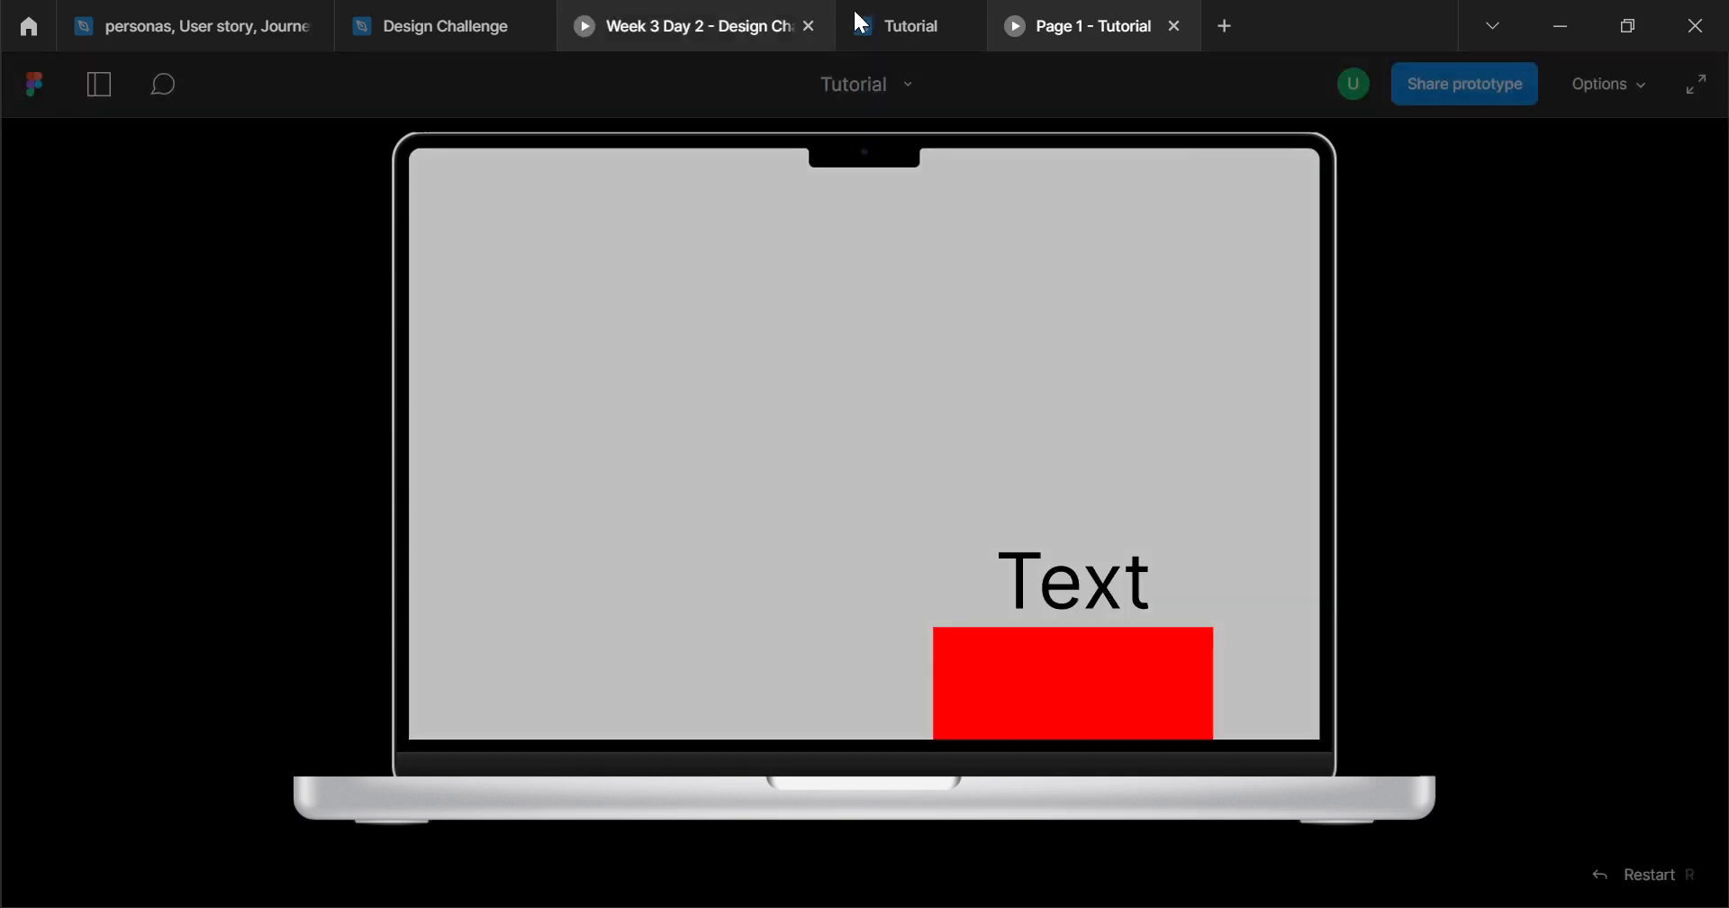
Step: Return to the Tutorial design file and set the overlay background's opacity to 75%
{"action": "mouse_move", "coordinate": [928, 34]}
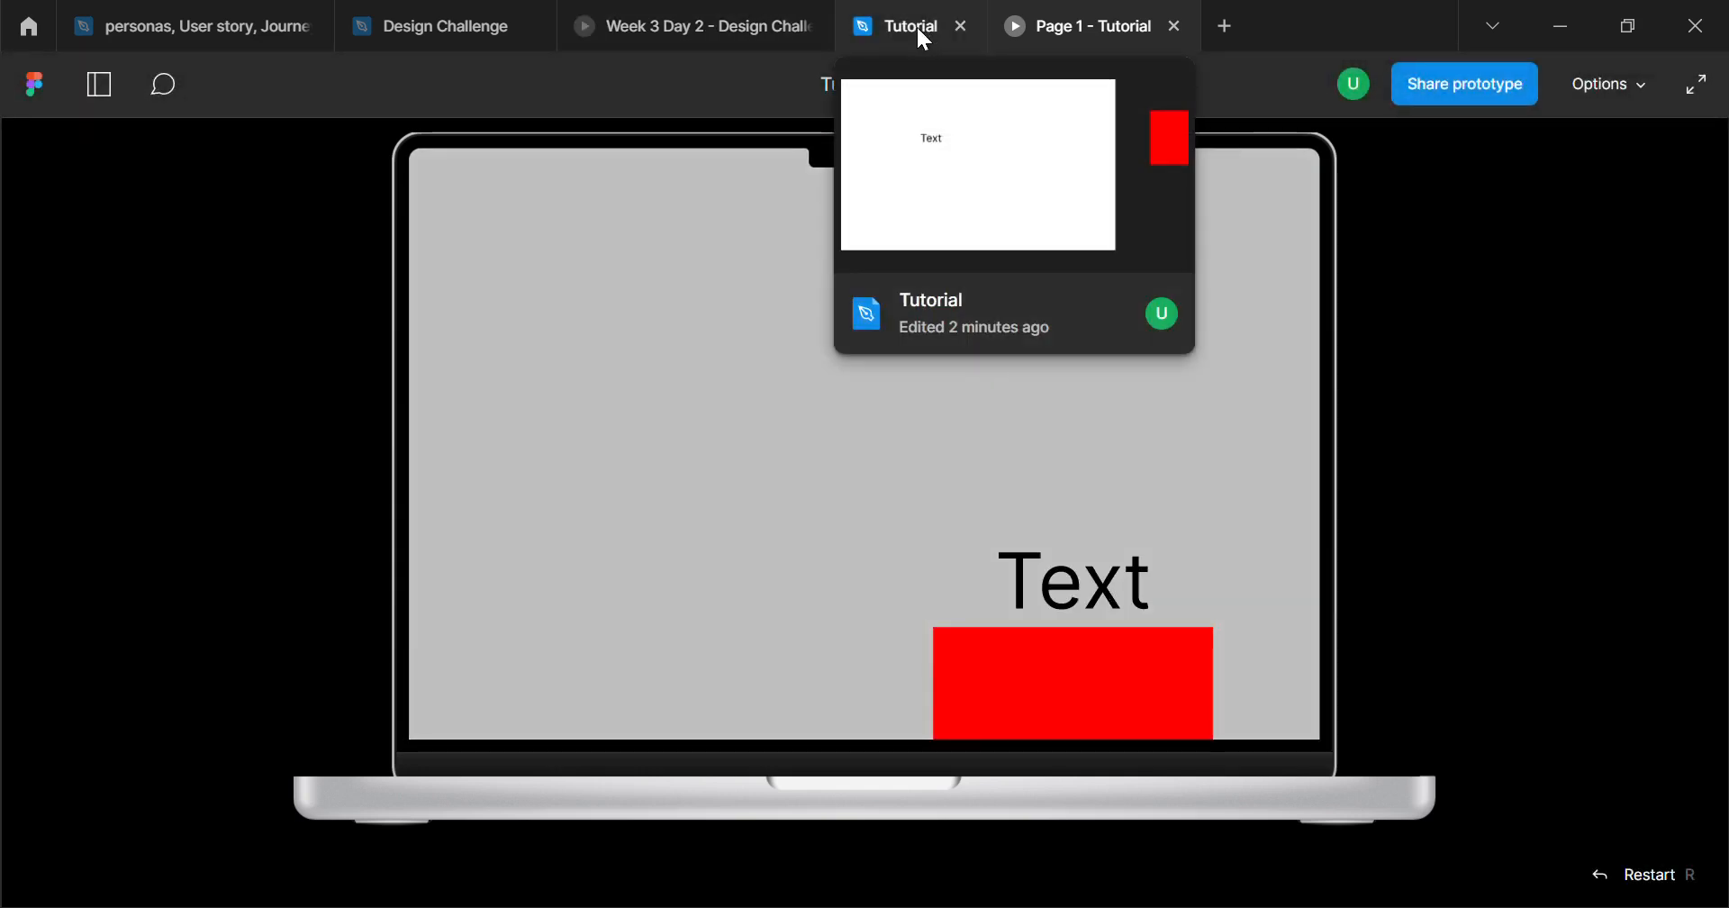
{"action": "left_click", "coordinate": [919, 30]}
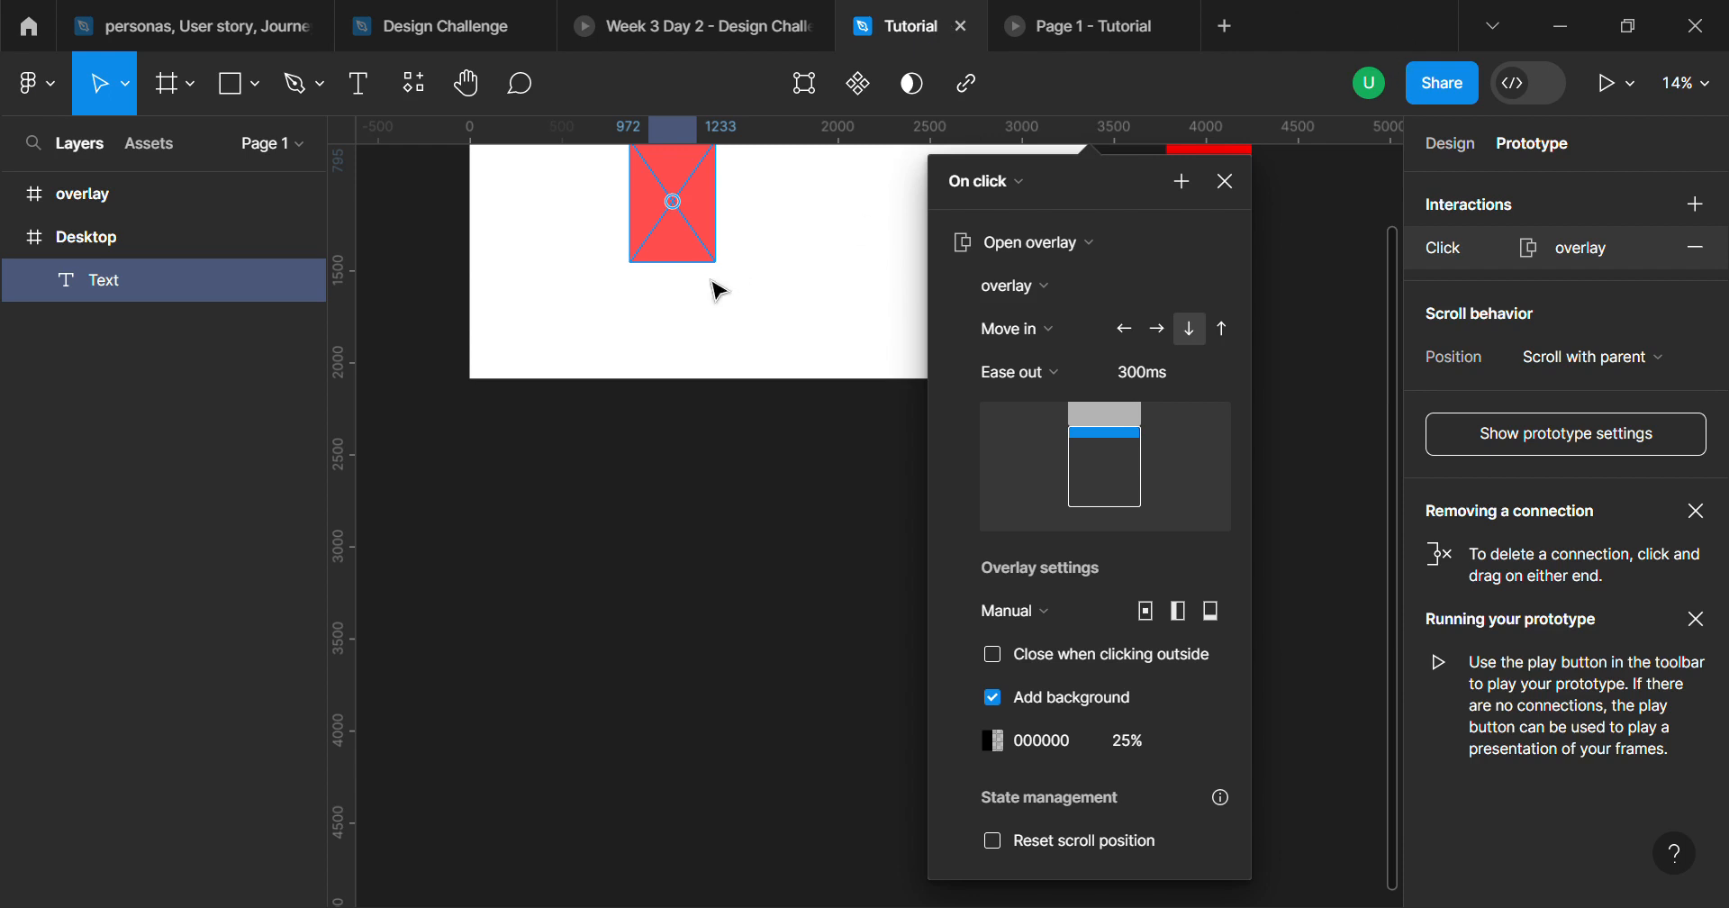
{"action": "left_click", "coordinate": [1132, 736]}
{"action": "type", "text": "75"}
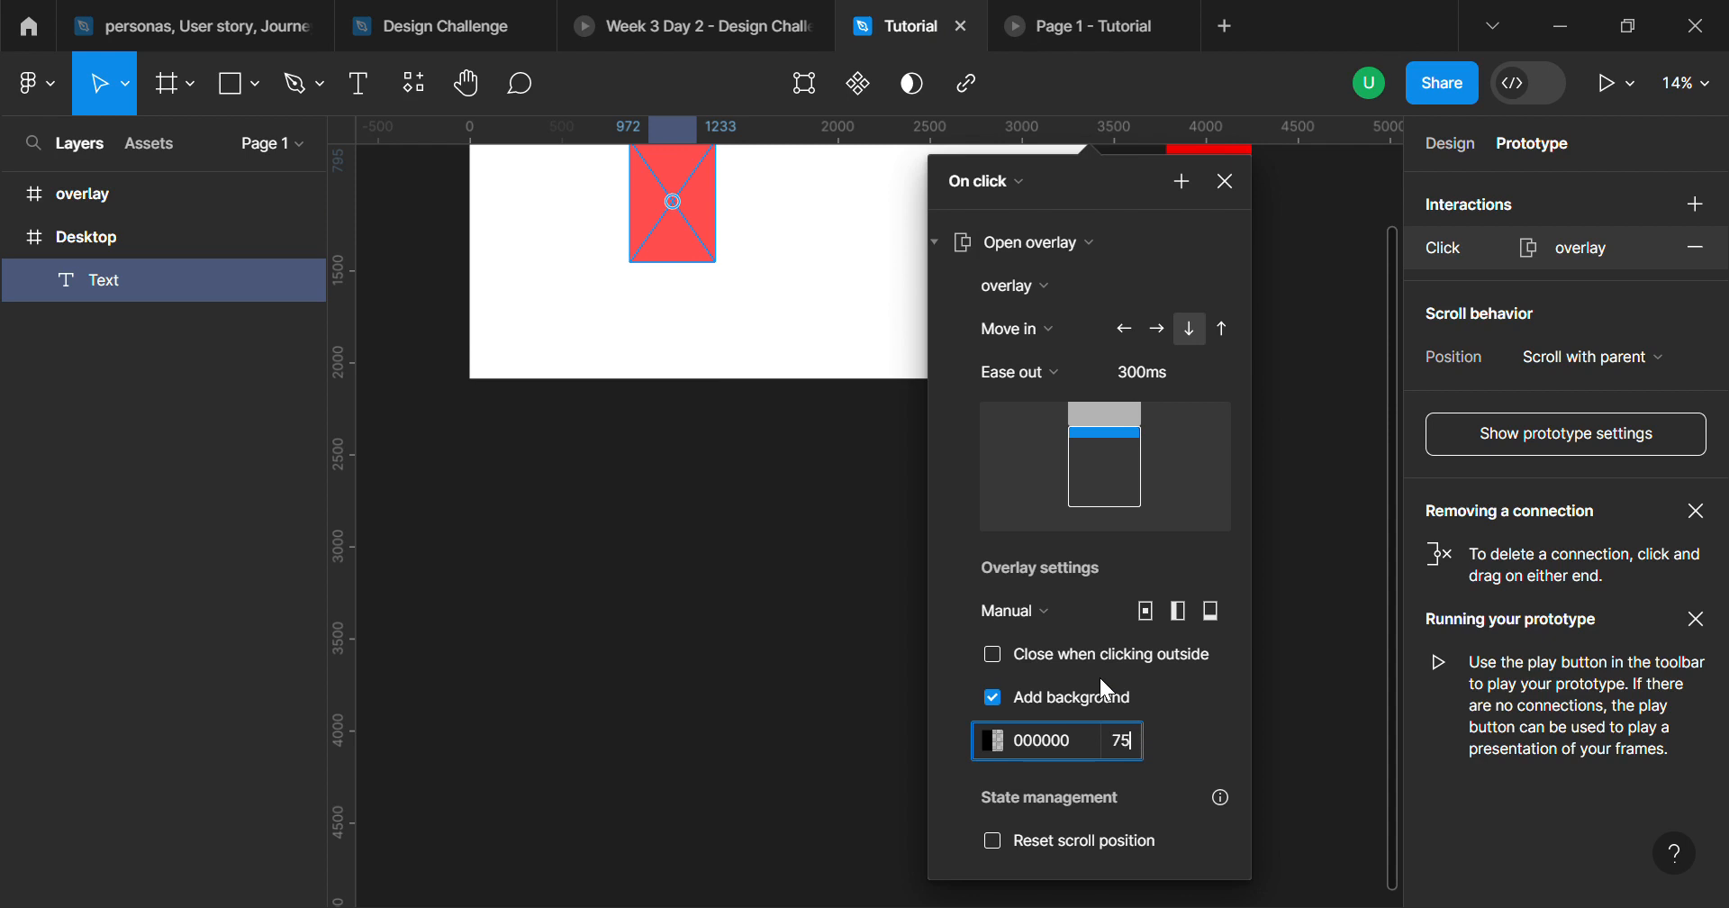
{"action": "key", "text": "Return"}
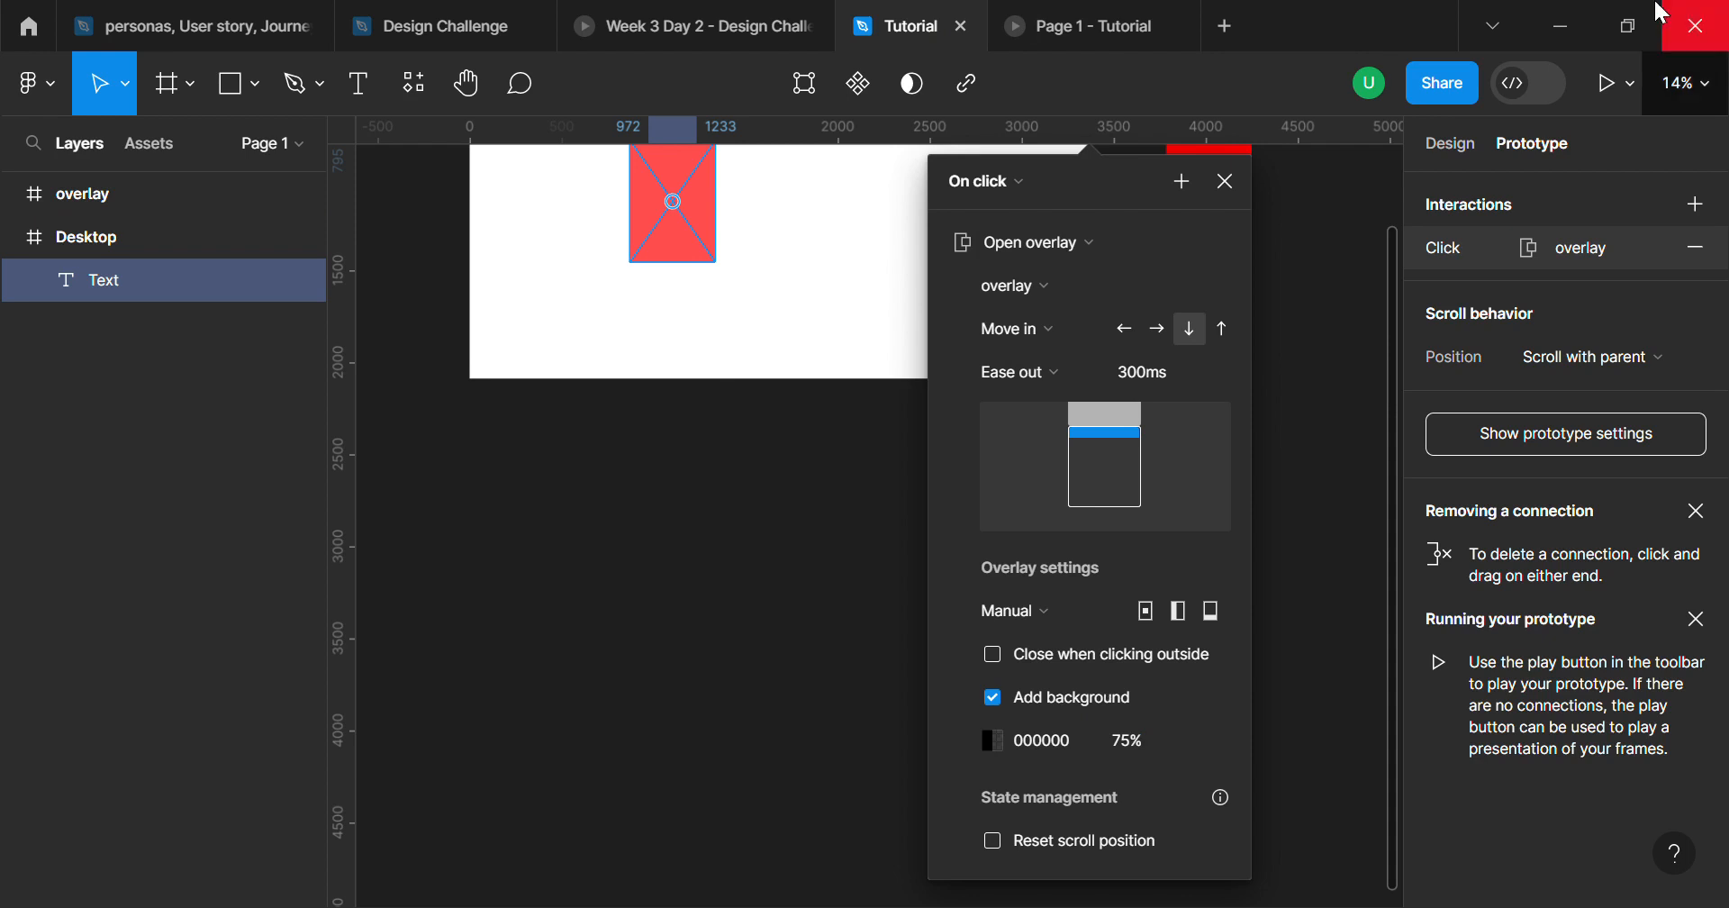
Step: Trigger the overlay in the prototype preview to check the background's darkness, and return to the Tutorial design file
{"action": "left_click", "coordinate": [1016, 20]}
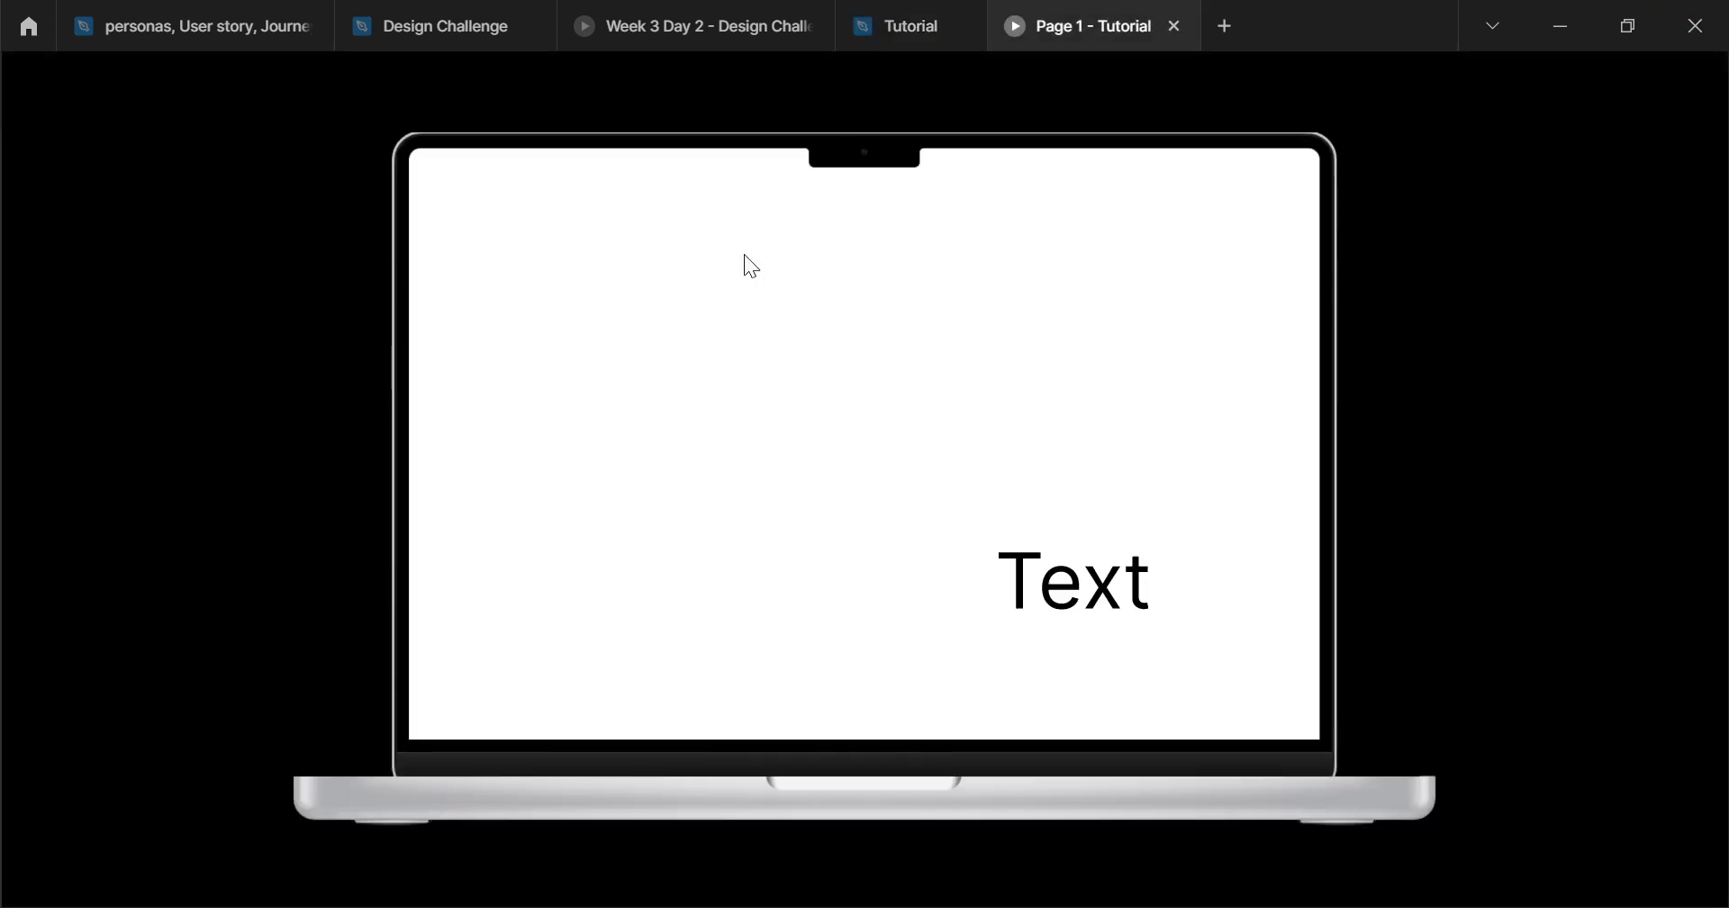
{"action": "left_click", "coordinate": [1034, 547]}
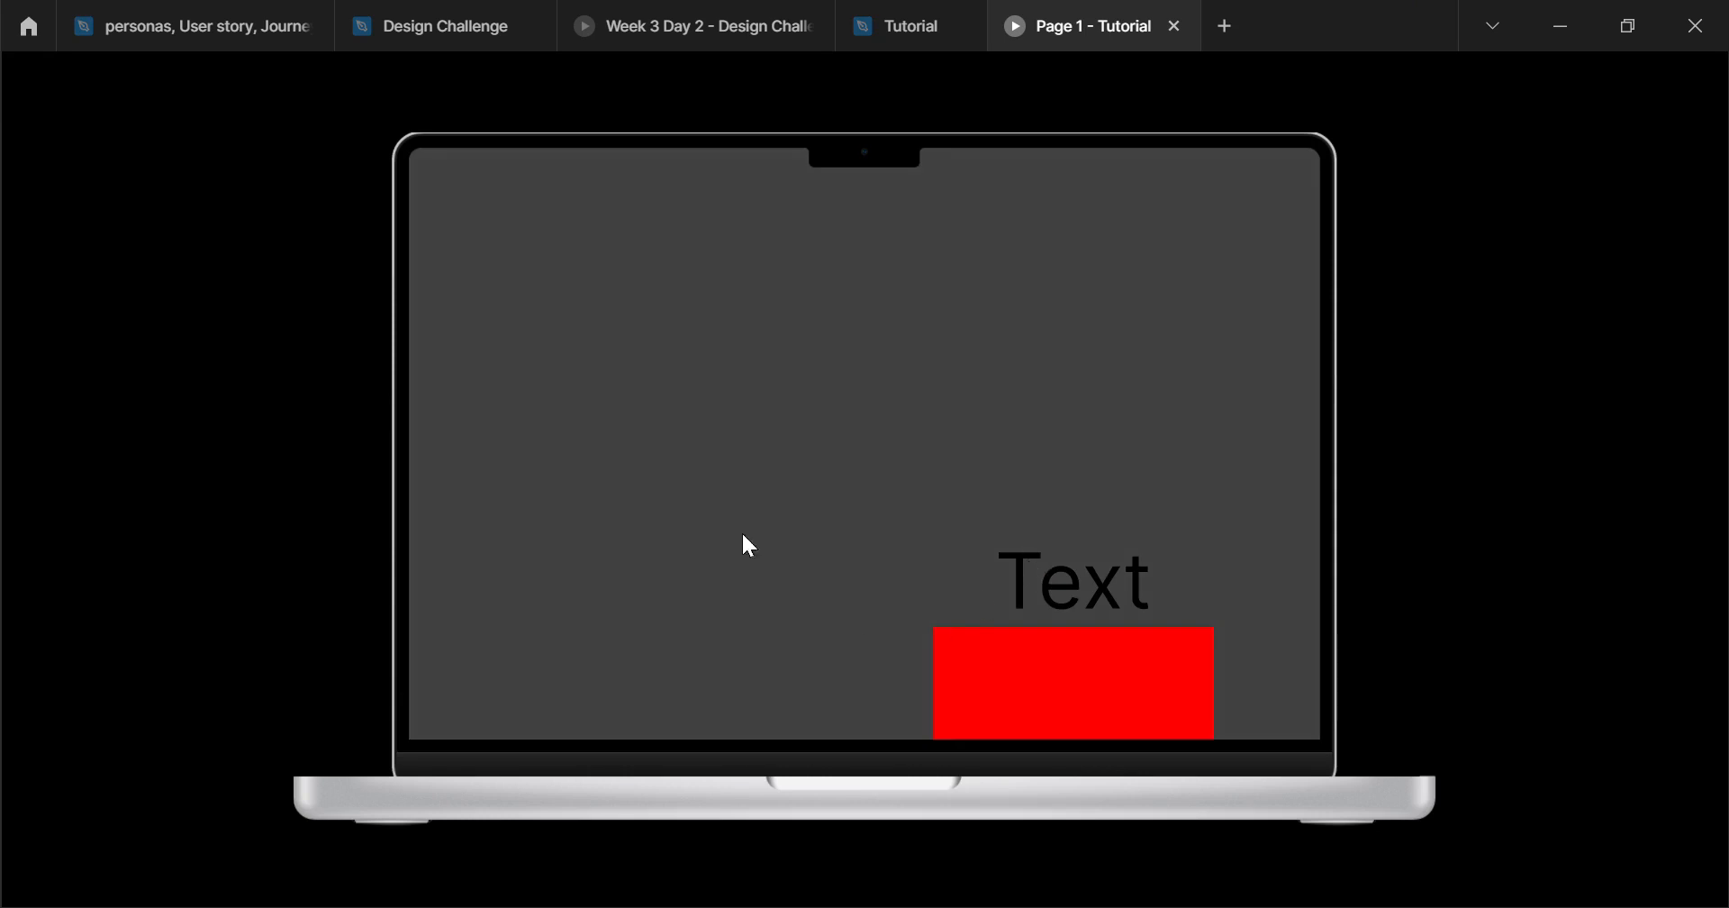
{"action": "left_click", "coordinate": [924, 22]}
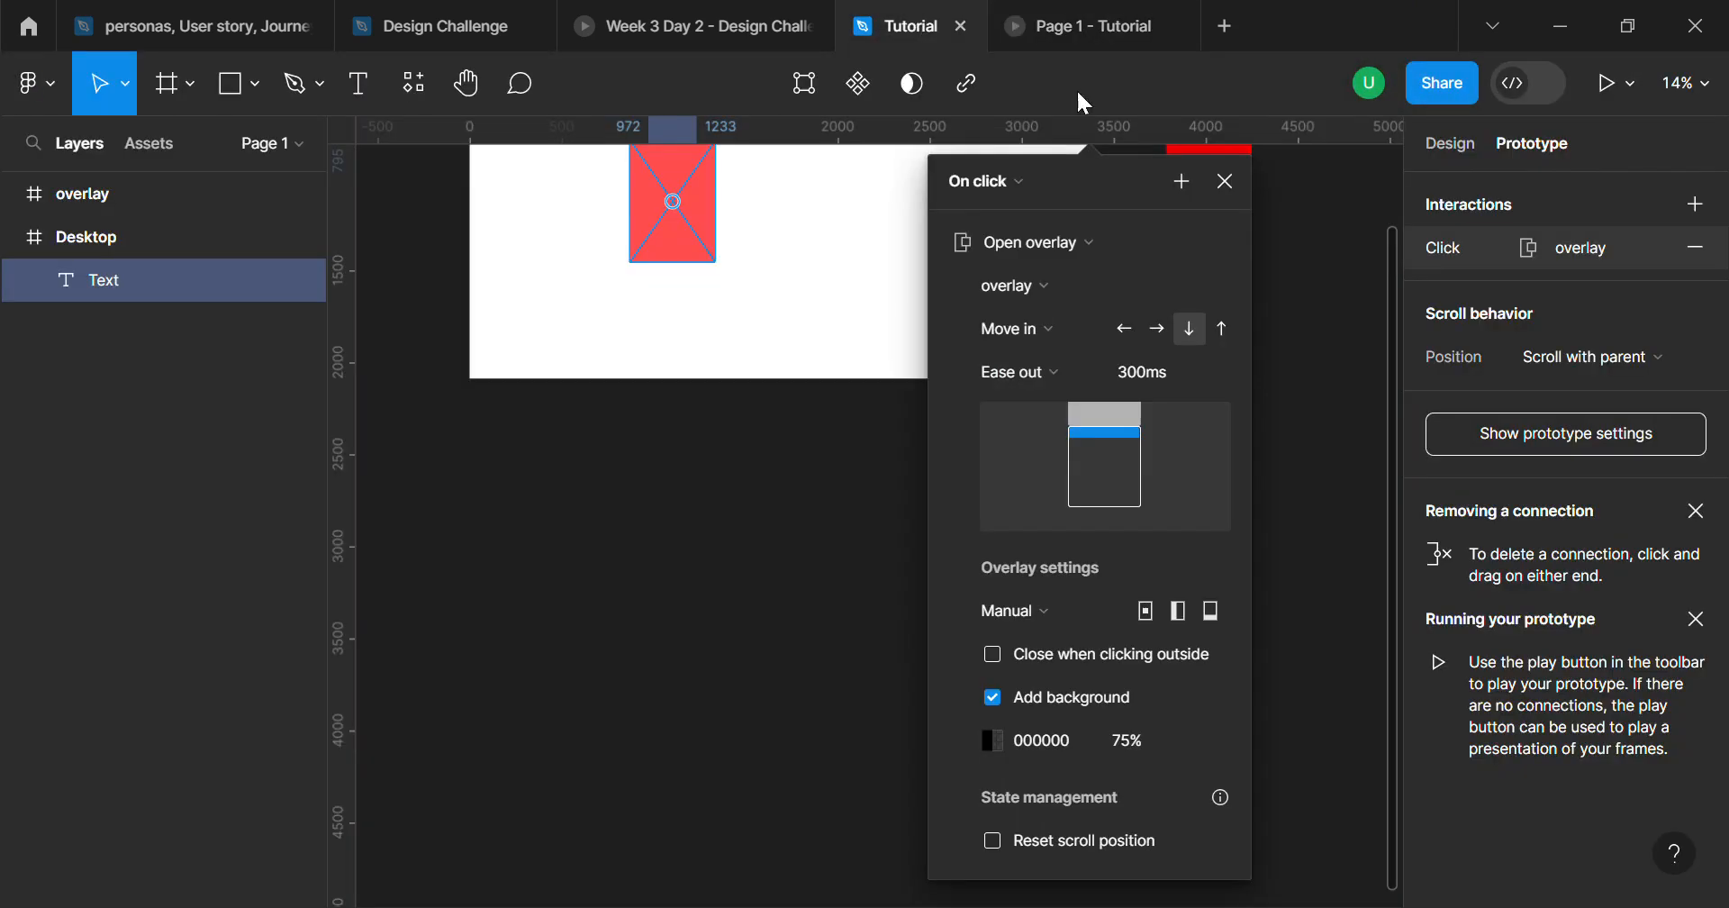